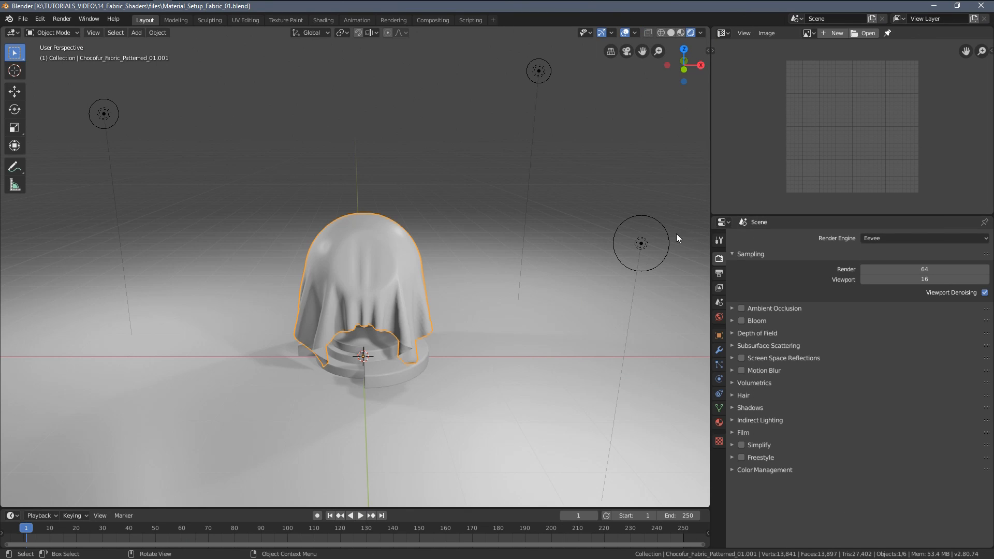
Turn the image editor area into a Shader Editor and make it slightly taller
left_click(721, 34)
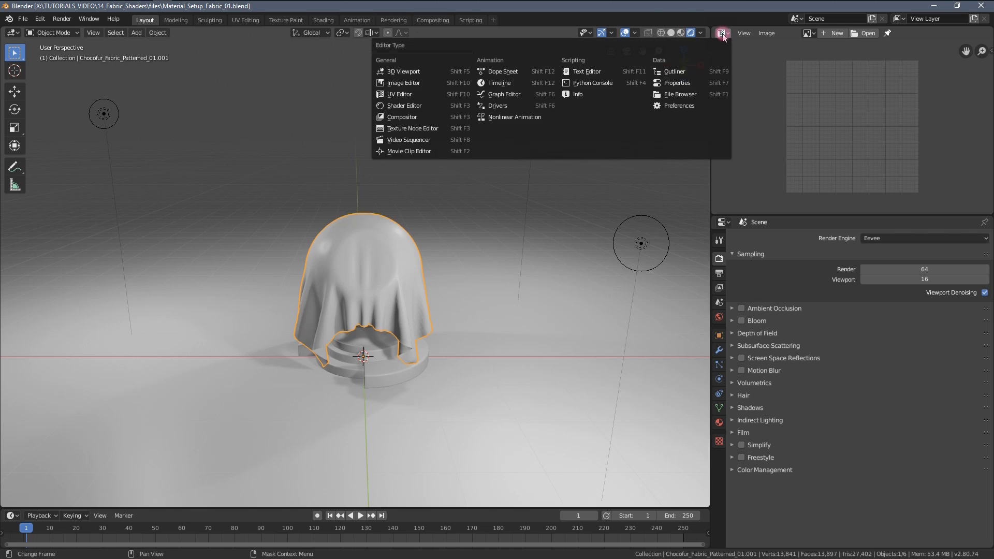
left_click(413, 106)
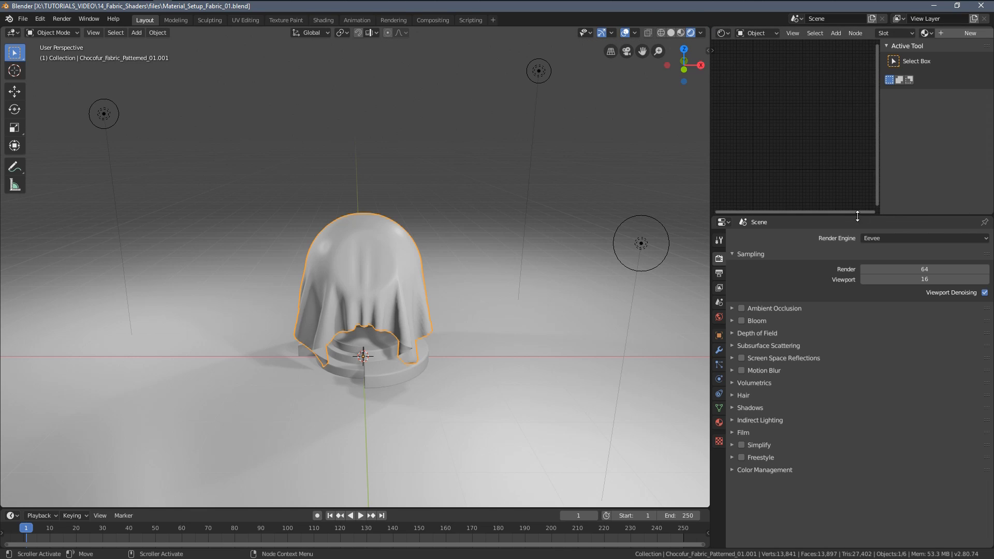
left_click_drag(844, 215, 839, 256)
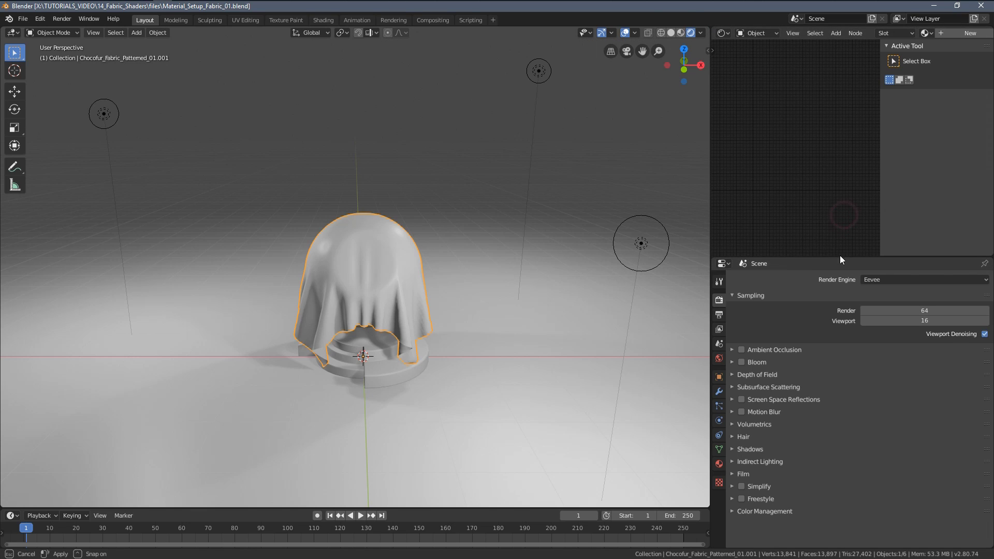
Create a new material for the draped cloth object and hide the node editor's sidebar
left_click(718, 464)
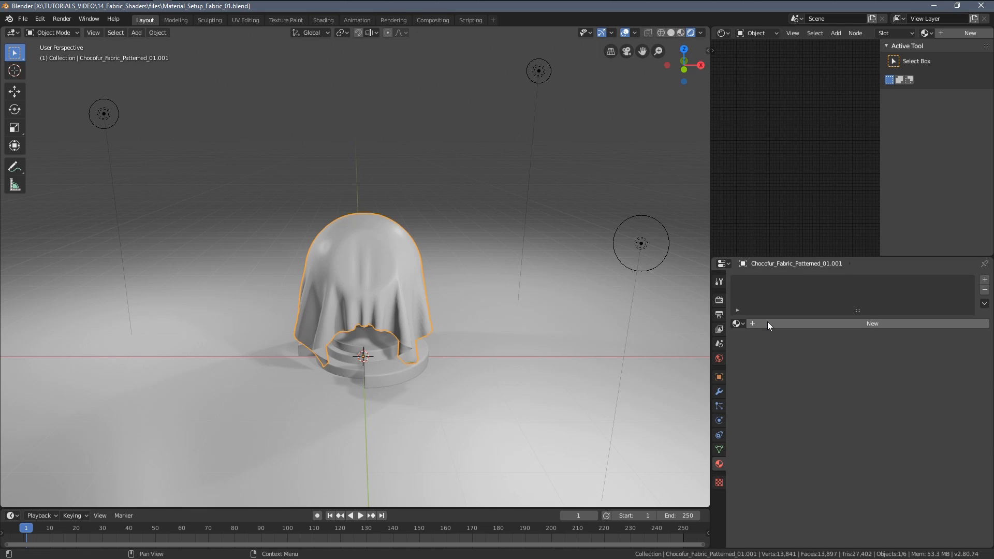
left_click(780, 324)
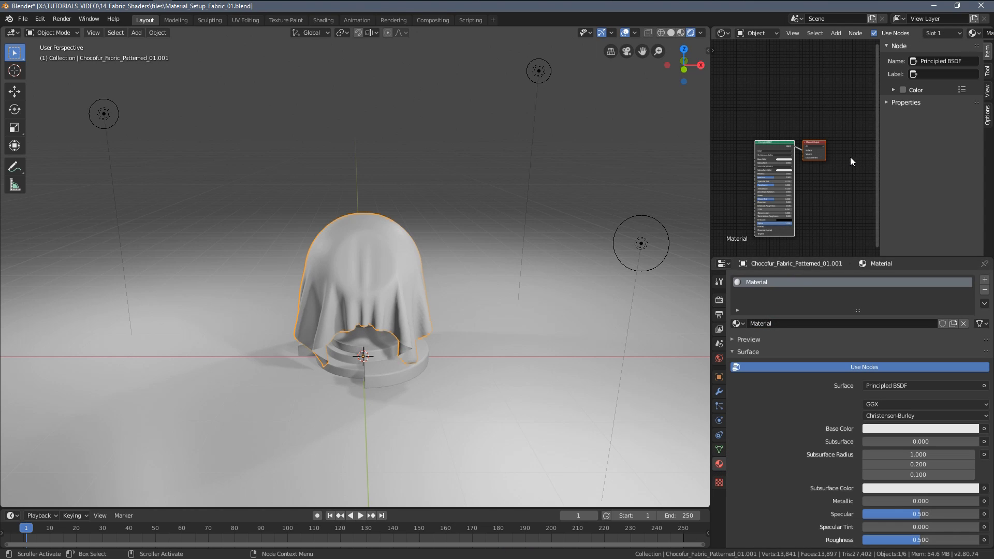
key("n")
Bring the Chocofur_Fabric_Solid_21_diff.jpg image into the node editor as an image texture node beside the Principled BSDF
middle_click_drag(781, 202, 824, 169)
scroll(835, 172, "up", 5)
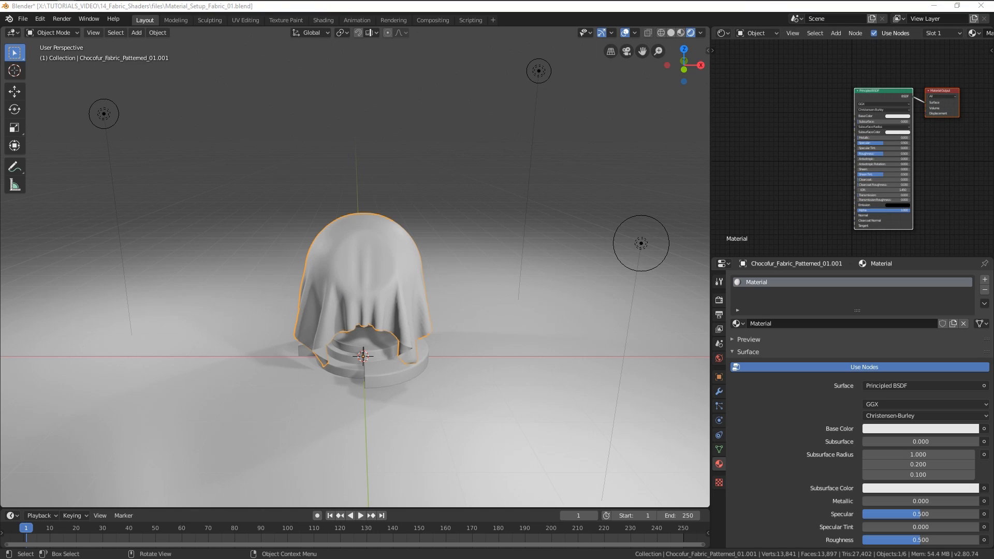
left_click_drag(771, 118, 768, 133)
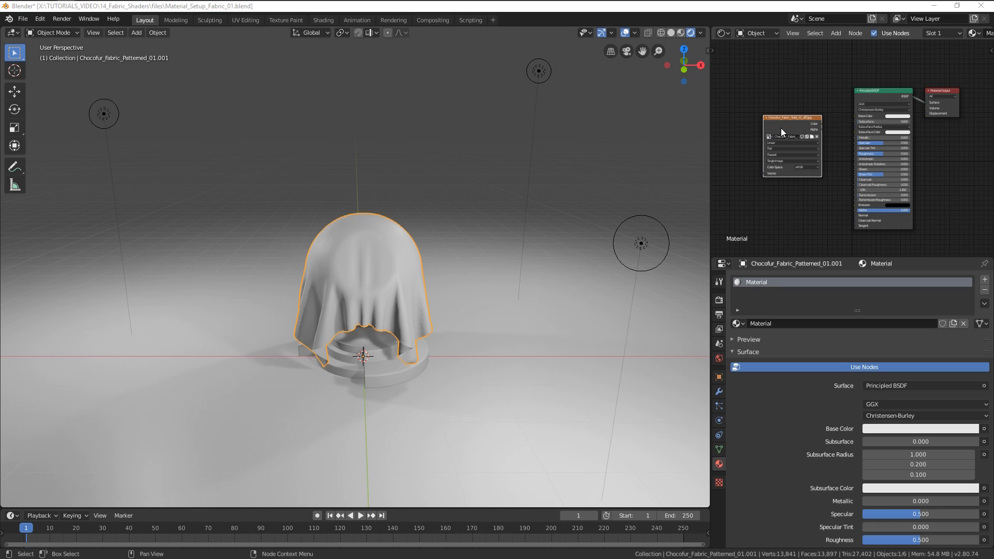
scroll(779, 124, "up", 4)
left_click_drag(825, 116, 764, 89)
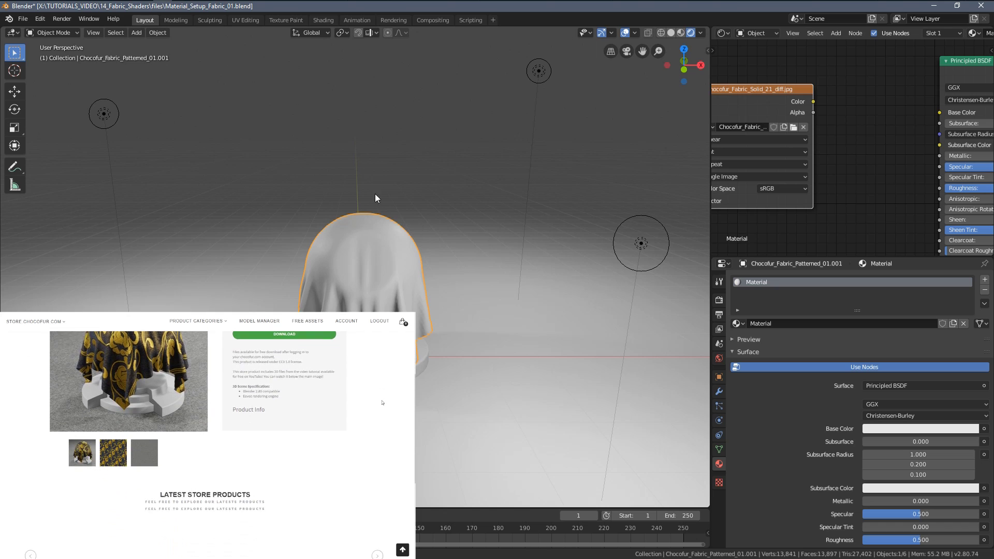
scroll(836, 127, "down", 2)
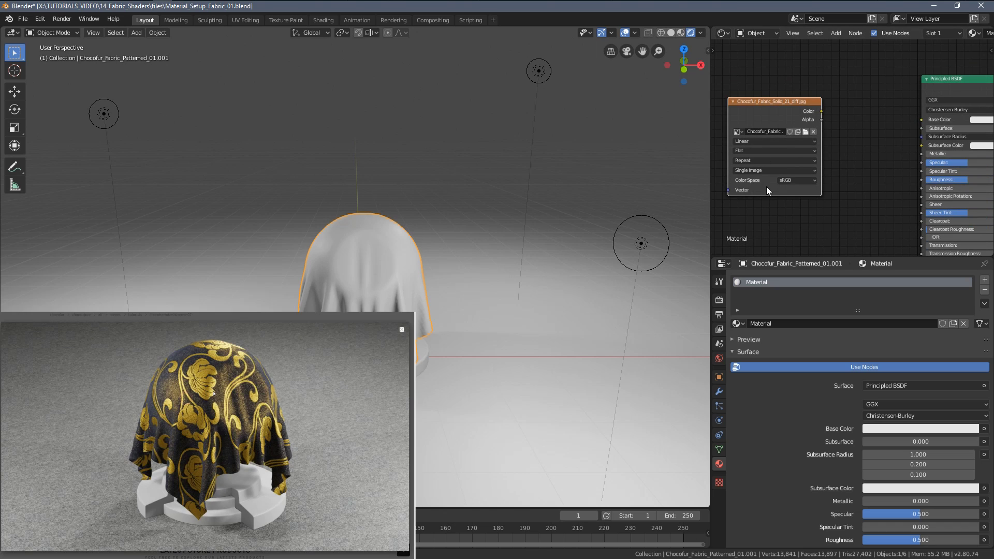
scroll(852, 150, "up", 1)
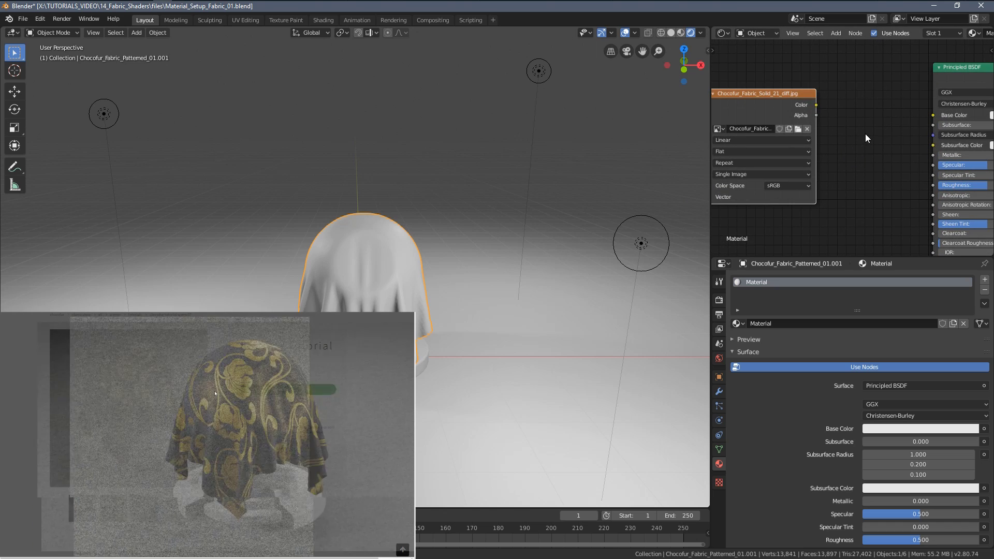
middle_click_drag(865, 134, 835, 142)
scroll(796, 114, "up", 1)
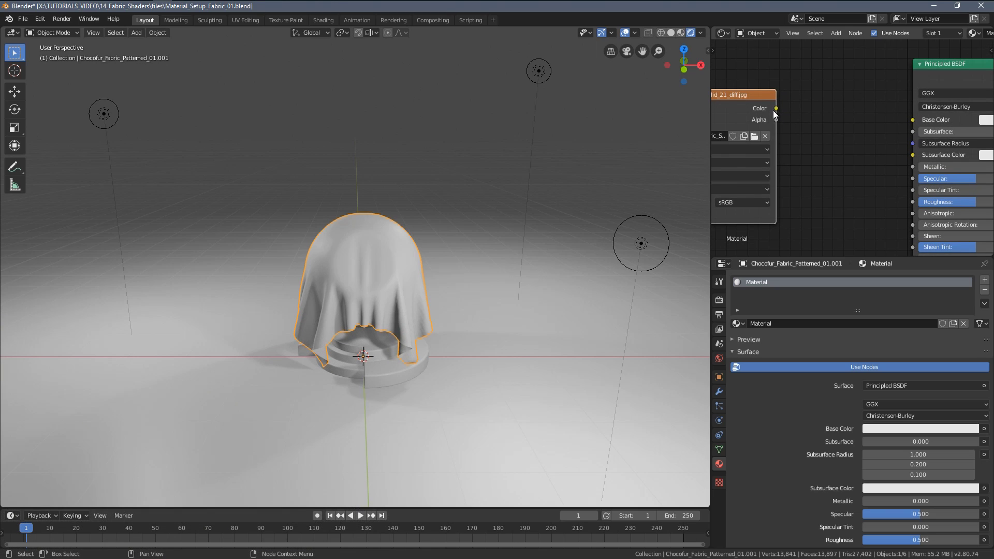
Connect the image texture's Color to the Principled BSDF's Base Color, and deselect the cloth to view it up close
left_click_drag(787, 111, 912, 119)
scroll(350, 292, "up", 5)
middle_click_drag(352, 291, 429, 253)
key("alt+a")
scroll(443, 266, "up", 2)
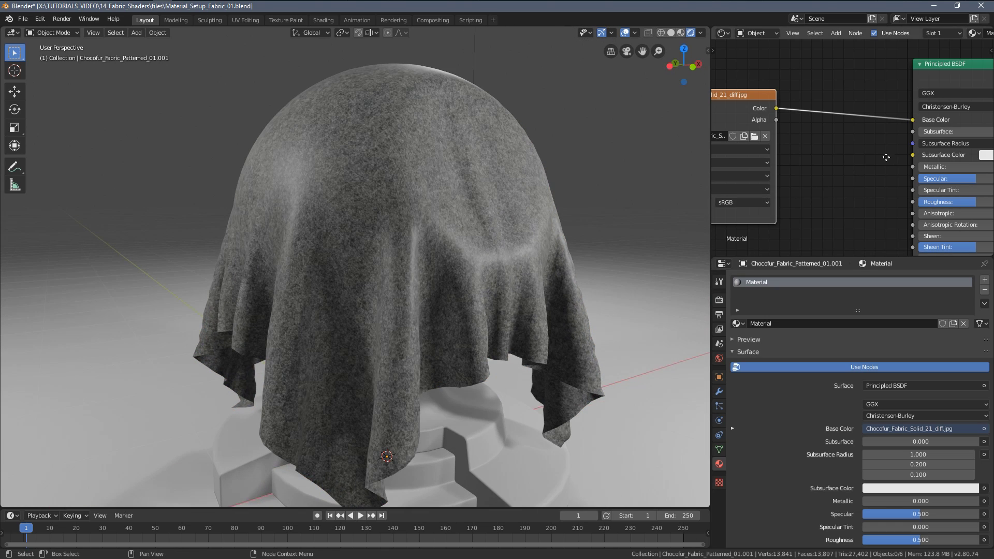
Widen and heighten the node editor area, and set the Principled BSDF's Specular to 0.200
scroll(837, 150, "up", 3)
middle_click_drag(803, 176, 800, 158)
left_click_drag(710, 194, 600, 206)
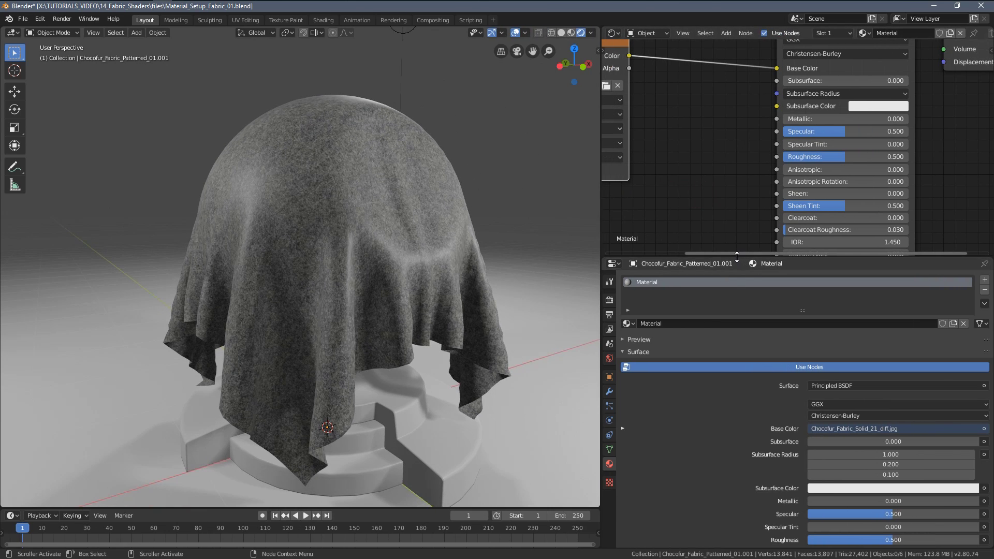
left_click_drag(736, 256, 737, 314)
scroll(807, 156, "up", 2)
double_click(794, 157)
key("Return")
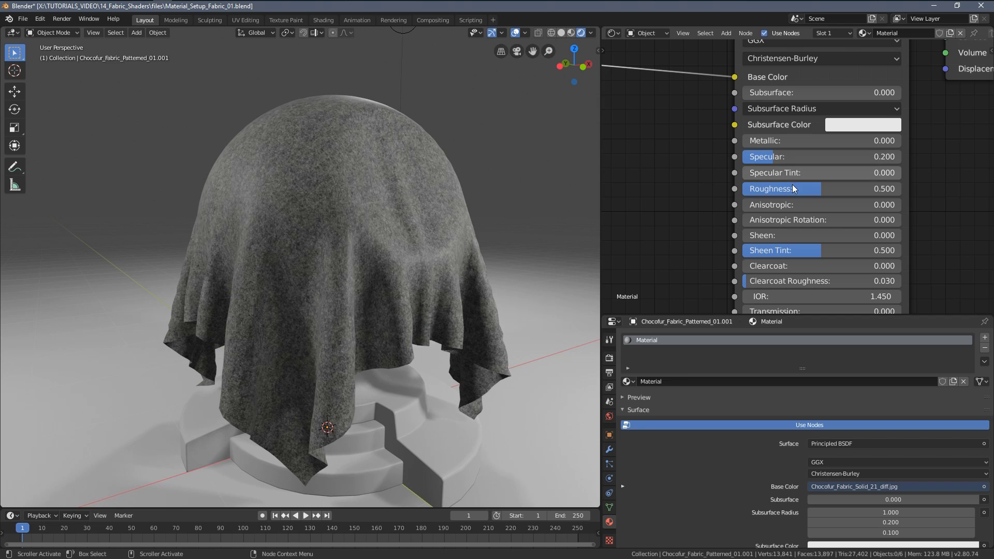
Compare low and high roughness on the cloth, leaving the Principled BSDF's Roughness at 1.000
left_click_drag(808, 189, 889, 192)
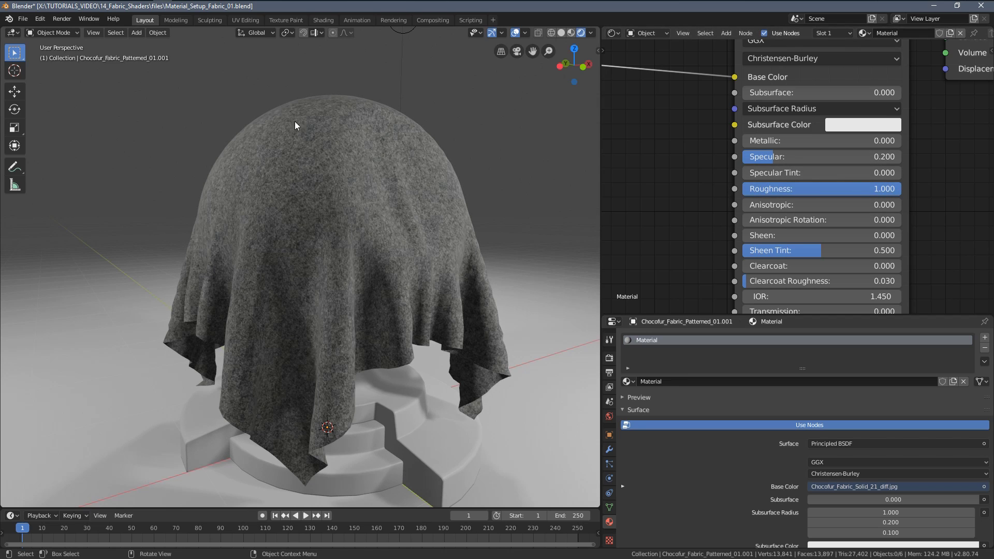
left_click_drag(839, 191, 725, 190)
left_click_drag(793, 189, 878, 203)
Set the Principled BSDF's Sheen to 1.000, comparing the cloth's look against a lower sheen
middle_click_drag(821, 236, 742, 199)
scroll(818, 228, "up", 3)
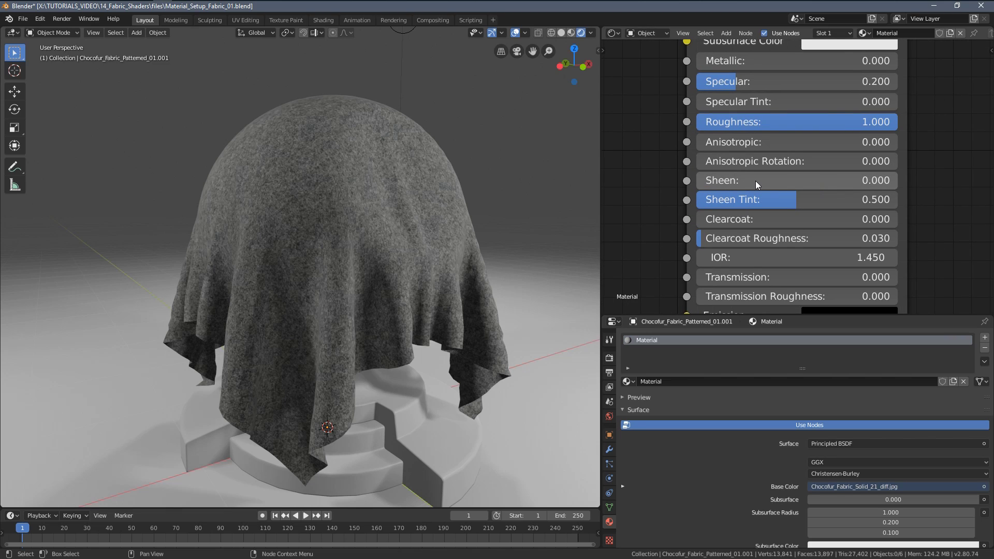
left_click(768, 185)
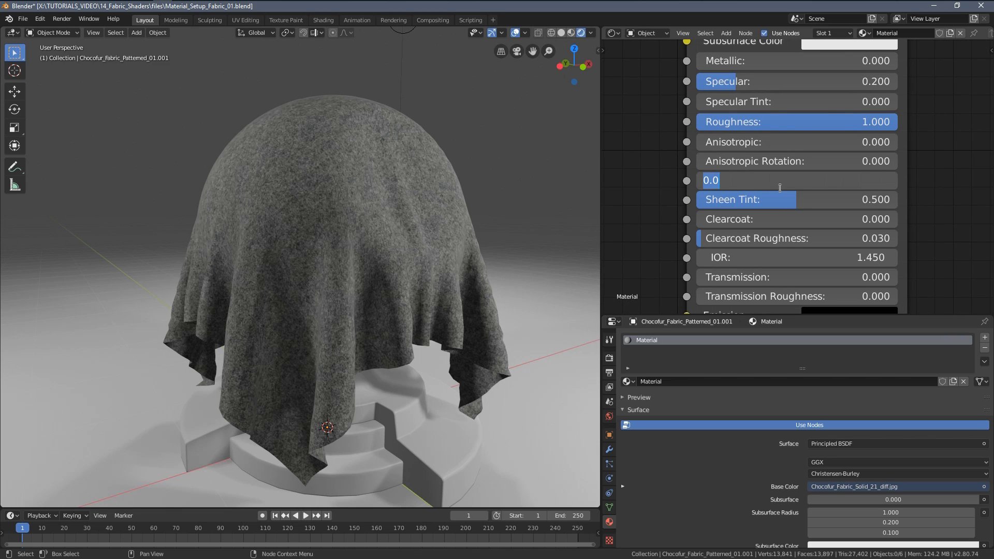
type("1")
key("Return")
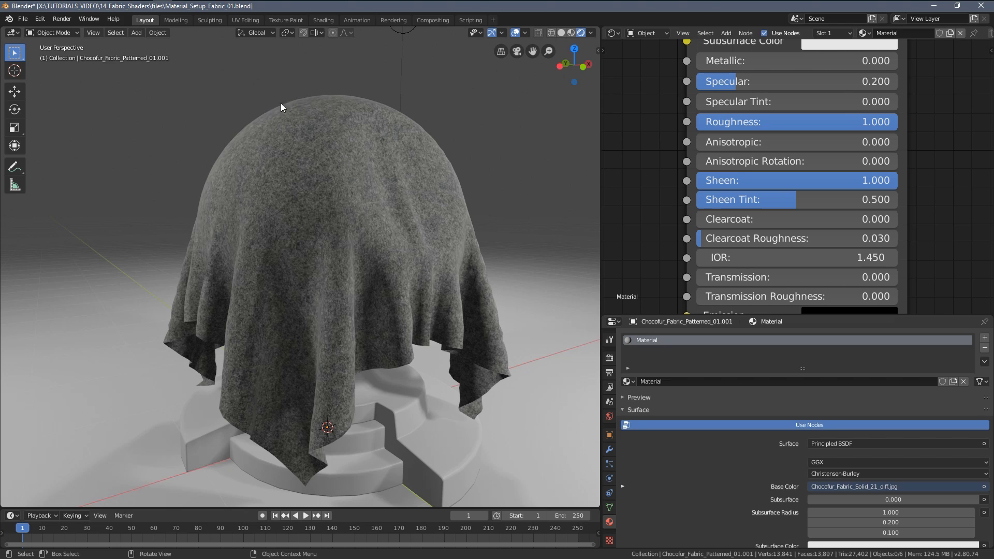
left_click_drag(782, 182, 712, 182)
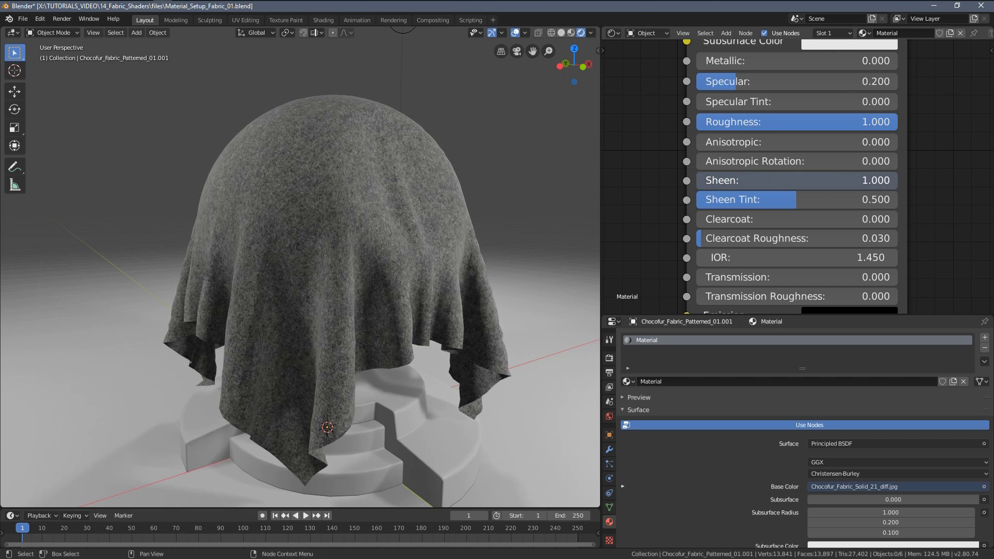
left_click_drag(880, 183, 896, 182)
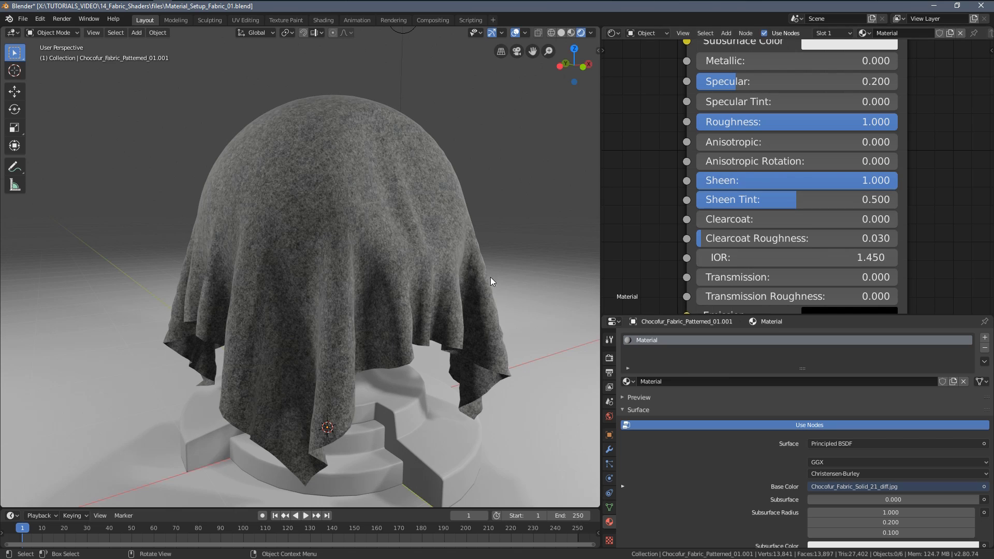
middle_click_drag(483, 271, 487, 246)
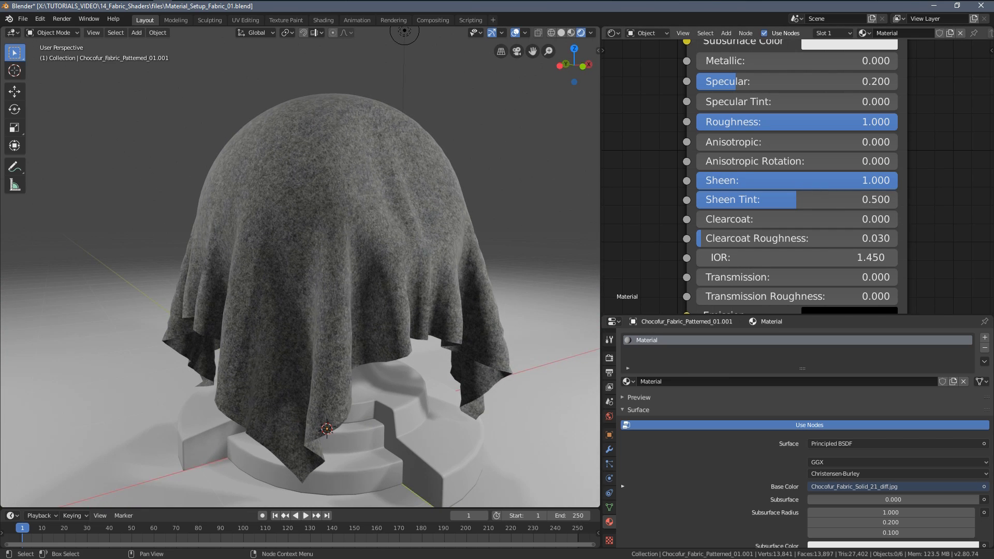
Raise the Principled BSDF's Sheen to 2.000
left_click(828, 183)
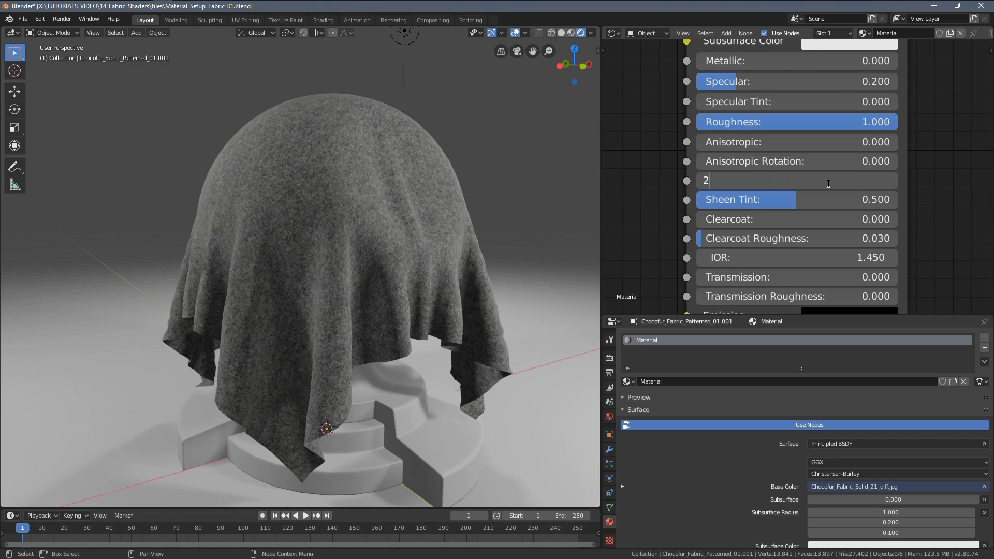
type("2")
key("Return")
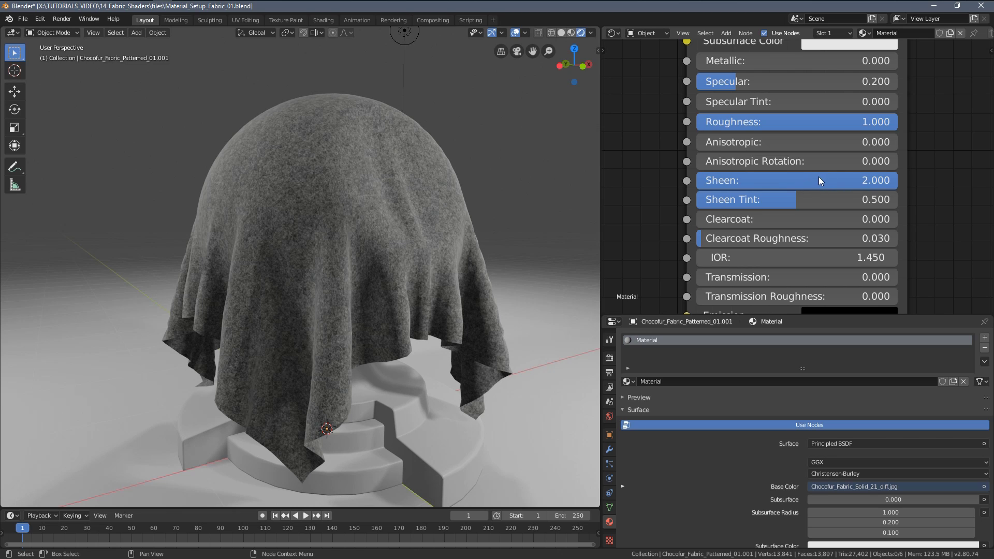
Set the Principled BSDF's Sheen to 1.500
left_click(782, 179)
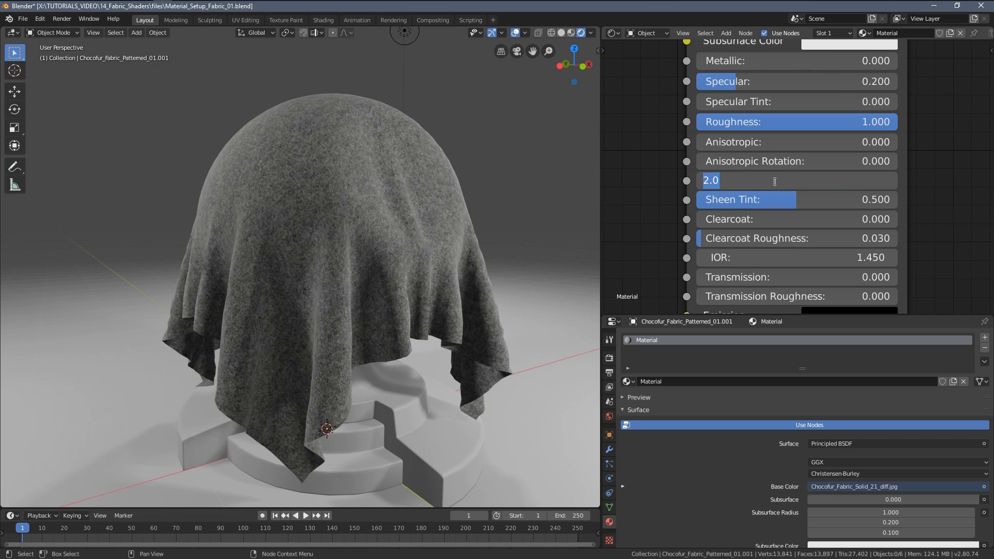
left_click(918, 175)
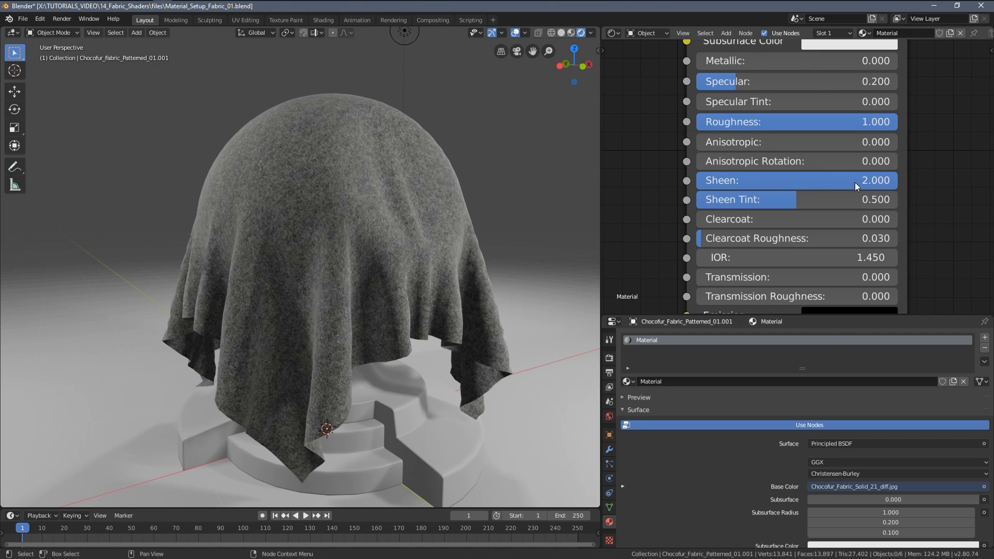
left_click(775, 181)
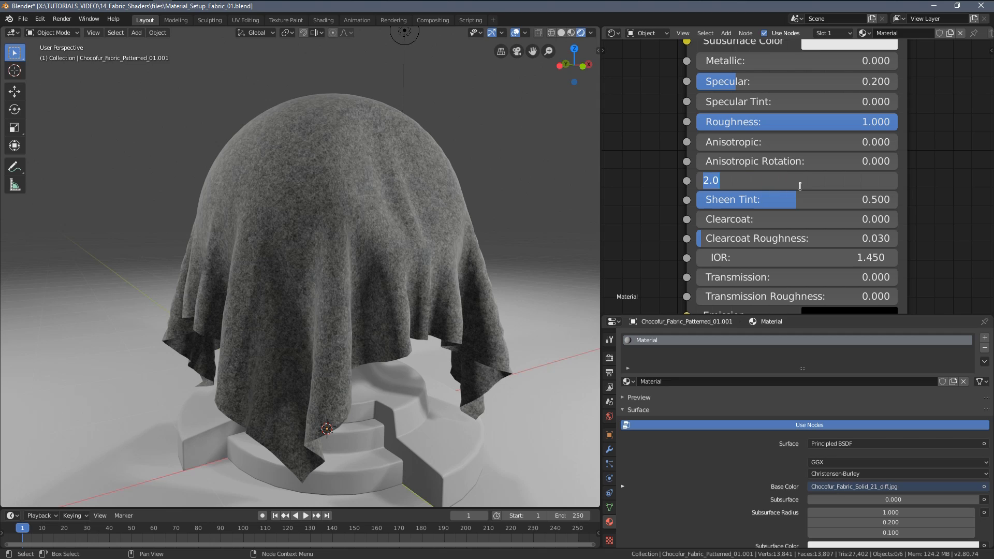
key("Return")
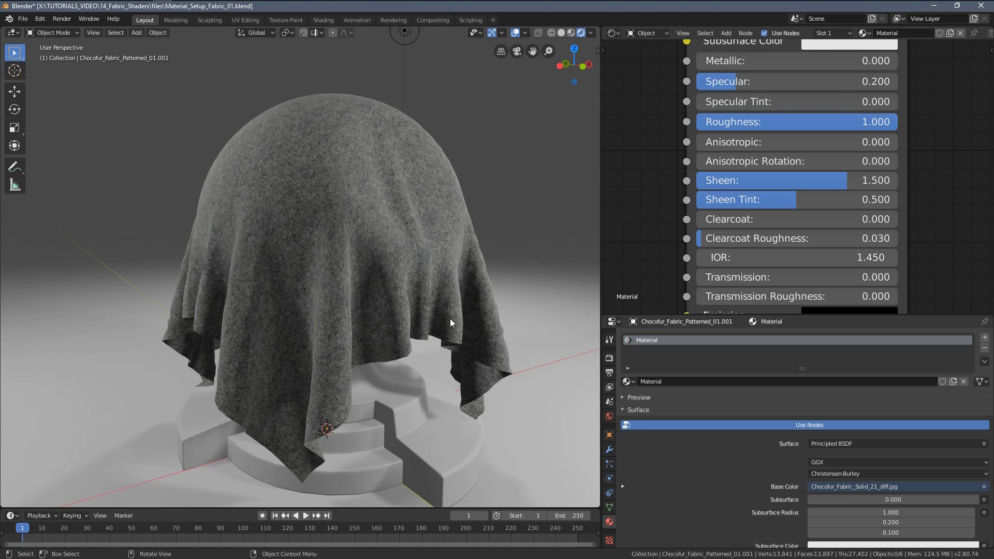
Move the image texture node farther from the Principled BSDF and examine the fabric surface up close
scroll(664, 247, "down", 5)
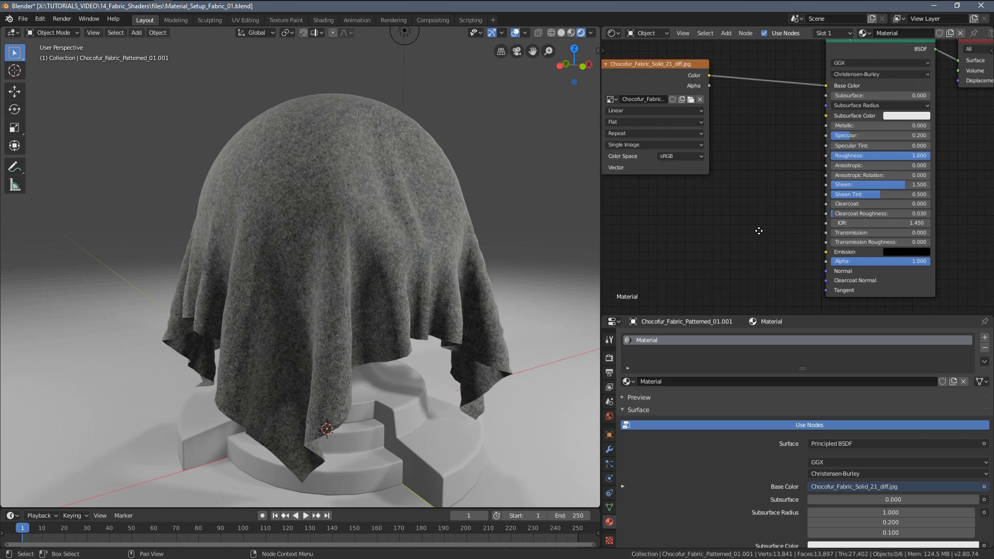
left_click_drag(656, 68, 631, 72)
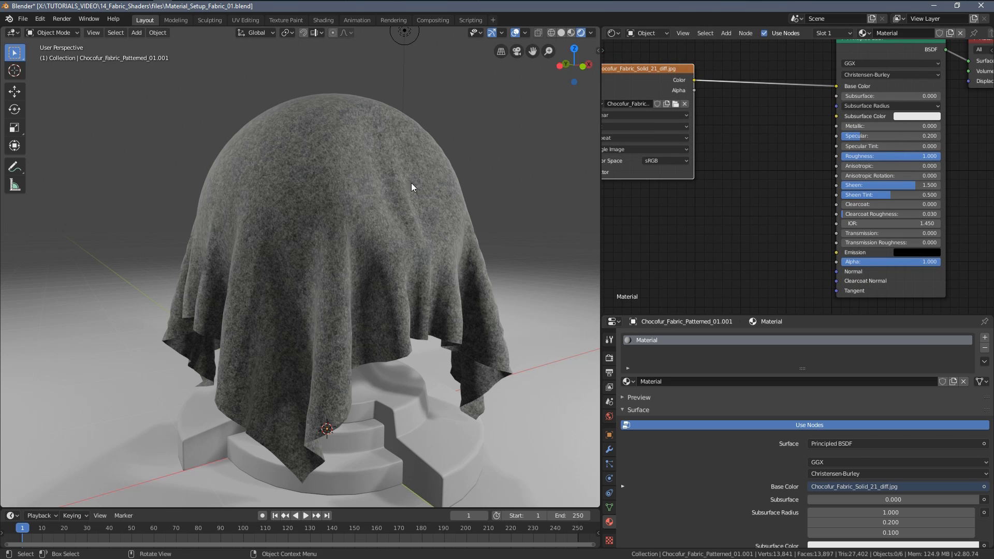
scroll(399, 207, "up", 4)
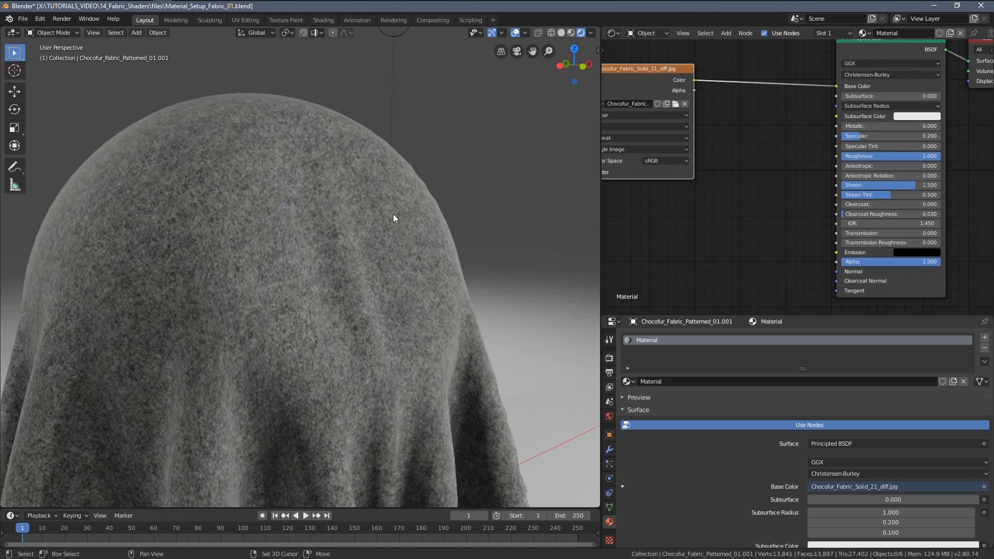
scroll(688, 213, "down", 1)
scroll(704, 219, "up", 2)
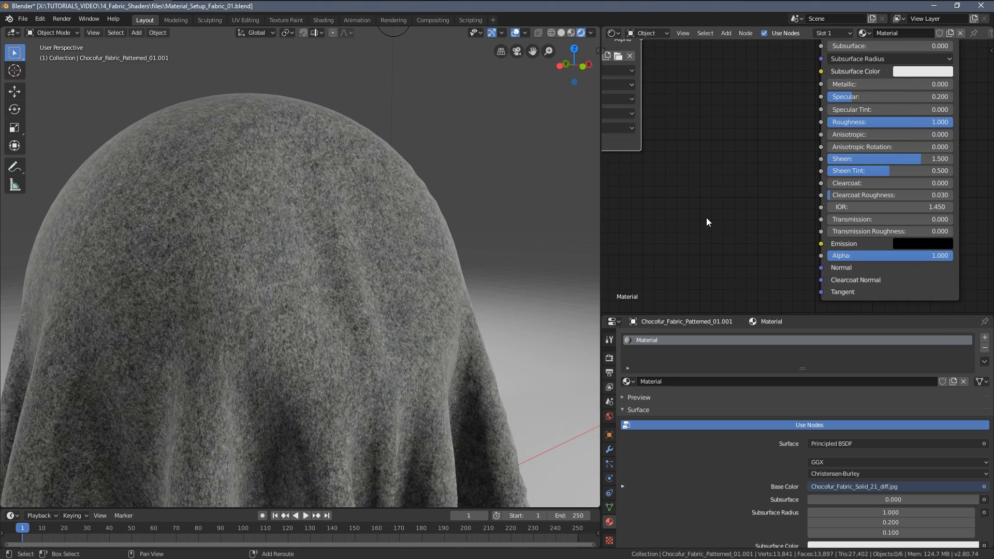
Add a Bump node between the image texture and the Principled BSDF, moving the texture node to make room
key("shift+a")
mouse_move(685, 219)
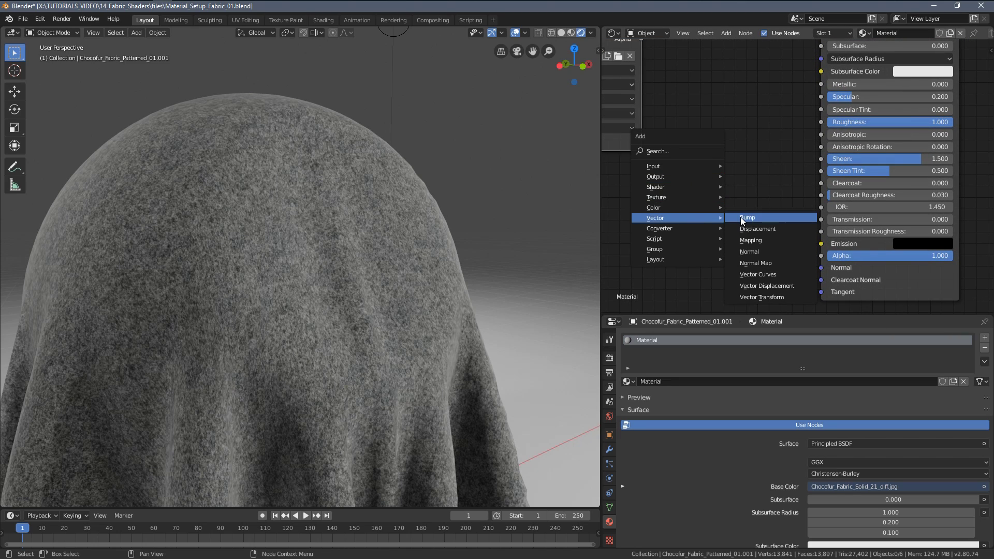
left_click(751, 222)
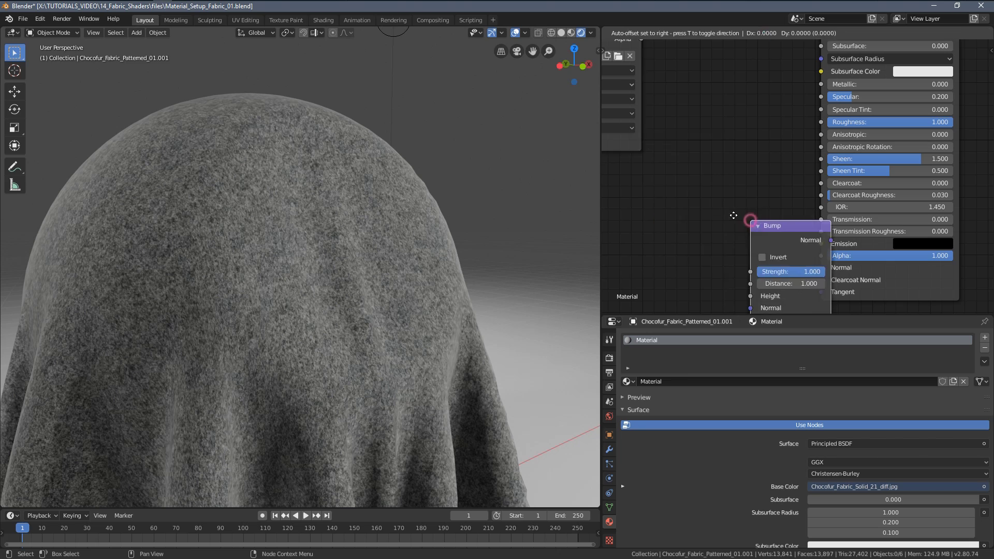
left_click(694, 157)
scroll(679, 176, "down", 1)
middle_click_drag(629, 106, 696, 145)
left_click_drag(666, 64, 620, 113)
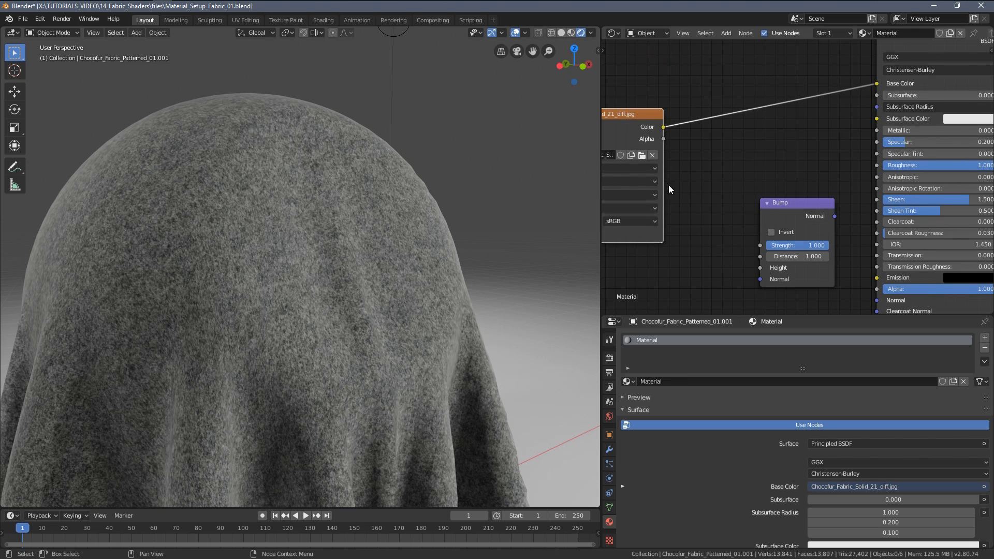
Connect the image texture's Color to the Bump node's Height and the Bump's Normal to the Principled BSDF's Normal, repositioning the Bump node
scroll(645, 92, "up", 2)
left_click_drag(630, 66, 665, 111)
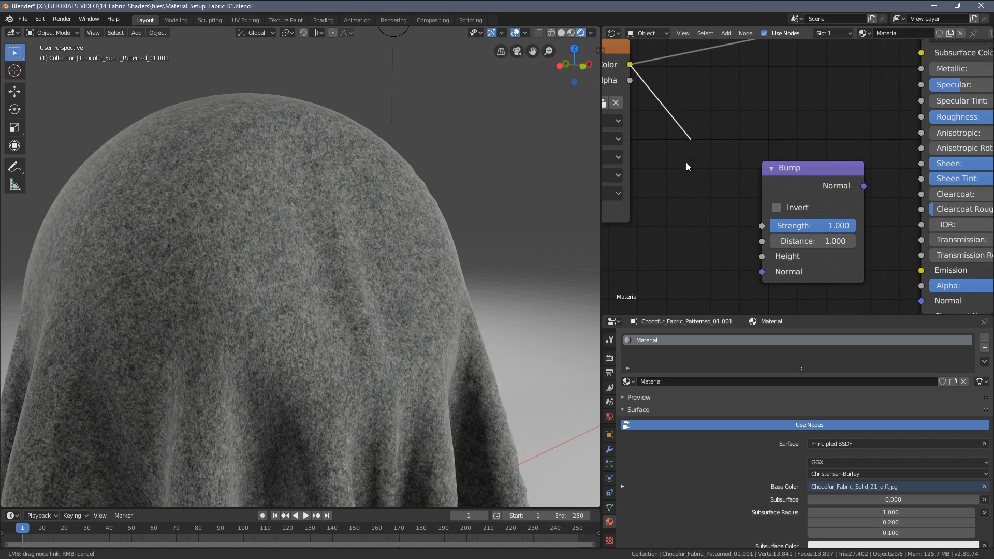
middle_click_drag(786, 264, 701, 196)
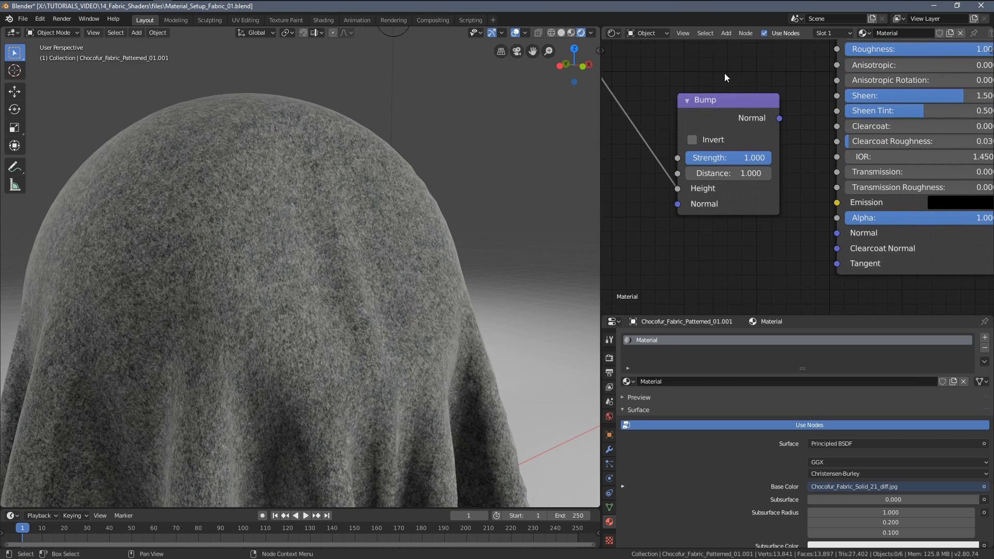
left_click_drag(726, 99, 677, 158)
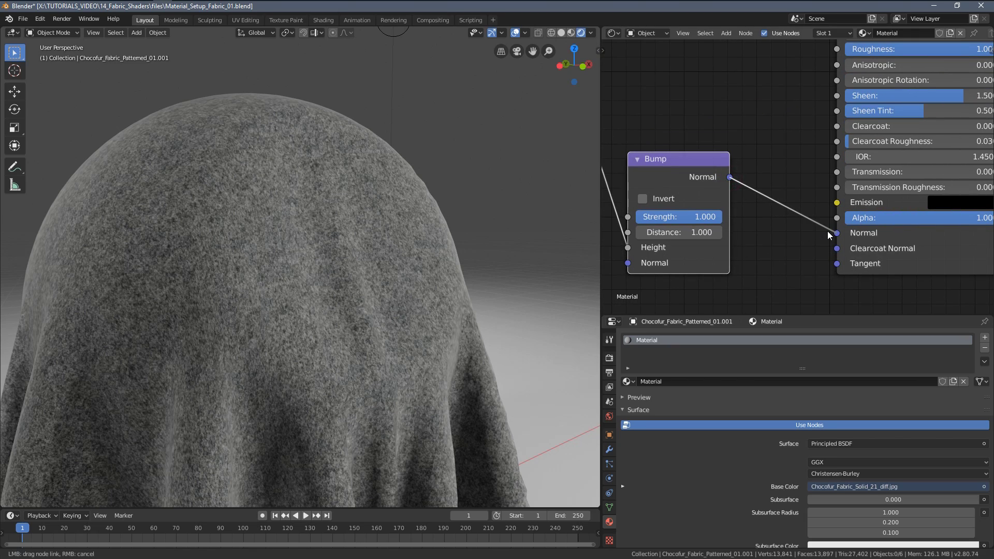
left_click_drag(827, 231, 825, 231)
middle_click_drag(355, 204, 378, 256)
scroll(418, 241, "up", 4)
scroll(370, 248, "down", 1)
scroll(371, 226, "down", 4)
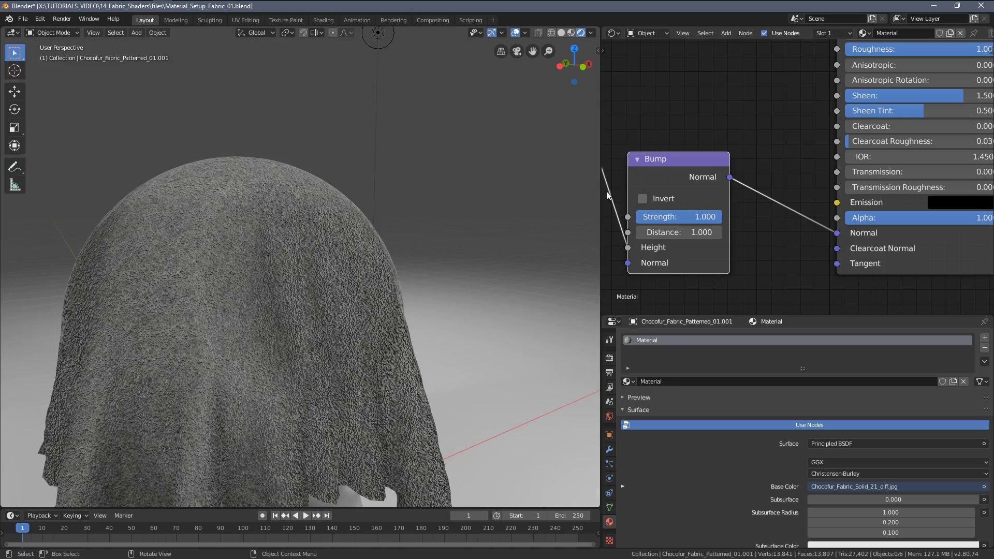
Set both the Strength and the Distance of the Bump node to 0.100
scroll(673, 207, "up", 2)
double_click(694, 218)
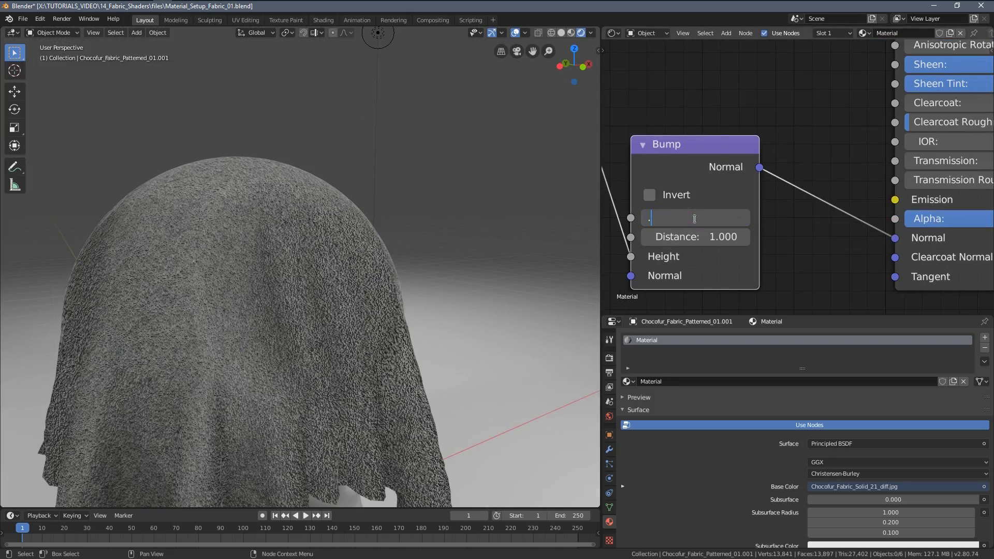
type(".1")
key("Return")
double_click(689, 237)
type(".")
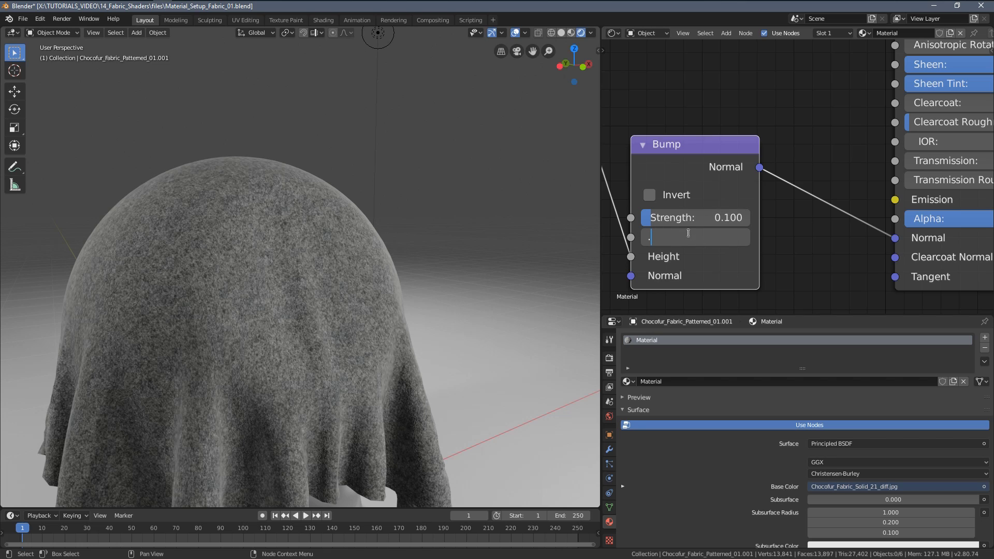
type("1")
key("Return")
Unplug the Bump node from the Principled BSDF's Normal input and reconnect it to compare the surface
left_click_drag(894, 241, 875, 252)
left_click_drag(759, 167, 885, 238)
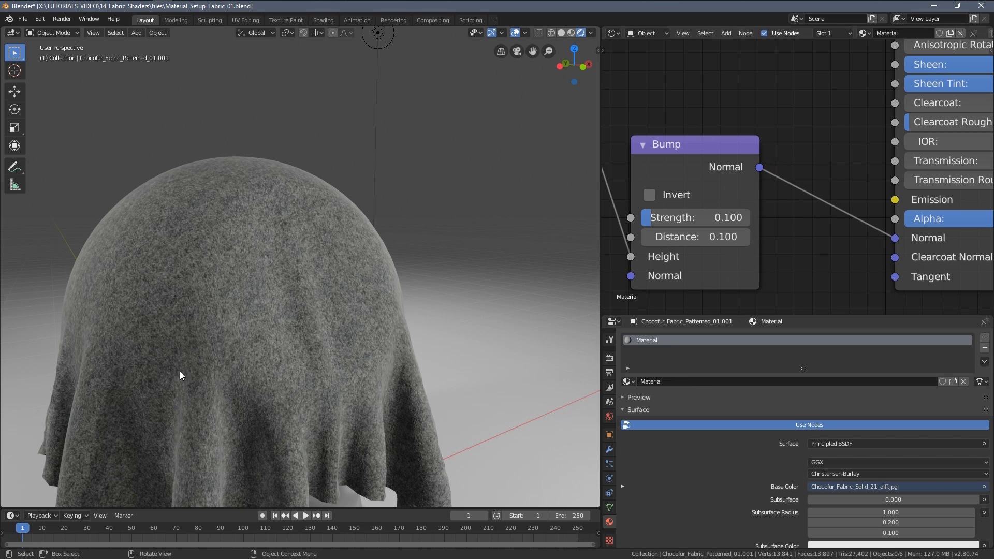
Disconnect the image texture from the Principled BSDF's Base Color and darken the plain base colour to a value of about 0.202
scroll(863, 243, "down", 5)
middle_click_drag(852, 155, 800, 289)
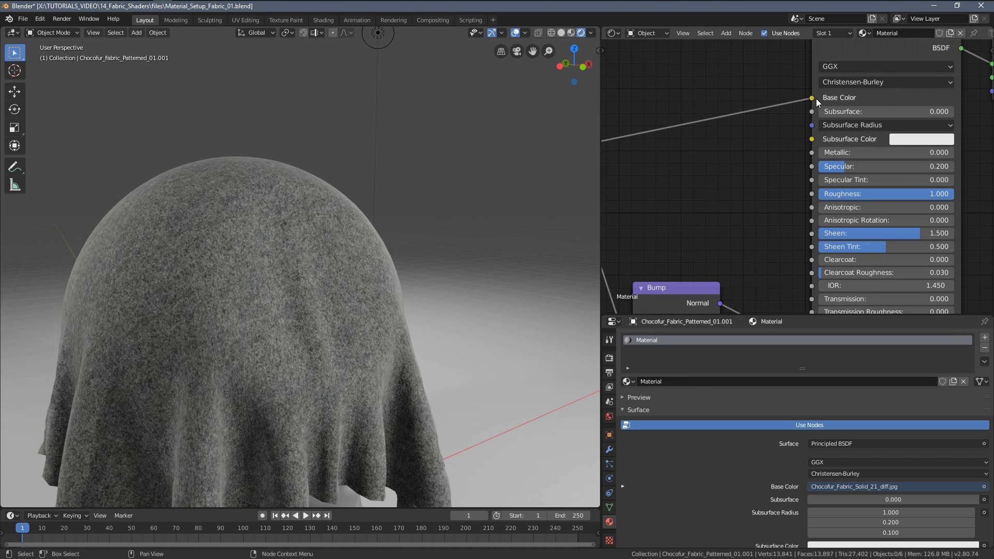
left_click_drag(812, 98, 752, 143)
scroll(862, 111, "up", 2)
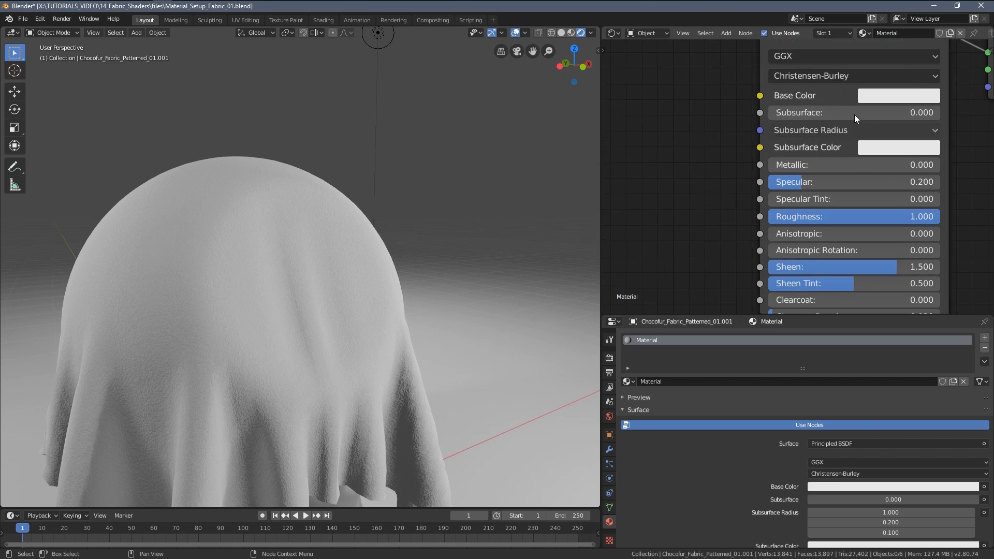
left_click(896, 96)
left_click_drag(925, 124, 928, 208)
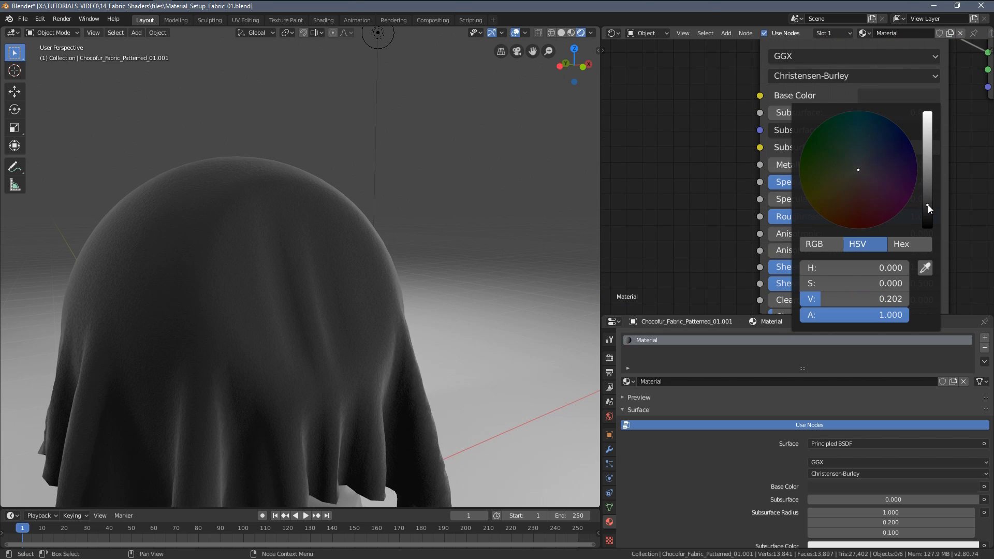
Lower the Principled BSDF's Roughness to about 0.09 and examine the bump in the reflections on the cloth
middle_click_drag(809, 196, 810, 164)
left_click_drag(889, 186, 756, 188)
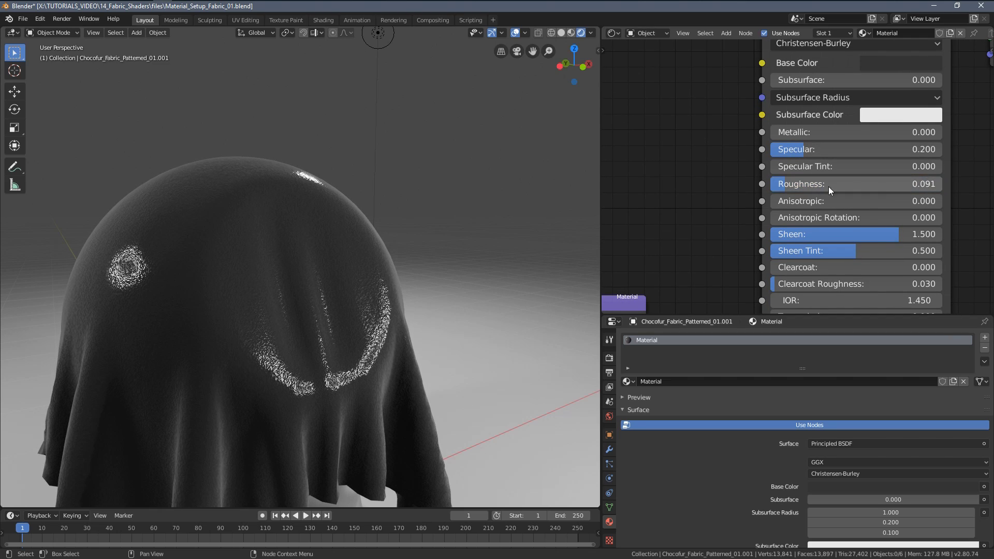
middle_click_drag(409, 225, 383, 226)
scroll(389, 248, "up", 5)
scroll(409, 258, "down", 4)
scroll(377, 255, "up", 2)
Set the Bump node's Strength to 0.250 and check the relief on the glossy cloth
middle_click_drag(708, 249, 820, 118)
scroll(710, 237, "up", 1)
middle_click_drag(710, 238, 753, 200)
scroll(753, 200, "up", 1)
left_click(753, 200)
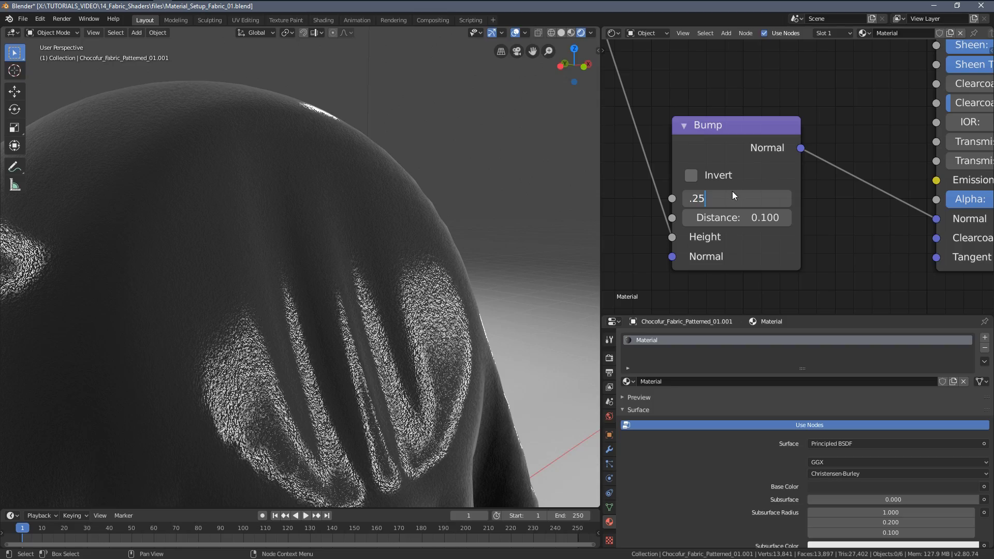
type(".25")
key("Return")
scroll(292, 162, "down", 4)
middle_click_drag(292, 161, 316, 168)
scroll(358, 204, "up", 3)
scroll(349, 216, "up", 2)
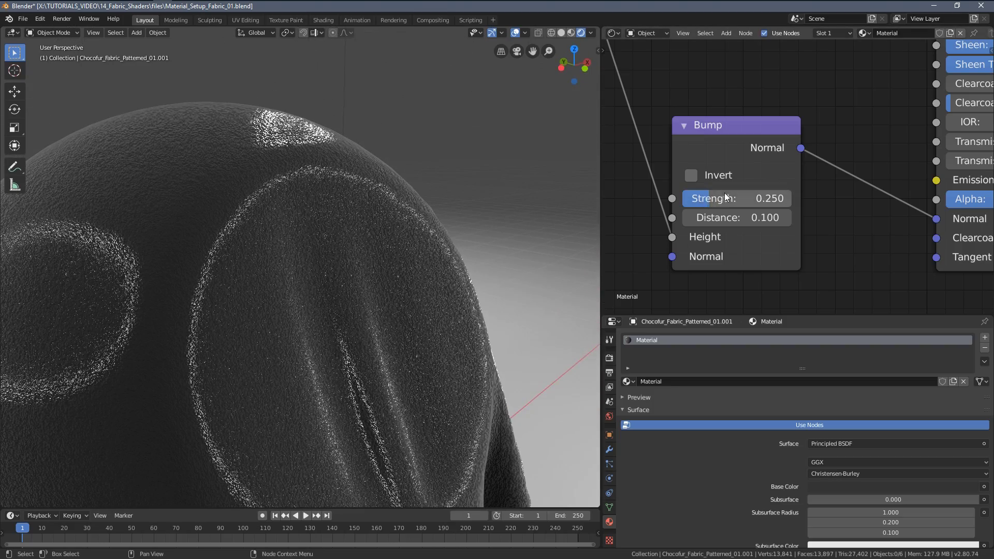
Restore the Principled BSDF's Roughness to 1.000 and reconnect the image texture's Color to Base Color
scroll(741, 179, "down", 3)
middle_click_drag(791, 124, 725, 237)
scroll(818, 170, "up", 4)
left_click_drag(811, 181, 955, 182)
scroll(729, 168, "down", 3)
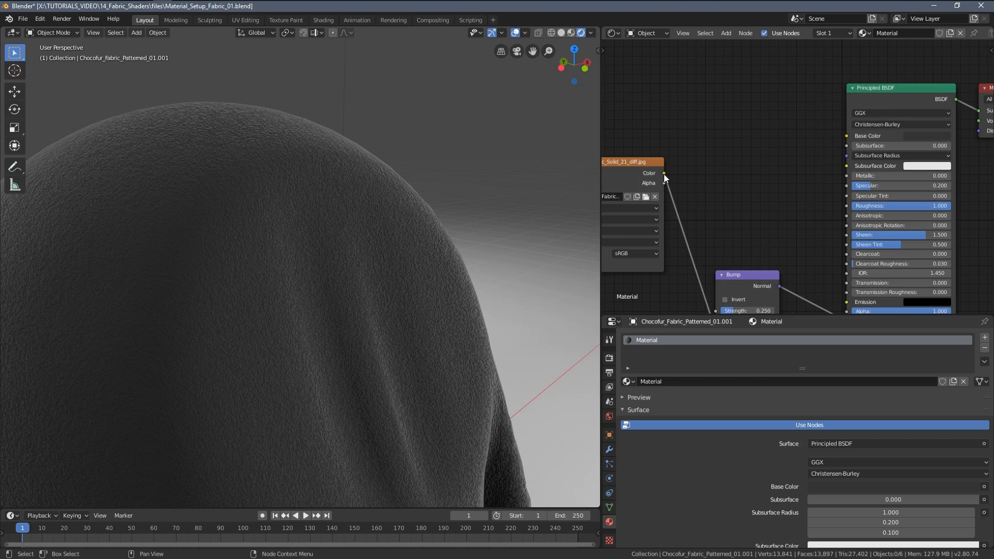
left_click_drag(665, 173, 847, 136)
Examine the bumped fabric on the draped cloth from the front and from farther away, along with its node setup
middle_click_drag(496, 237, 557, 200)
middle_click_drag(707, 189, 735, 114)
scroll(422, 256, "up", 3)
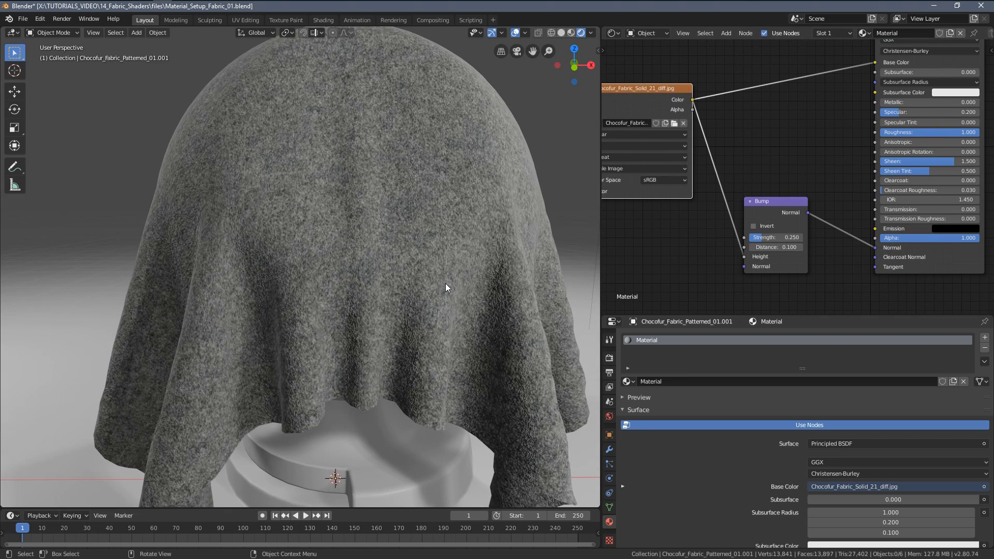
scroll(445, 283, "down", 4)
middle_click_drag(412, 269, 392, 256)
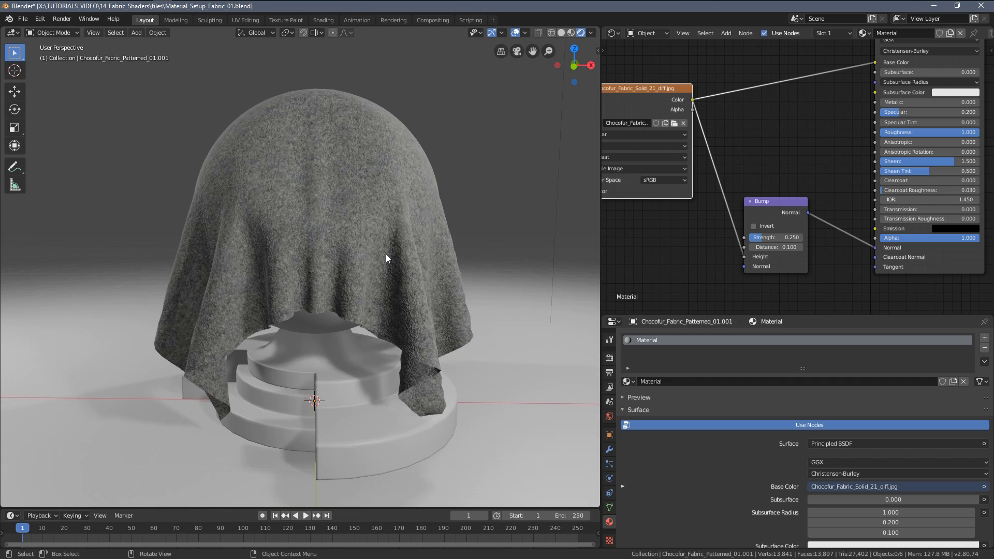
scroll(386, 254, "up", 1)
middle_click_drag(696, 224, 665, 247)
scroll(699, 211, "down", 5)
middle_click_drag(699, 211, 737, 237)
left_click_drag(699, 159, 682, 137)
scroll(392, 244, "down", 3)
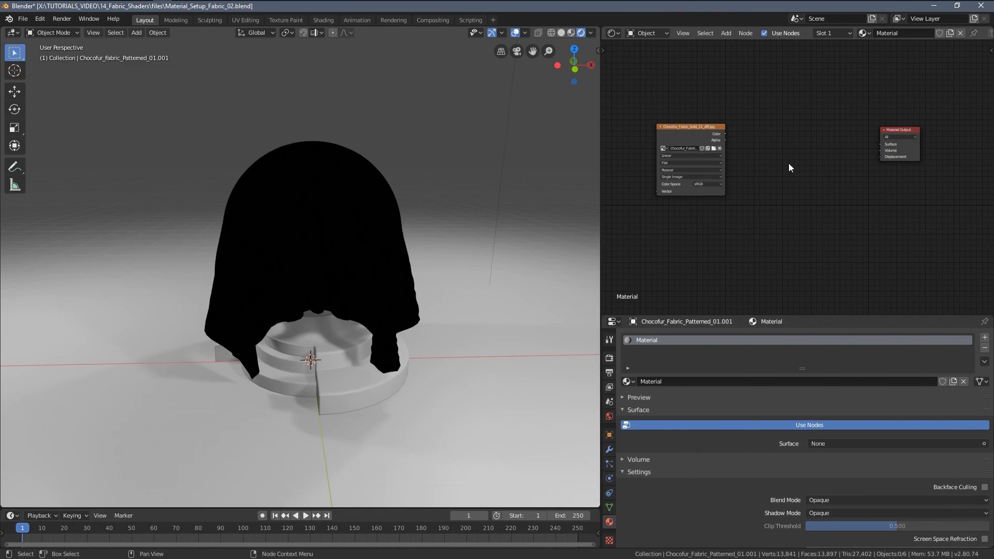
Add a Diffuse BSDF node between the image texture and the Material Output
middle_click_drag(817, 161, 775, 159)
scroll(797, 162, "up", 1)
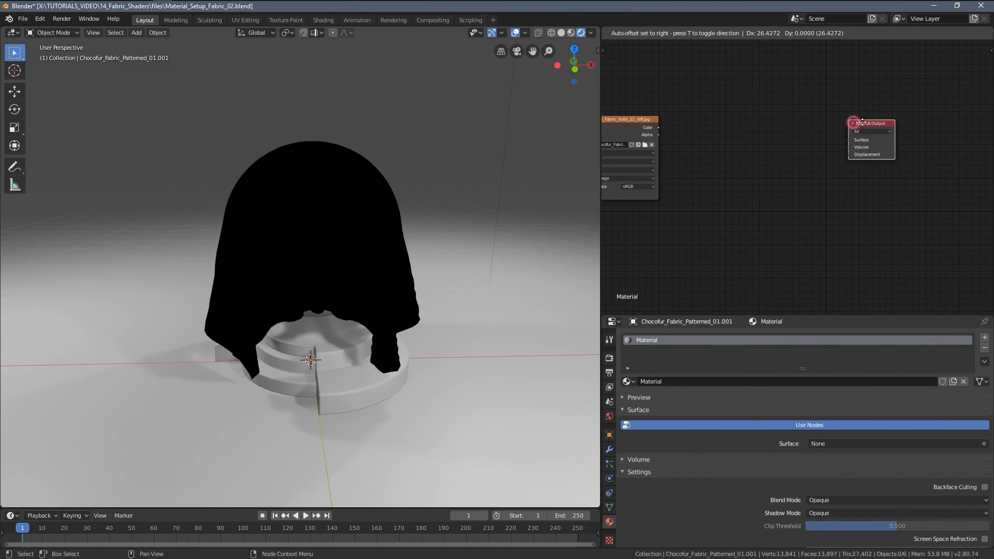
scroll(750, 140, "up", 2)
key("shift+a")
mouse_move(683, 113)
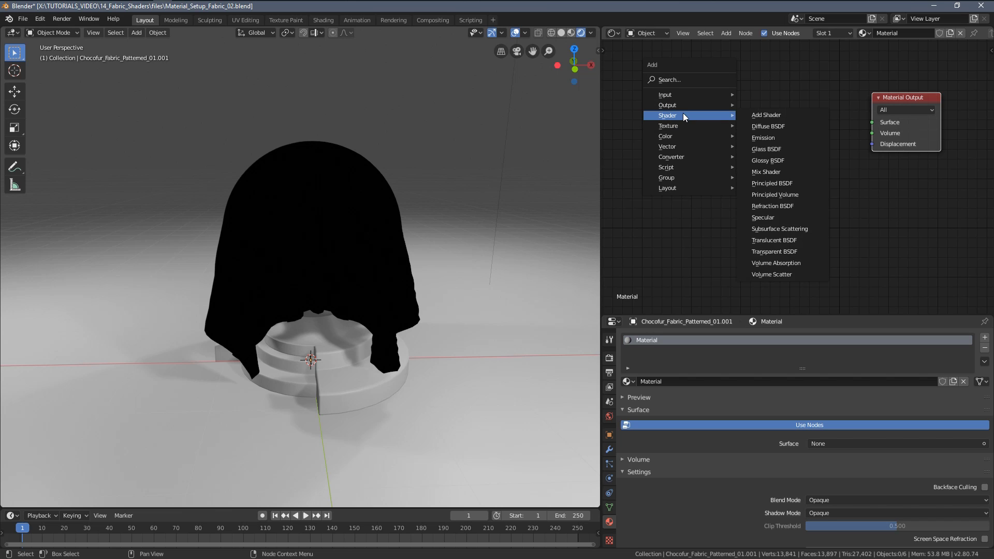
left_click(760, 125)
left_click(719, 147)
middle_click_drag(720, 147, 753, 158)
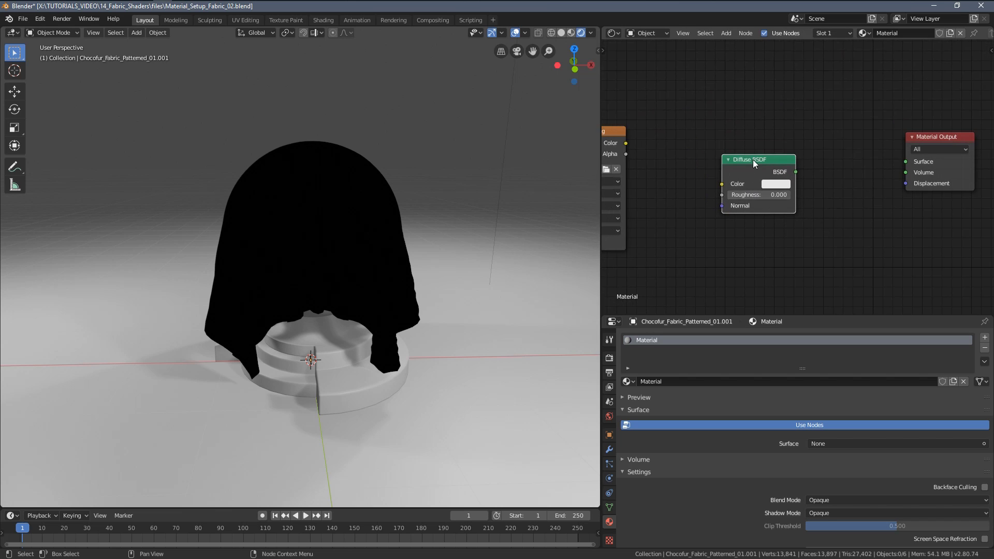
left_click_drag(752, 162, 754, 143)
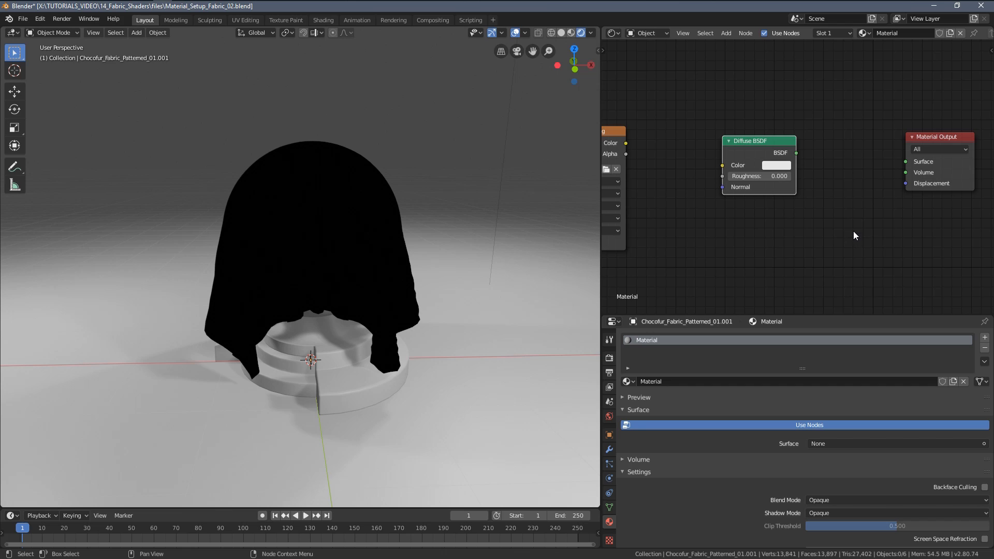
Connect the Diffuse BSDF to the Material Output's Surface and the image texture's Color to the Diffuse BSDF's Color
left_click_drag(754, 143, 958, 158)
scroll(805, 166, "up", 2)
middle_click_drag(765, 150, 803, 173)
mouse_move(772, 146)
left_mouse_down()
mouse_move(753, 150)
mouse_move(762, 161)
mouse_move(755, 117)
mouse_move(755, 140)
mouse_move(769, 153)
left_mouse_up()
scroll(752, 167, "down", 3)
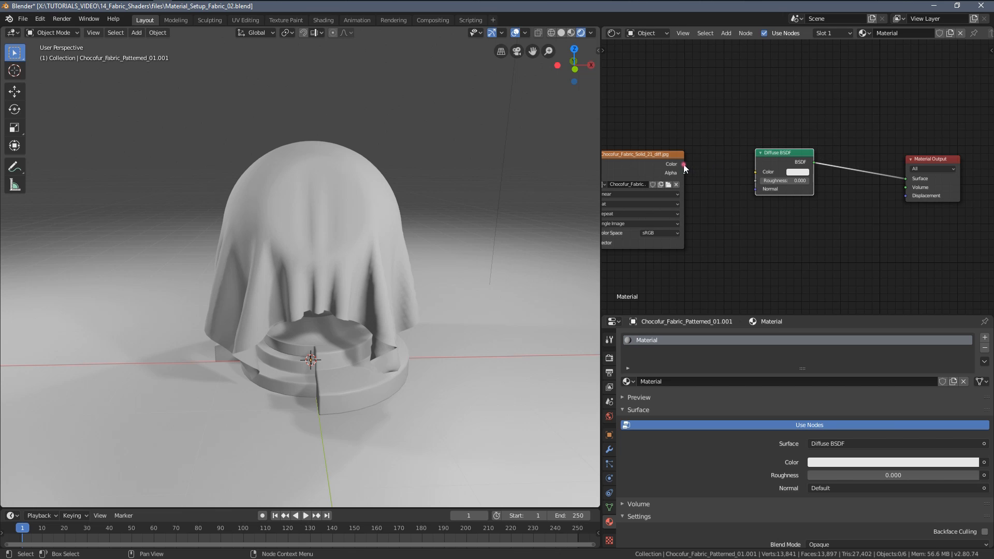
left_click_drag(683, 164, 756, 172)
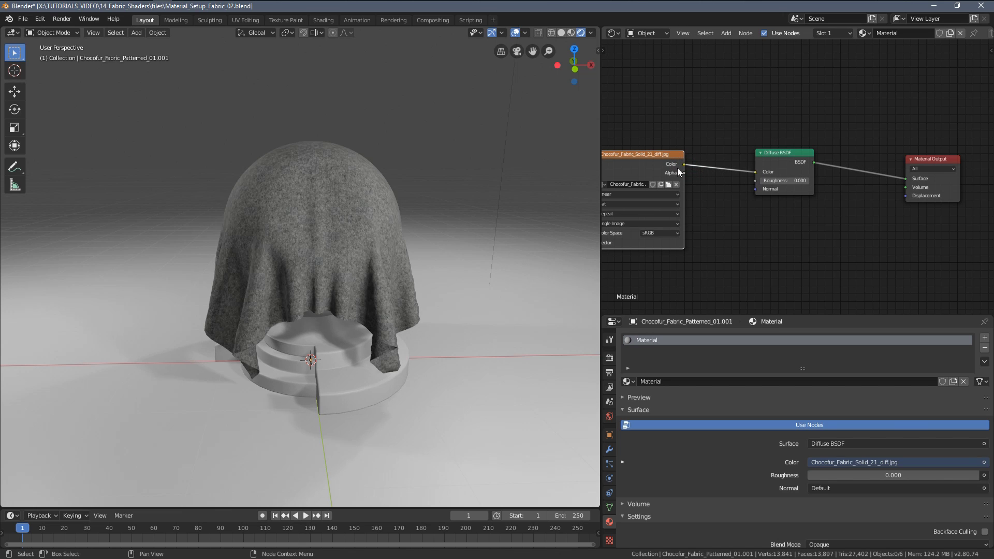
middle_click_drag(494, 193, 405, 188)
scroll(409, 198, "up", 4)
scroll(251, 170, "down", 4)
scroll(405, 189, "up", 3)
scroll(693, 210, "down", 3)
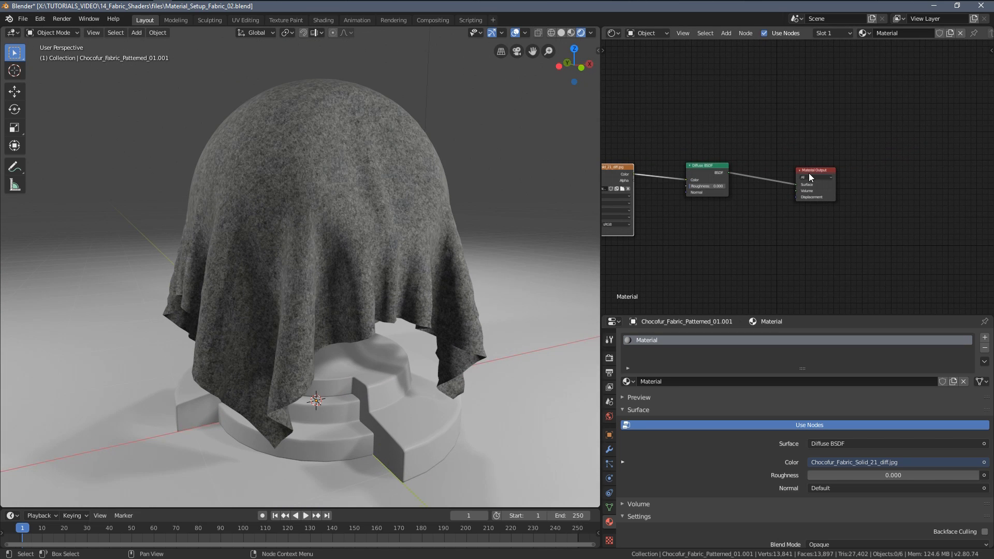
Spread the Material Output, Diffuse BSDF and image texture nodes apart to make room between them
left_click_drag(809, 174, 863, 169)
left_click_drag(707, 169, 730, 166)
middle_click_drag(664, 220, 775, 221)
left_click_drag(726, 170, 685, 167)
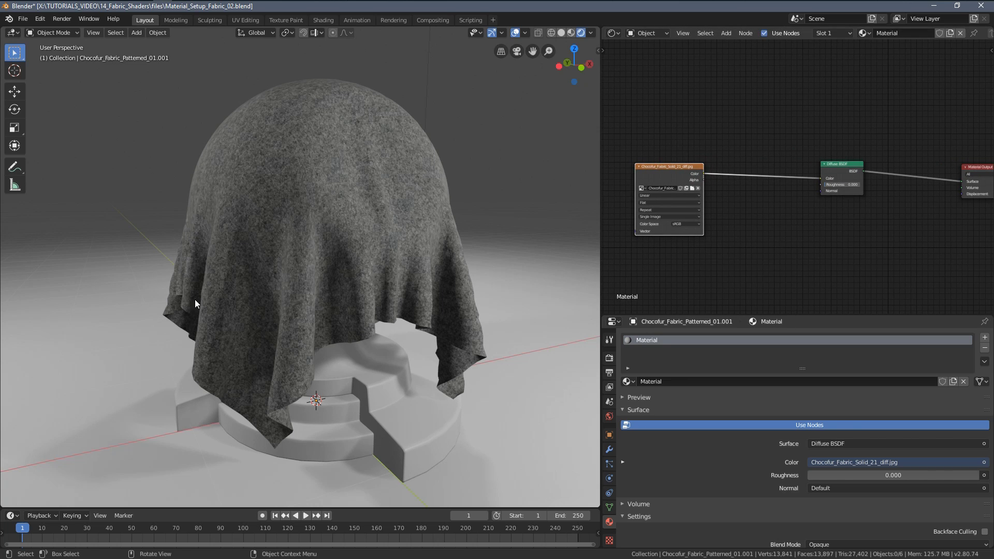
Duplicate the Diffuse BSDF below the original and connect the image texture's Color to the copy's Color
middle_click_drag(840, 214, 758, 187)
scroll(758, 187, "up", 4)
left_click(741, 131)
key("shift+d")
left_click(737, 198)
scroll(660, 135, "left", 3, "ctrl")
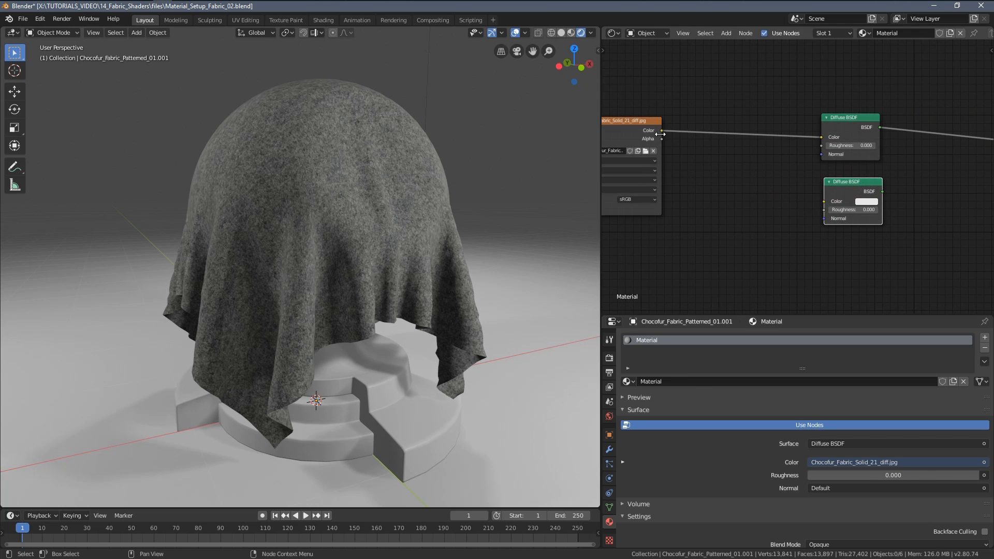
left_click_drag(661, 131, 823, 202)
scroll(890, 116, "right", 3, "ctrl")
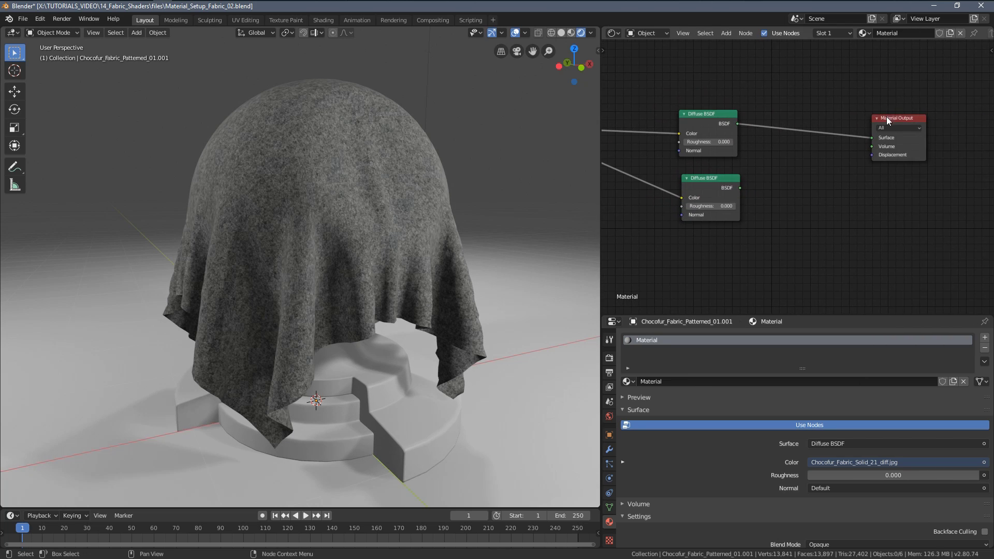
Insert a Mix Shader between the first Diffuse BSDF and the Material Output, and connect the second Diffuse BSDF to its free Shader input
scroll(819, 164, "up", 2)
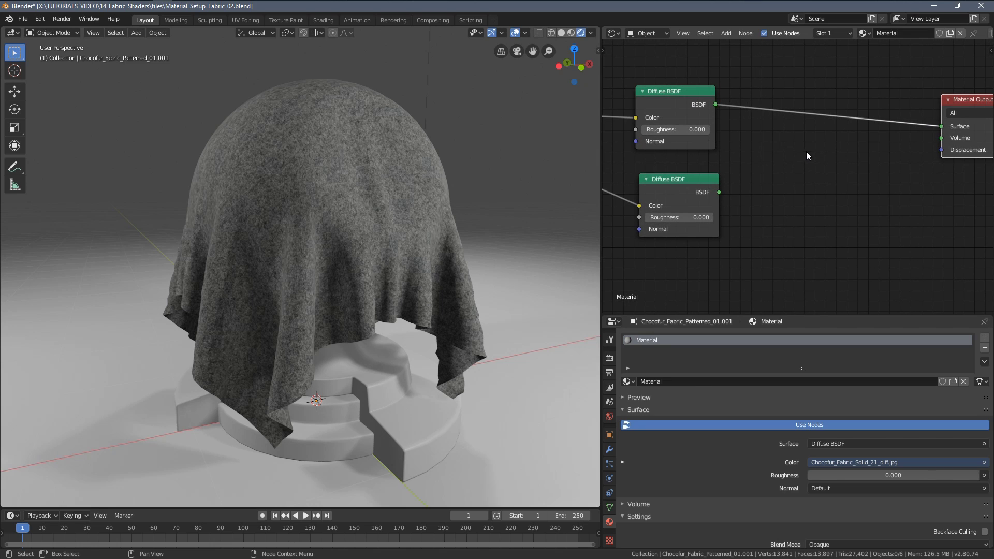
key("shift+a")
mouse_move(796, 152)
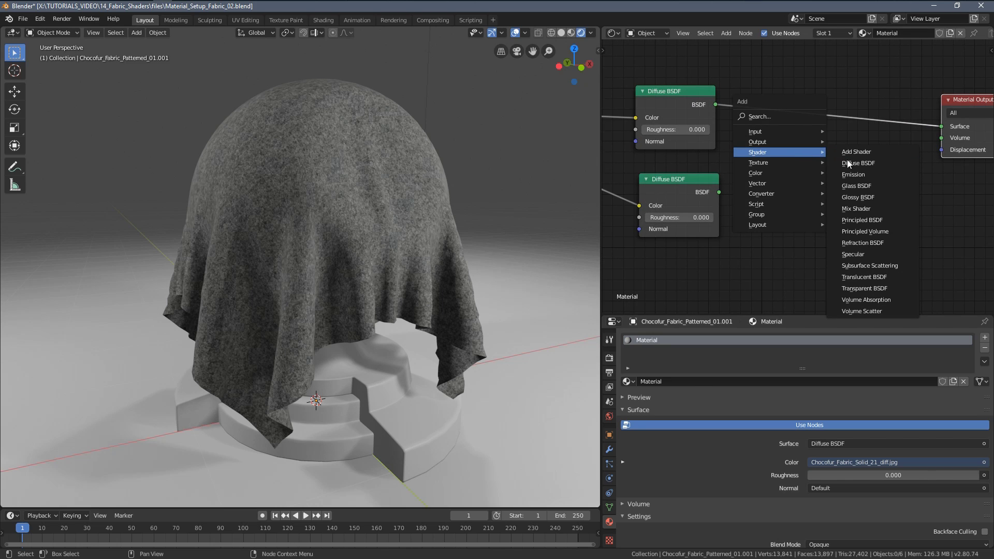
left_click(871, 208)
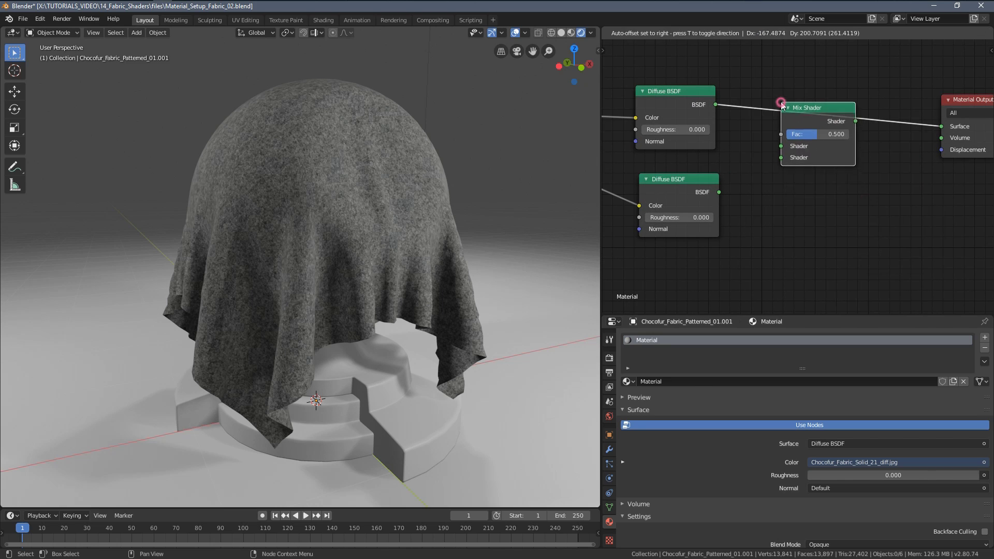
left_click(815, 129)
left_click_drag(719, 192, 781, 158)
Set the Mix Shader's Fac to 0.000
middle_click_drag(659, 165, 770, 171)
left_click_drag(933, 139, 958, 139)
left_click_drag(888, 143, 883, 140)
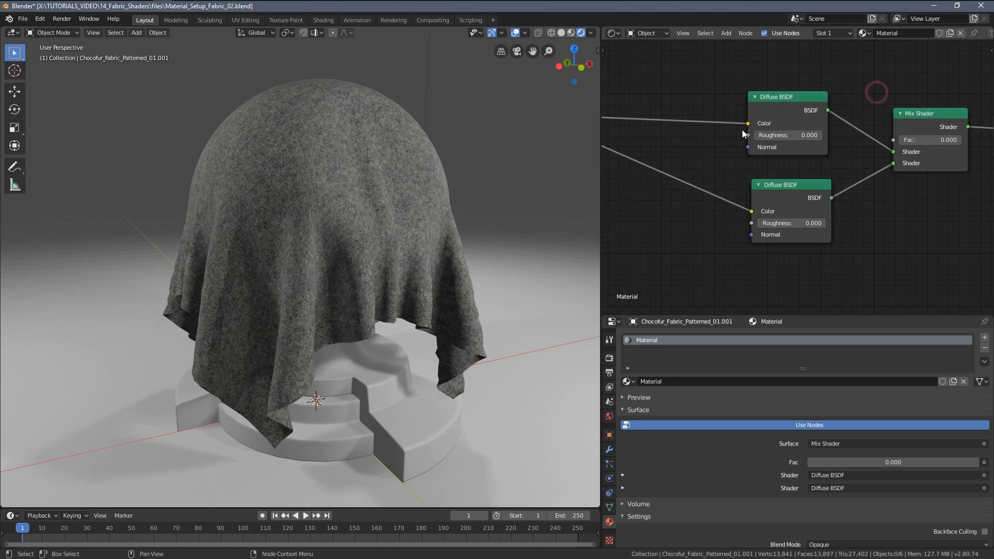
left_click(876, 92)
Move the image texture farther away and insert an RGB Curves node into its link to the second Diffuse BSDF
scroll(797, 115, "down", 4)
middle_click_drag(673, 128, 770, 129)
left_click_drag(679, 122, 646, 120)
key("shift+a")
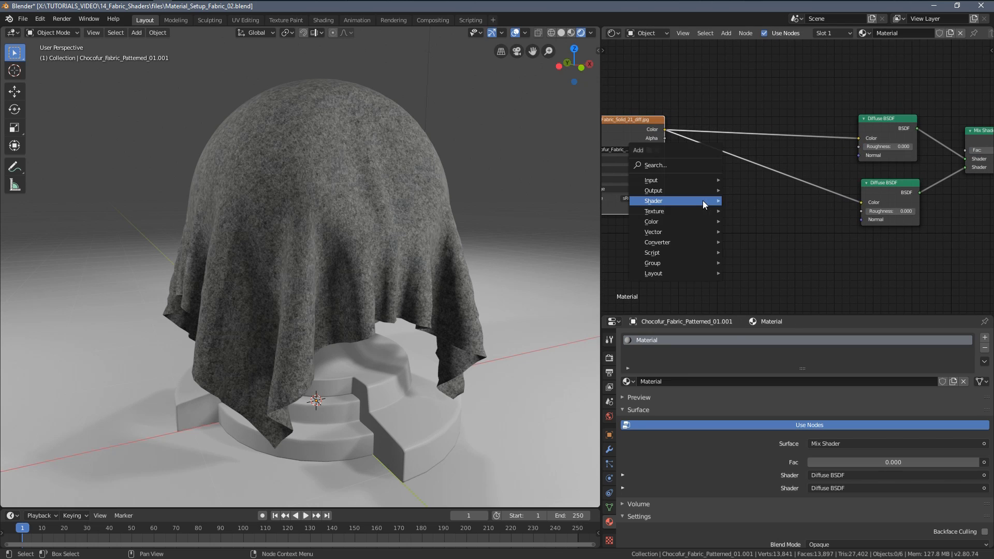
mouse_move(651, 221)
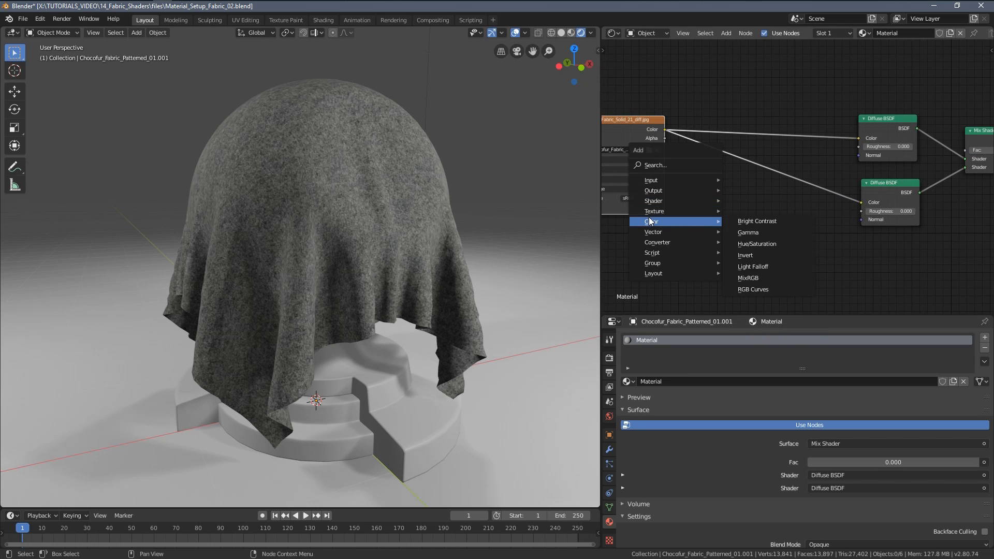
left_click(765, 290)
left_click(732, 169)
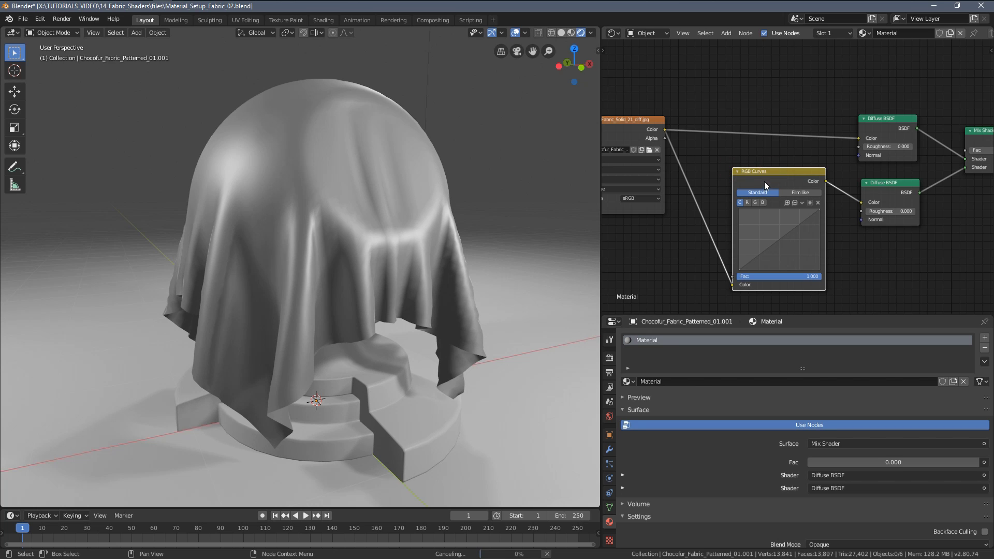
Duplicate the RGB Curves node and insert the copy into the link between the image texture and the first Diffuse BSDF
left_click_drag(774, 173, 768, 189)
key("shift+d")
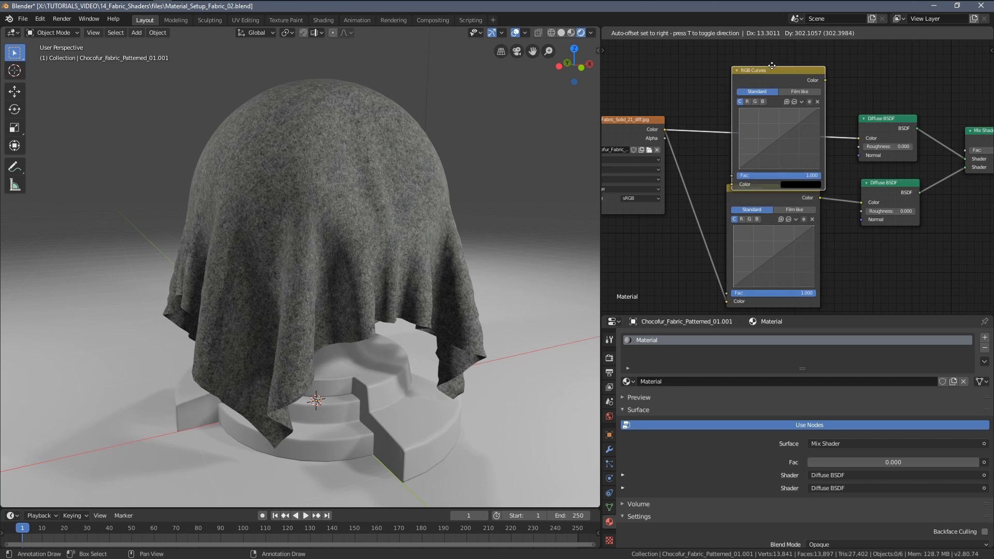
left_click(765, 58)
scroll(777, 92, "down", 4)
middle_click_drag(778, 94, 771, 137)
scroll(770, 134, "up", 3)
left_click_drag(765, 120, 766, 92)
Bend the upper RGB curve down to X 0.65455, Y 0.35000 and the lower one up to X 0.30000, Y 0.70000
left_click_drag(753, 173, 776, 172)
middle_click_drag(778, 200, 778, 135)
scroll(761, 233, "up", 2)
left_click_drag(758, 243, 735, 228)
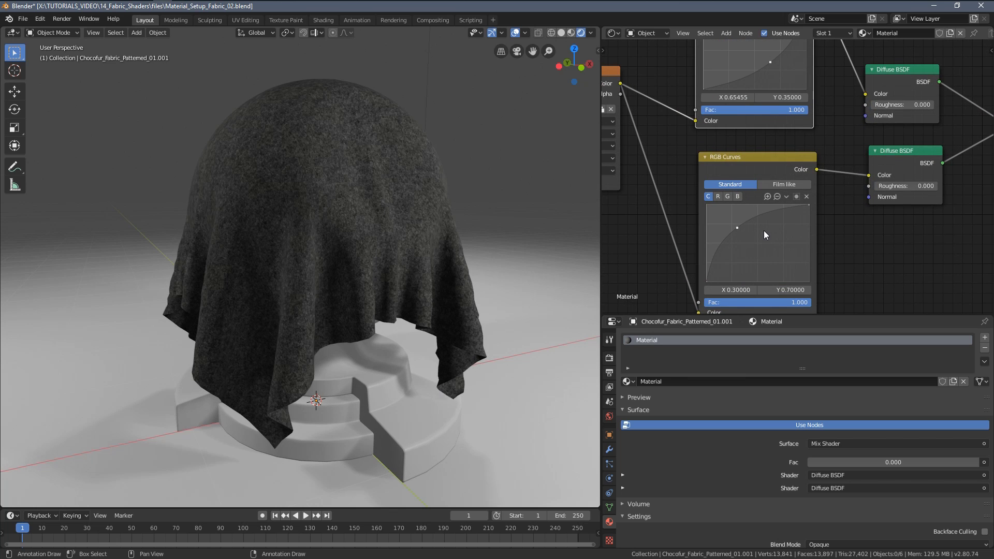
Align the two Diffuse BSDF nodes and set the Mix Shader's Fac to 0.500
scroll(765, 231, "down", 4)
scroll(844, 207, "up", 4)
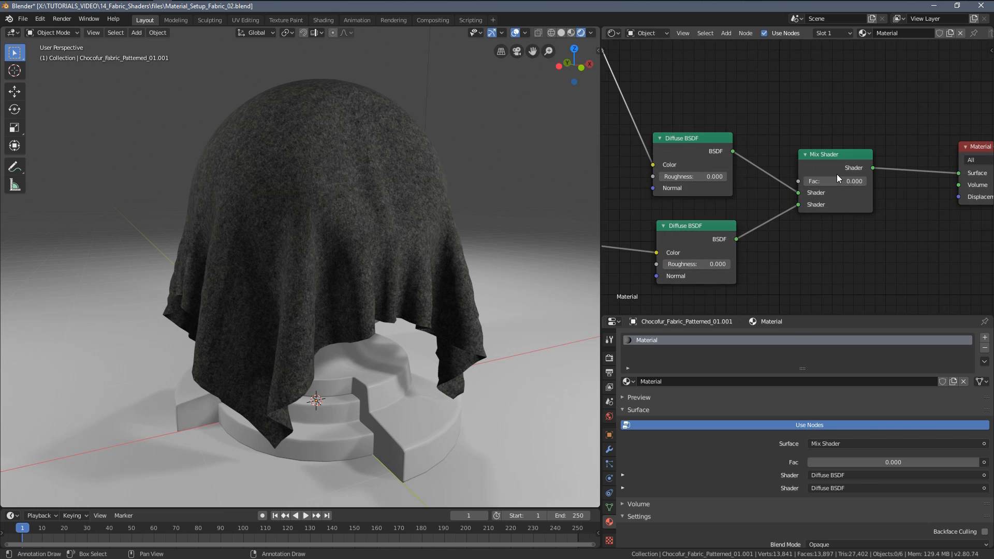
mouse_move(837, 181)
left_mouse_down()
mouse_move(891, 181)
mouse_move(837, 181)
left_mouse_up()
left_click_drag(681, 151, 688, 144)
left_click_drag(687, 228, 688, 230)
left_click_drag(818, 463, 893, 462)
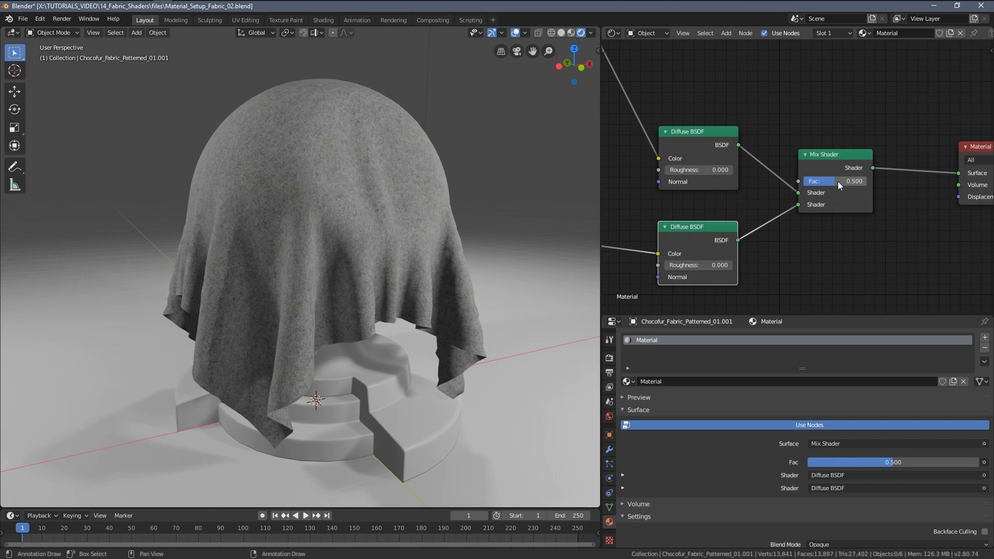
Add a Layer Weight node above the shaders and connect its Facing output to the Mix Shader's Fac
scroll(734, 198, "down", 6)
middle_click_drag(734, 198, 803, 178)
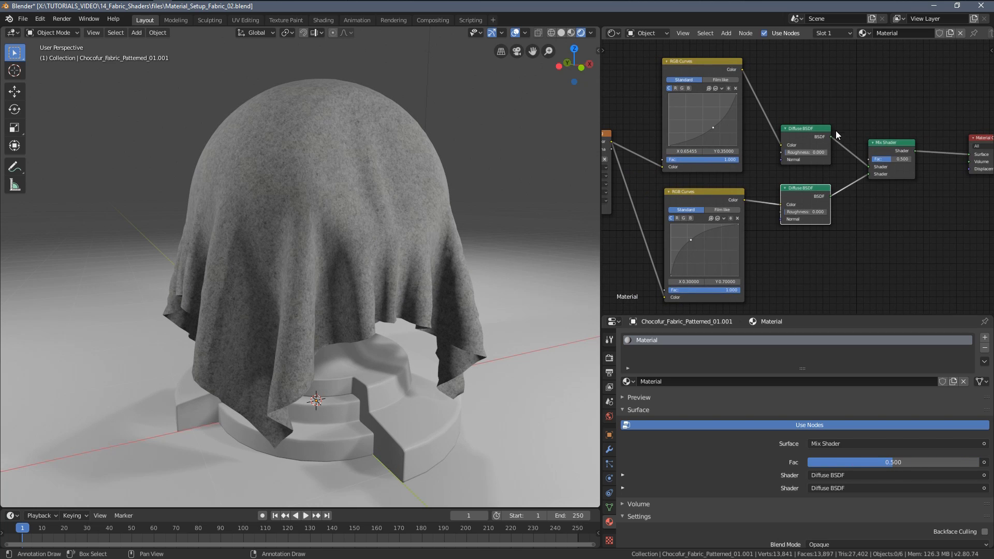
scroll(815, 213, "up", 3)
key("shift+a")
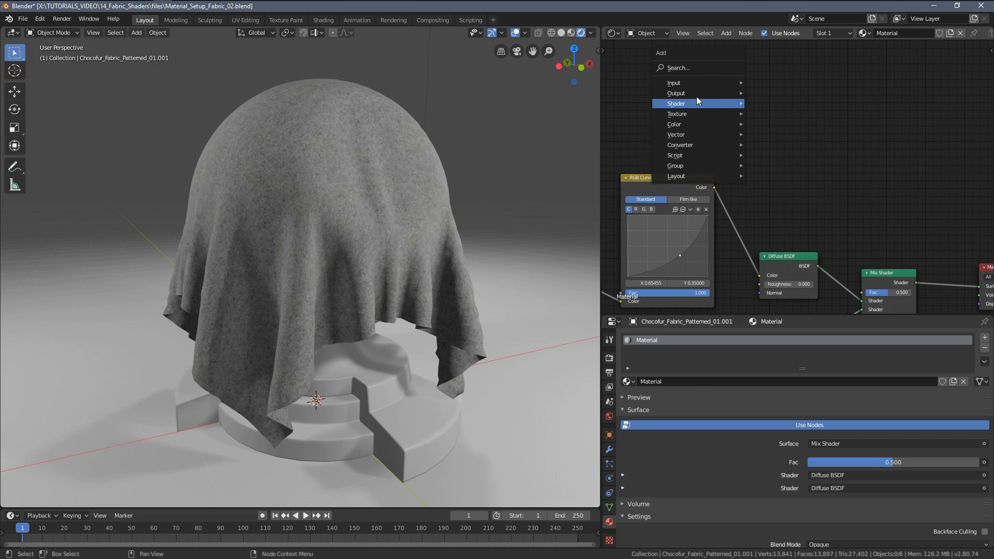
mouse_move(696, 86)
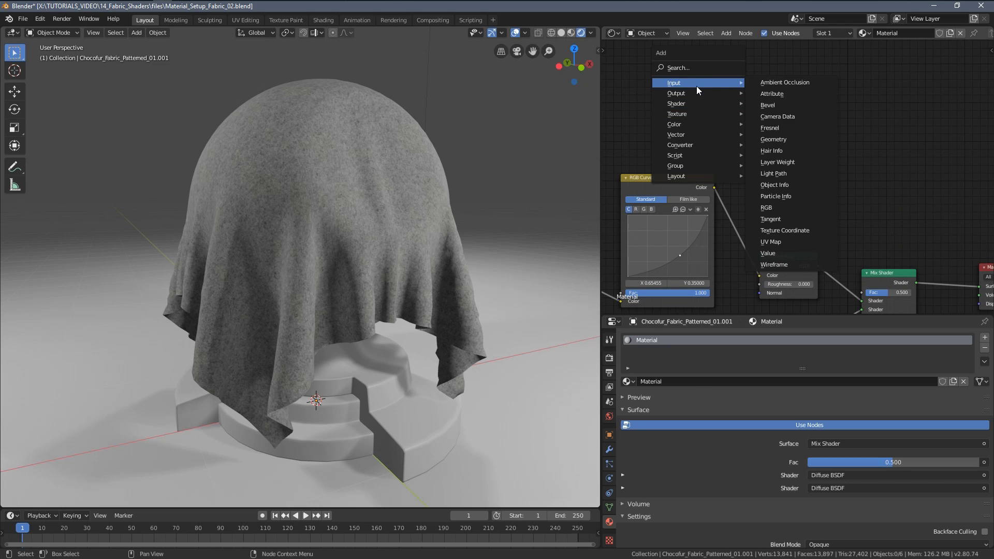
left_click(794, 163)
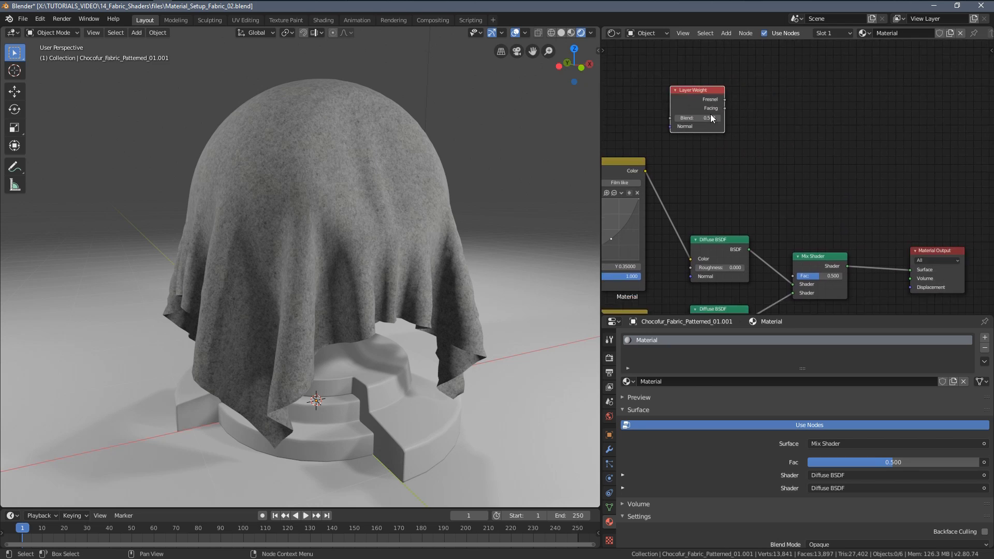
left_click_drag(700, 87, 704, 89)
middle_click_drag(731, 118, 690, 79)
scroll(689, 79, "up", 1)
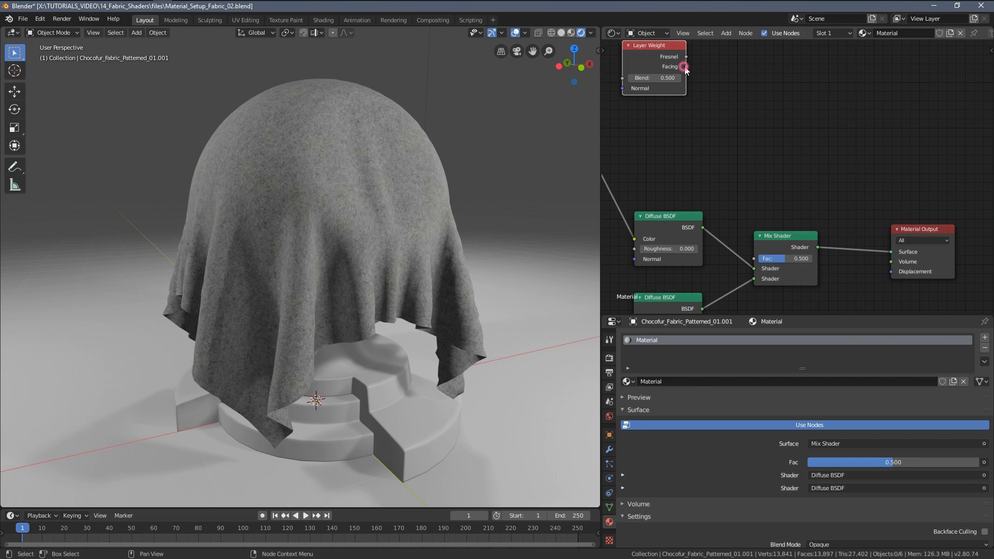
mouse_move(684, 67)
left_mouse_down()
mouse_move(771, 210)
mouse_move(752, 255)
left_mouse_up()
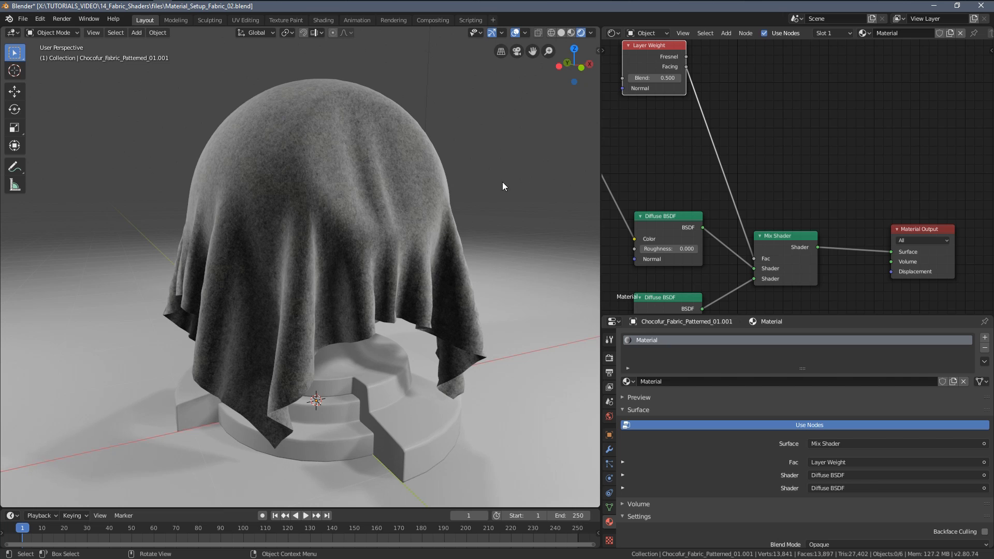
Soften the lower RGB curve by moving its control point to X 0.36364, Y 0.60625
scroll(696, 209, "down", 4)
middle_click_drag(696, 210, 848, 130)
left_click_drag(713, 245, 718, 250)
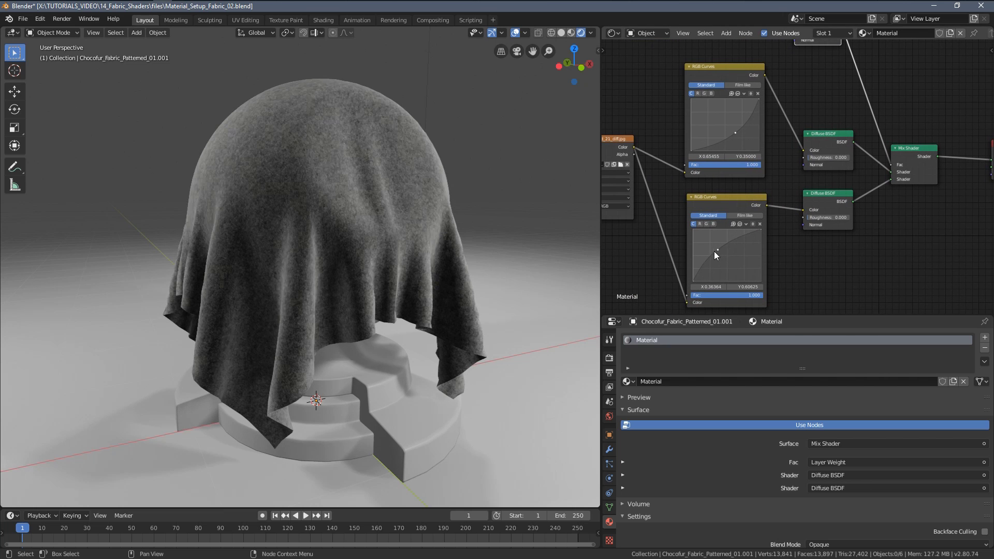
middle_click_drag(436, 253, 391, 249)
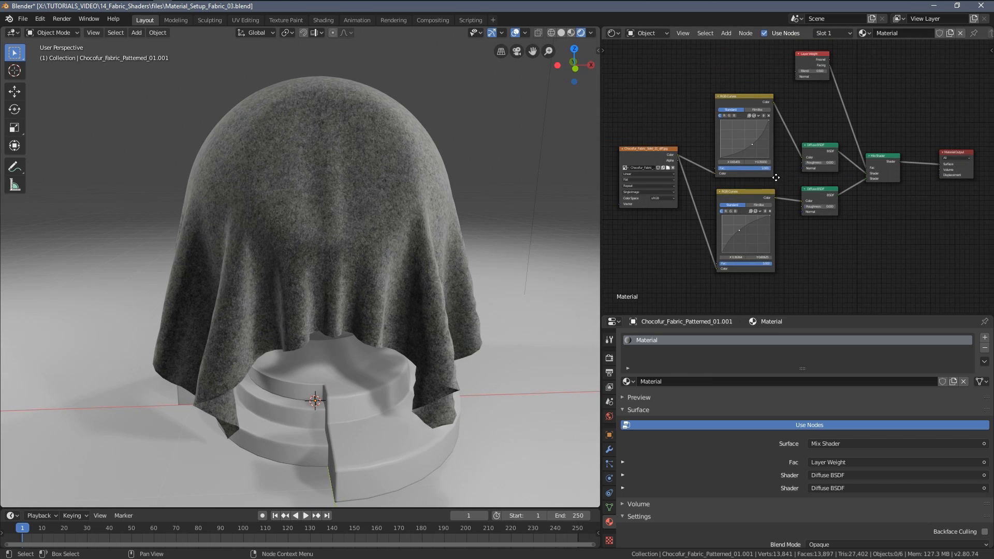
Move the Layer Weight node farther away and insert an RGB Curves node between its Facing output and the Mix Shader's Fac
middle_click_drag(776, 177, 748, 221)
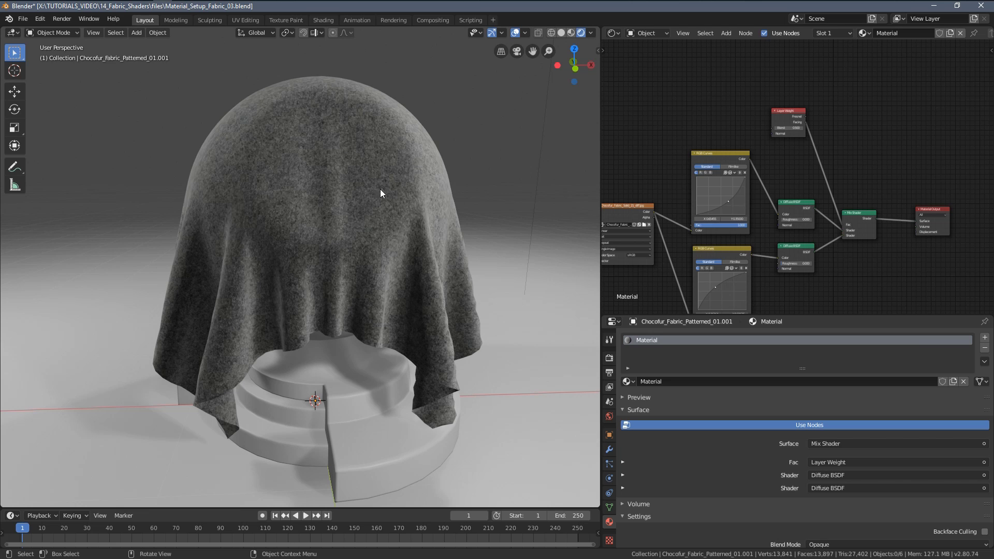
middle_click_drag(372, 192, 425, 195)
middle_click_drag(799, 120, 723, 160)
scroll(722, 160, "up", 2)
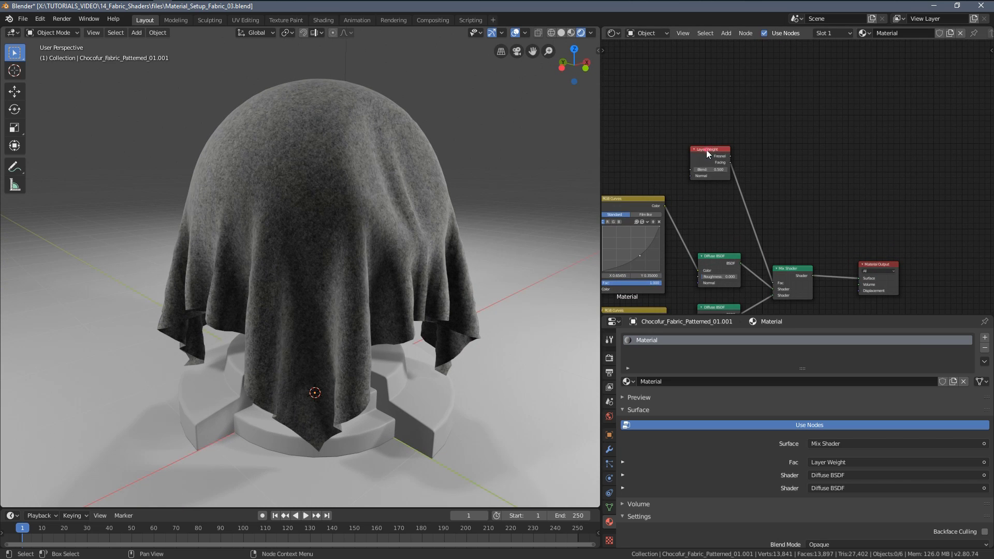
left_click_drag(708, 153, 691, 122)
key("shift+a")
mouse_move(762, 184)
left_click(845, 251)
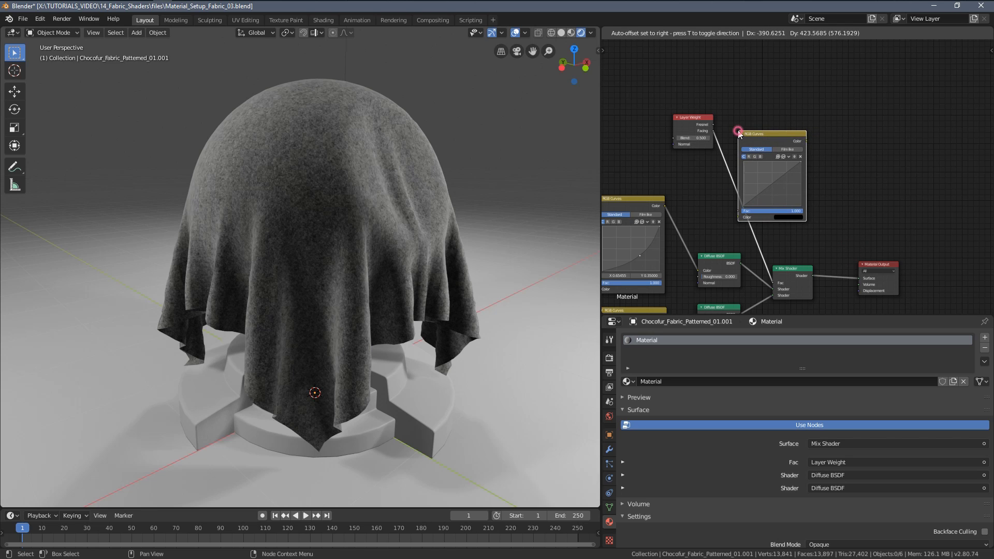
left_click(738, 131)
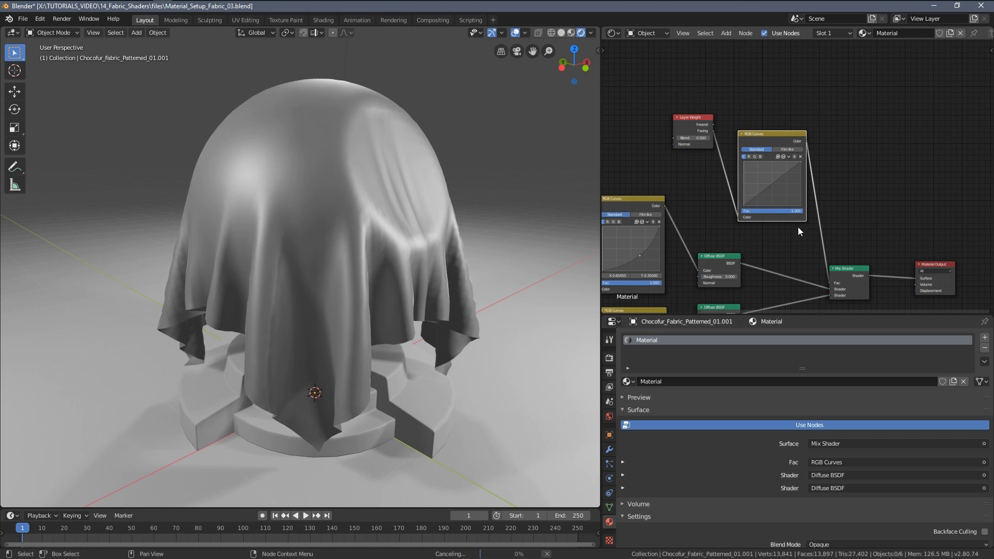
Spread out the Layer Weight and new RGB Curves nodes, and bend the new curve down to X 0.69091, Y 0.32500
scroll(781, 195, "up", 2)
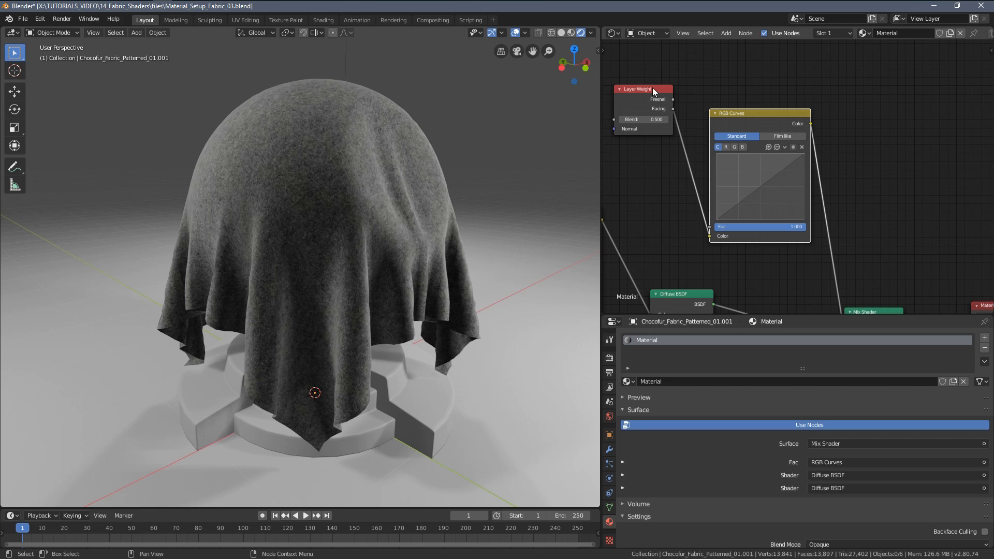
left_click_drag(653, 90, 613, 81)
left_click_drag(744, 113, 724, 100)
scroll(753, 181, "up", 4)
middle_click_drag(752, 180, 808, 171)
scroll(766, 161, "up", 3)
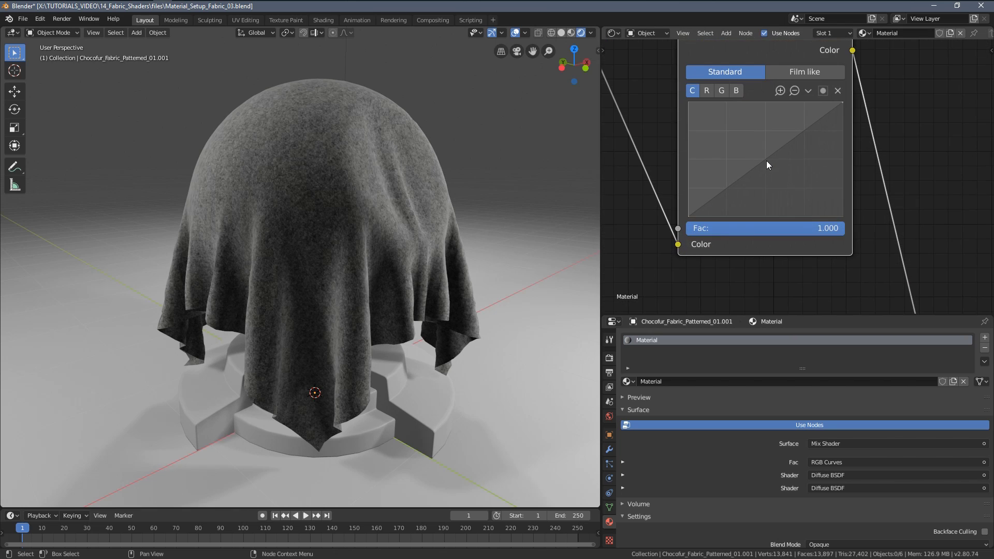
left_click_drag(767, 162, 796, 180)
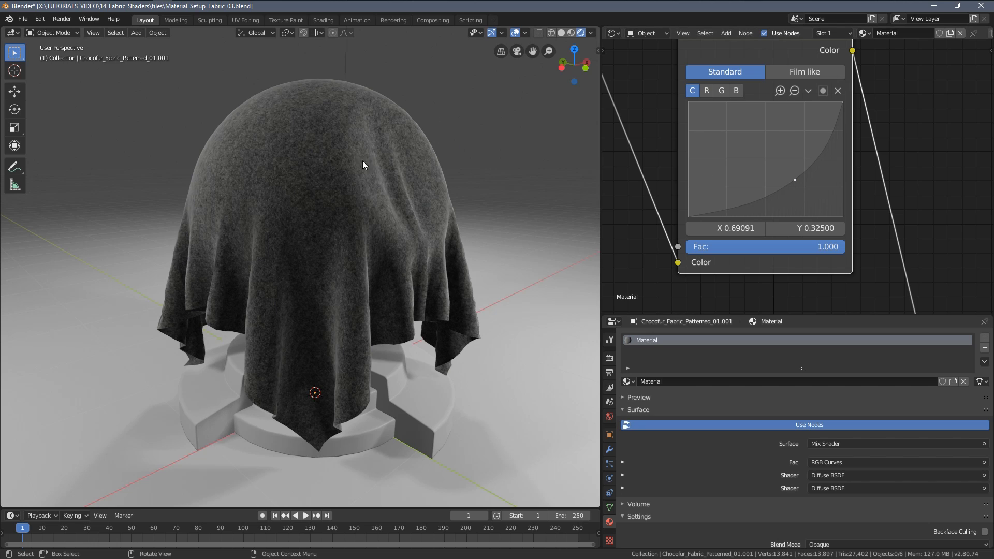
Shape the Layer Weight curve into a wave with a raised left end, extra points and its rightmost inner point at X 0.76364, Y 0.34375
mouse_move(691, 214)
left_mouse_down()
mouse_move(705, 176)
mouse_move(724, 166)
mouse_move(733, 128)
mouse_move(758, 149)
mouse_move(743, 193)
mouse_move(781, 166)
mouse_move(778, 147)
mouse_move(806, 178)
left_mouse_up()
mouse_move(417, 217)
middle_mouse_down()
mouse_move(368, 217)
mouse_move(295, 191)
mouse_move(391, 195)
mouse_move(456, 213)
mouse_move(418, 224)
middle_mouse_up()
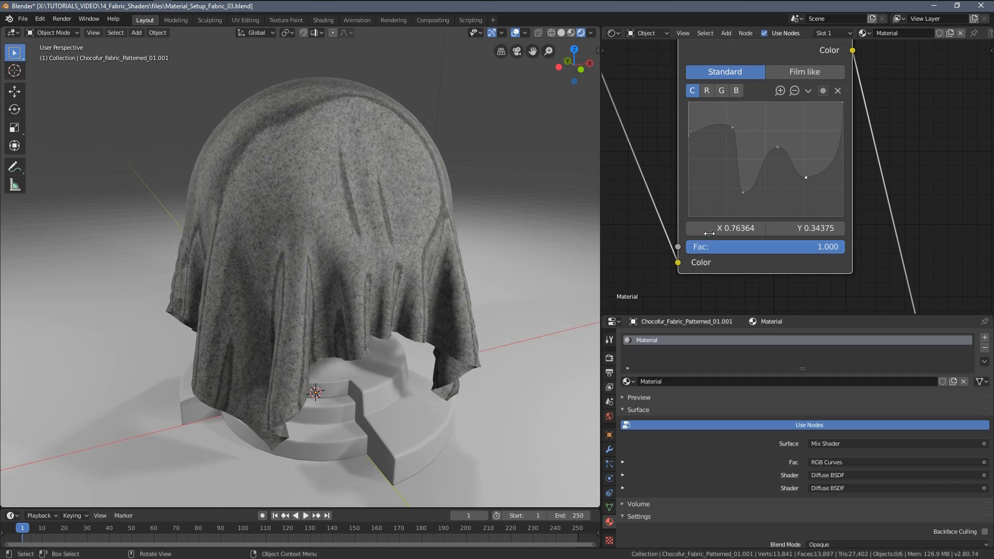
scroll(673, 170, "down", 5)
scroll(796, 204, "up", 6)
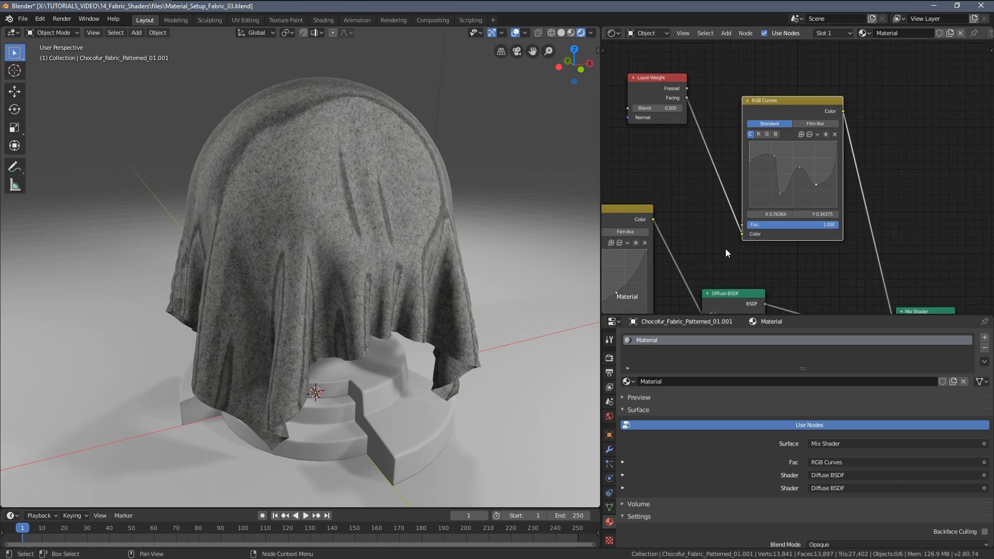
Delete the two middle control points, the valley and the second peak, from the Layer Weight curve
left_click(768, 205)
left_click(862, 103)
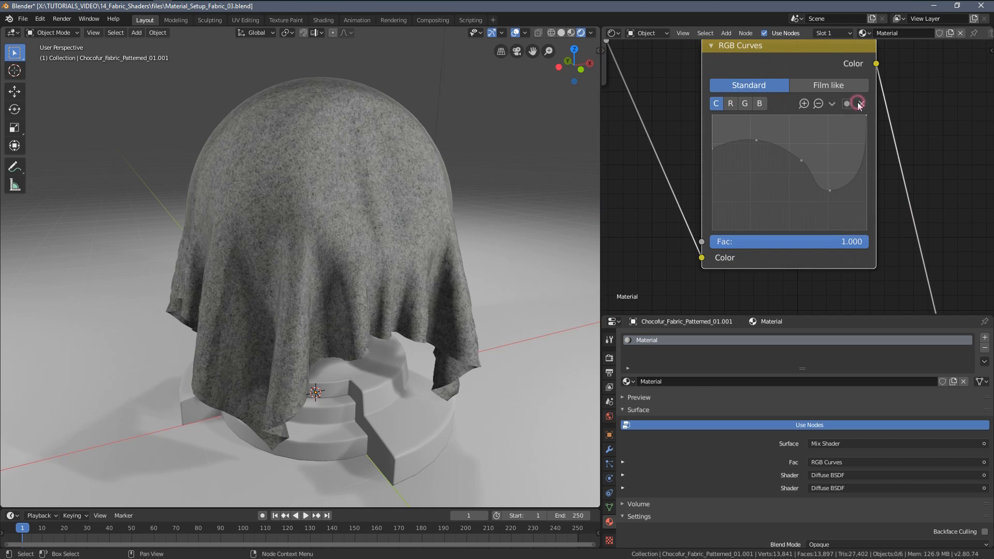
left_click(802, 161)
left_click(862, 104)
Flatten the Layer Weight curve by lowering its left end and left inner point, and move the right inner point to X 0.78182, Y 0.18125
left_click_drag(757, 140, 755, 207)
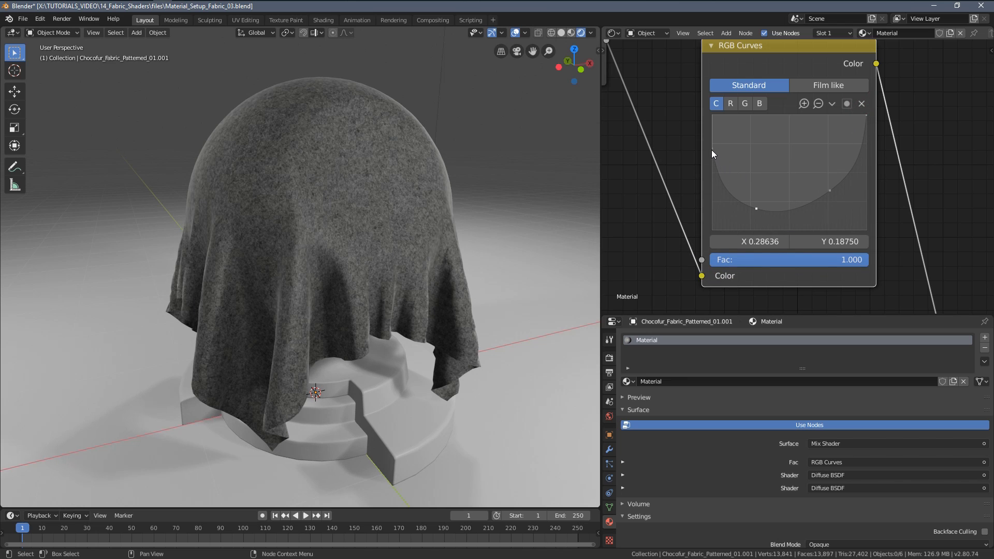
left_click_drag(711, 150, 764, 219)
left_click_drag(830, 190, 830, 221)
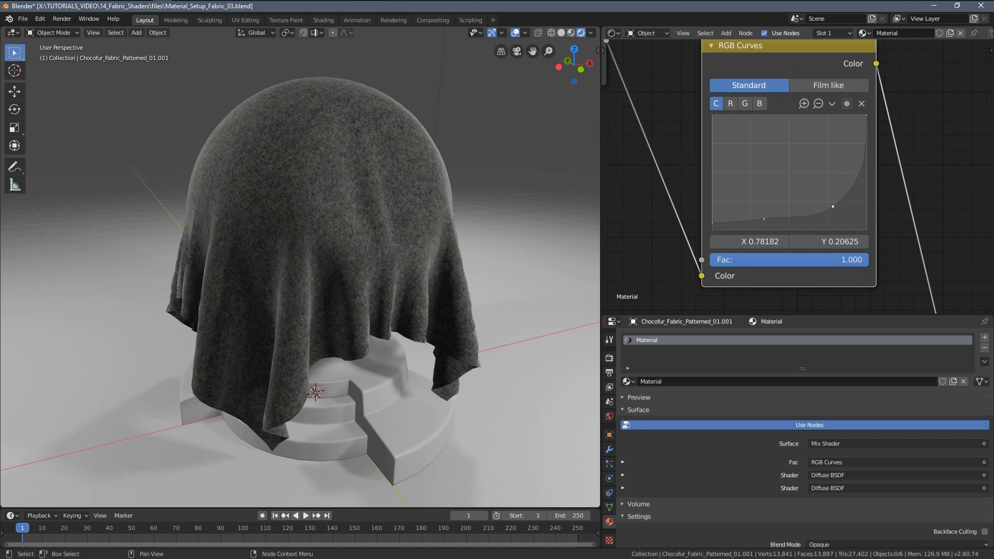
scroll(831, 222, "up", 1)
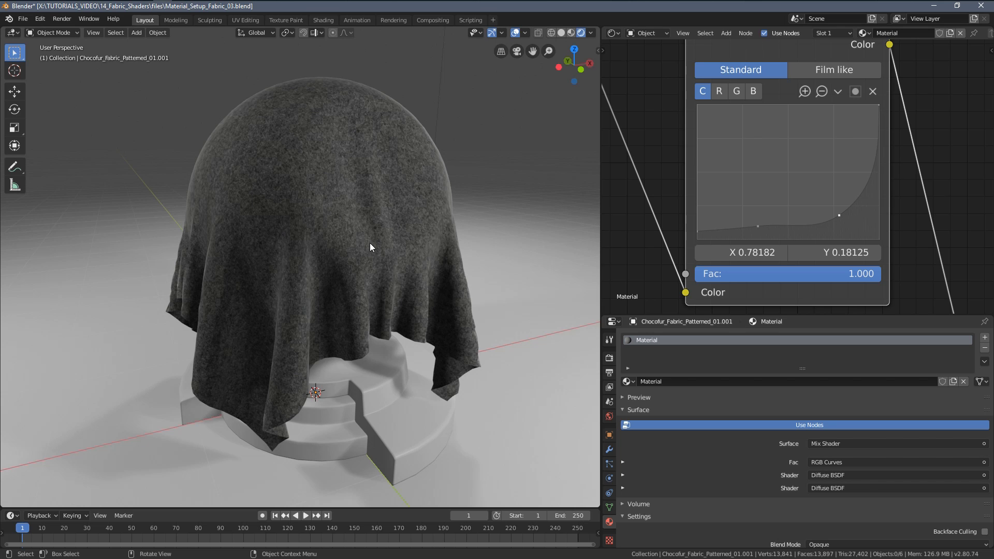
mouse_move(368, 243)
middle_mouse_down()
mouse_move(299, 237)
mouse_move(366, 241)
middle_mouse_up()
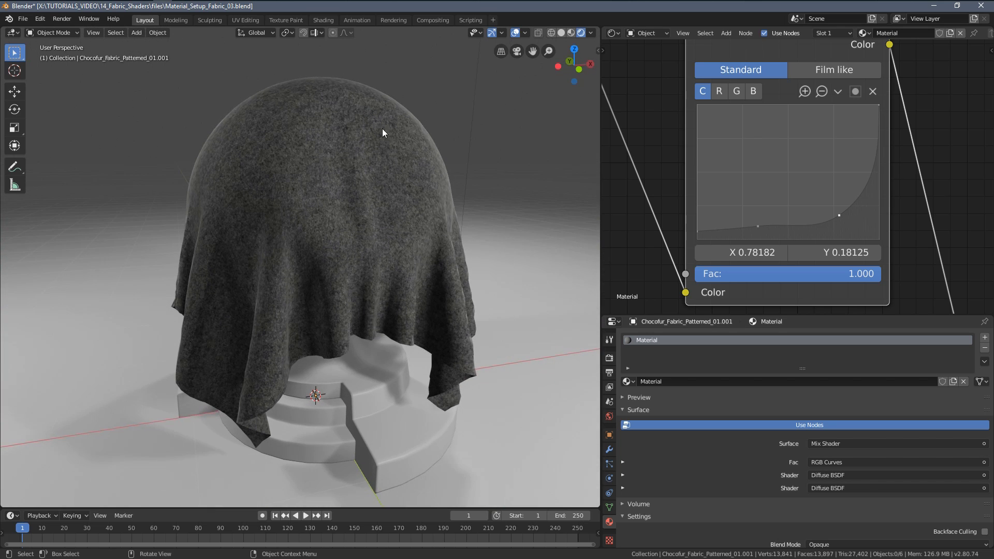
Fine-tune the Layer Weight curve's inner points to X 0.33636, Y 0.08125 and X 0.72273, Y 0.28750
left_click_drag(758, 226, 758, 228)
middle_click_drag(389, 157, 374, 136)
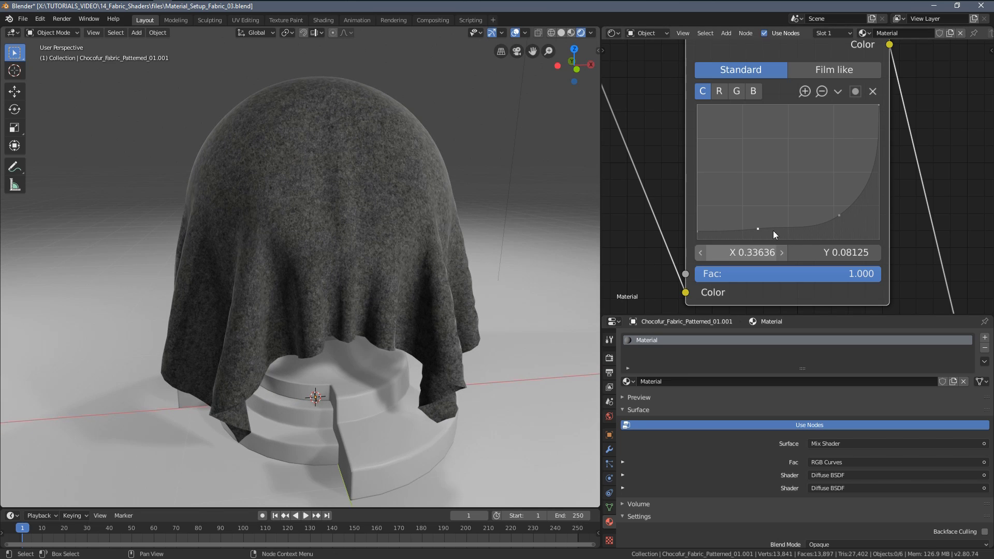
left_click_drag(838, 216, 831, 209)
middle_click_drag(510, 240, 696, 241)
left_click_drag(833, 209, 825, 200)
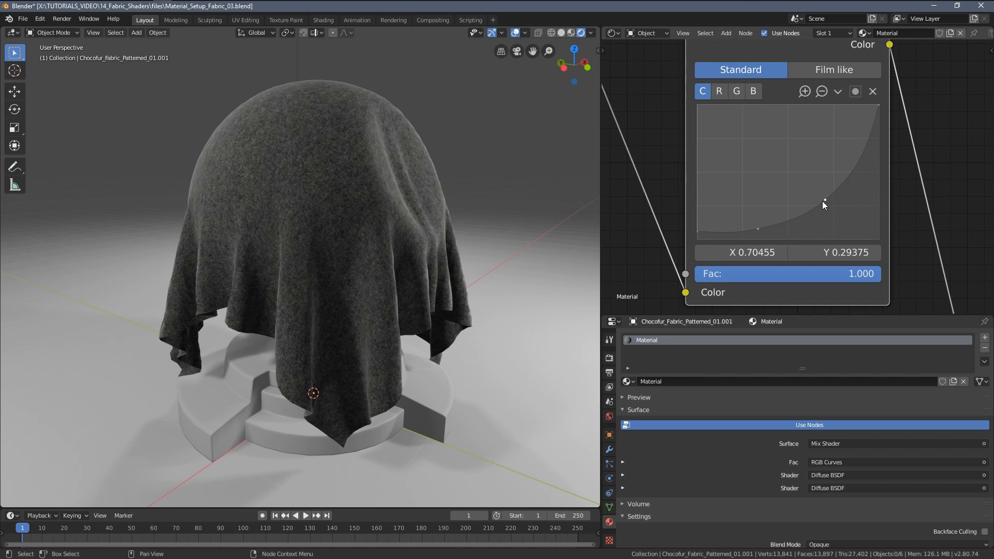
mouse_move(823, 201)
left_mouse_down()
mouse_move(822, 209)
mouse_move(828, 201)
left_mouse_up()
Move the control point of the first Diffuse BSDF's RGB curve to X 0.59091, Y 0.40000 and check the cloth from several angles
scroll(710, 249, "down", 10)
middle_click_drag(686, 274, 818, 86)
scroll(766, 190, "up", 7)
middle_click_drag(750, 228, 794, 294)
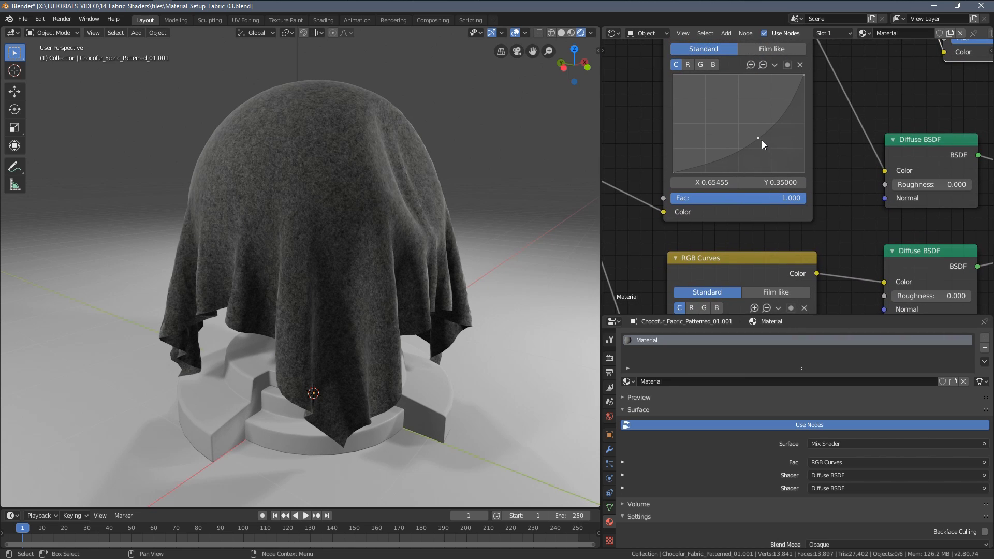
left_click_drag(759, 139, 751, 133)
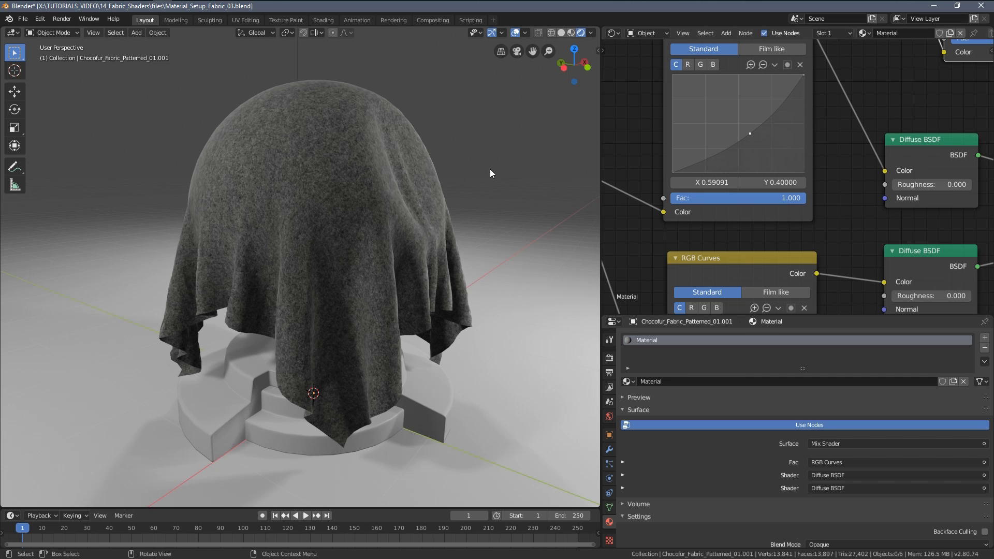
middle_click_drag(489, 170, 428, 169)
scroll(375, 160, "down", 5)
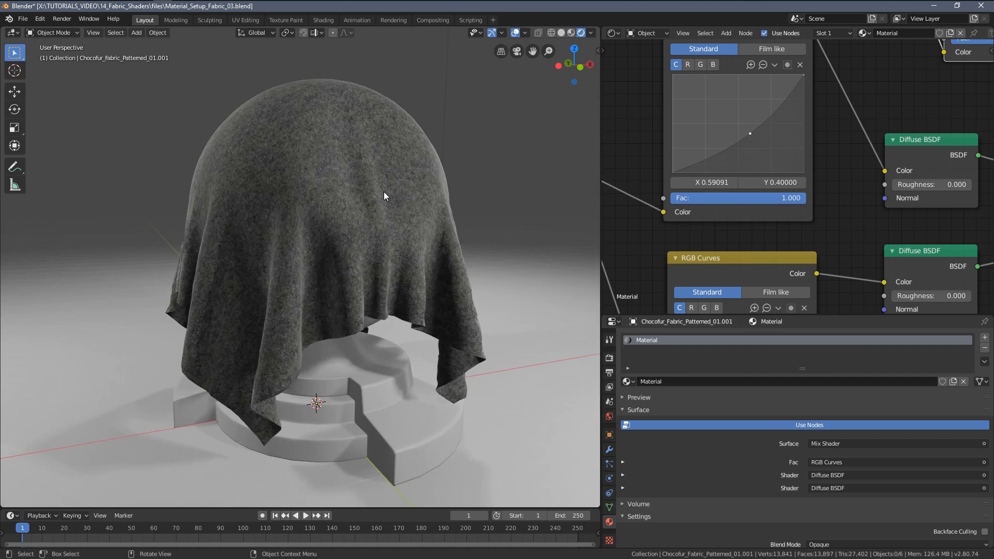
mouse_move(384, 196)
middle_mouse_down()
mouse_move(419, 204)
mouse_move(413, 212)
mouse_move(378, 188)
middle_mouse_up()
scroll(392, 203, "up", 2)
scroll(880, 134, "down", 3)
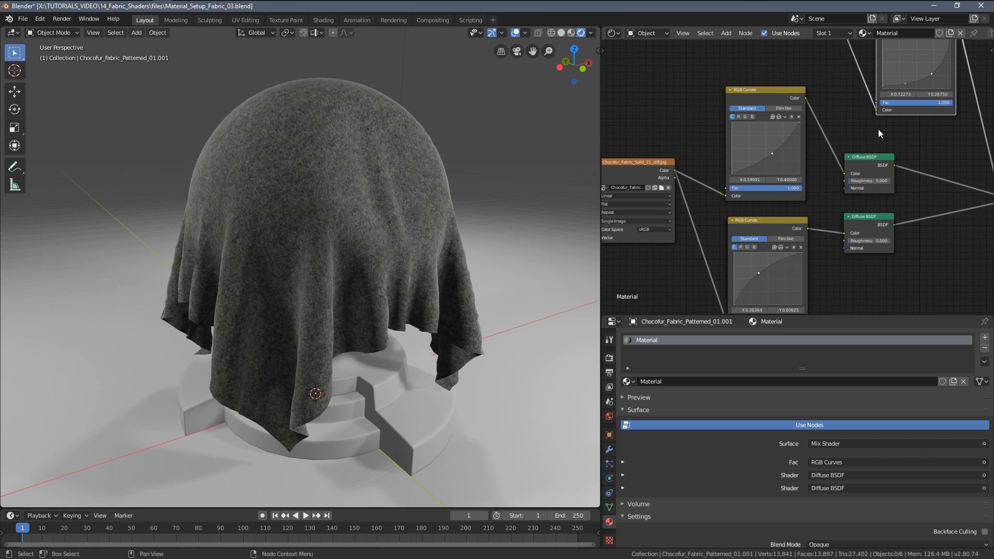
Add a Bump node and place it between the image texture and the two Diffuse BSDF nodes
middle_click_drag(879, 130, 873, 126)
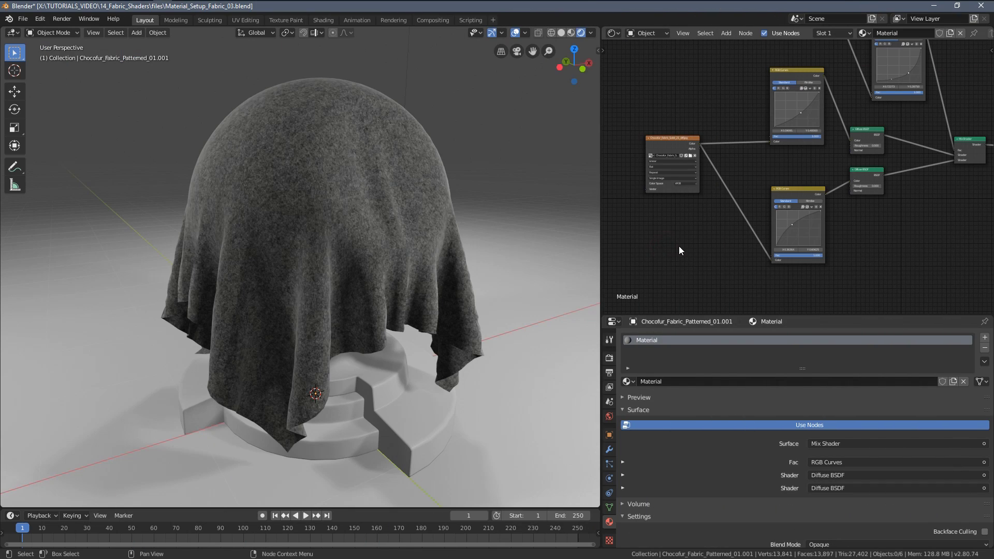
mouse_move(679, 246)
middle_mouse_down()
mouse_move(706, 235)
mouse_move(676, 231)
middle_mouse_up()
key("shift+a")
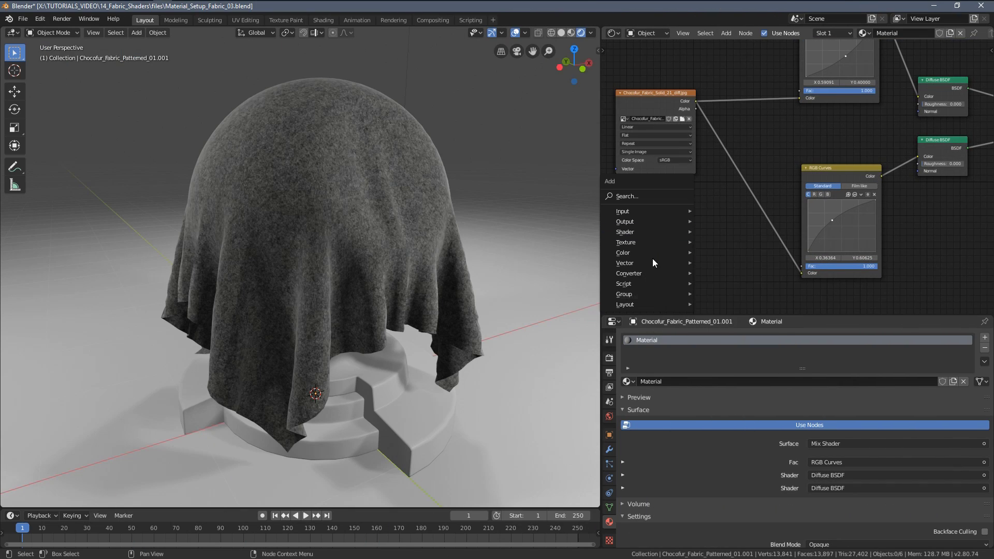
mouse_move(638, 263)
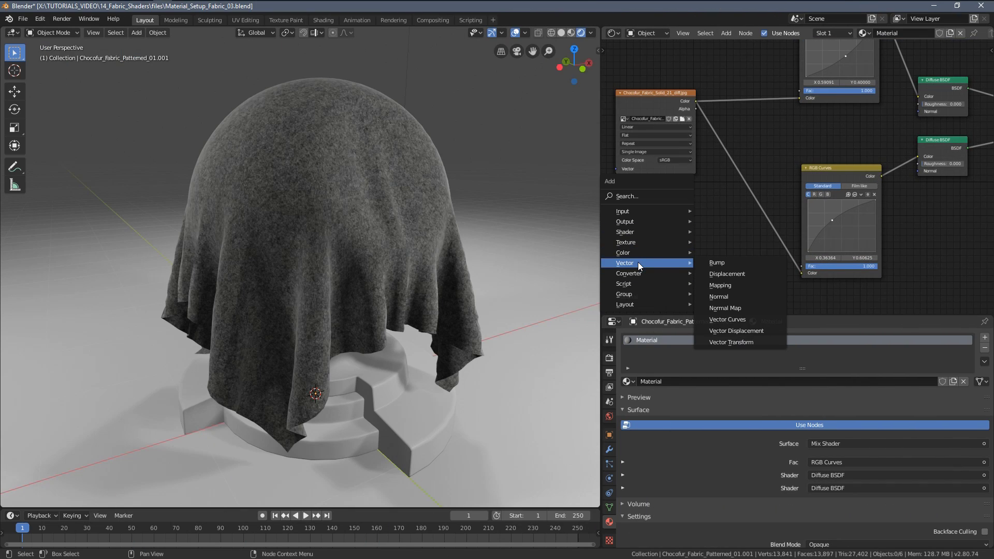
left_click(717, 263)
left_click(717, 231)
scroll(698, 239, "up", 1)
scroll(698, 240, "up", 1)
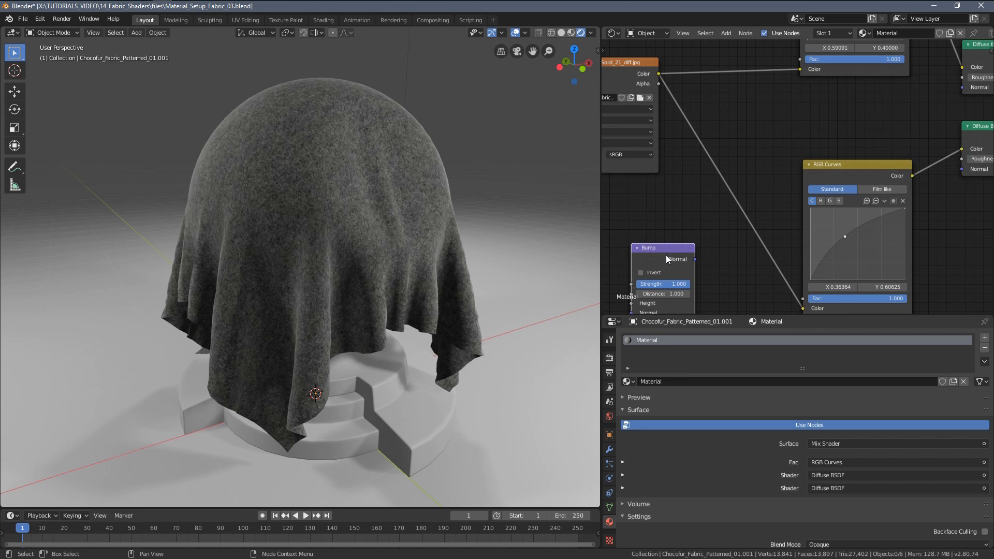
left_click_drag(666, 254, 778, 109)
Connect the Bump node's Normal output to the Normal inputs of both Diffuse BSDF nodes
middle_click_drag(793, 158, 681, 215)
scroll(668, 196, "up", 4)
left_click_drag(656, 170, 869, 246)
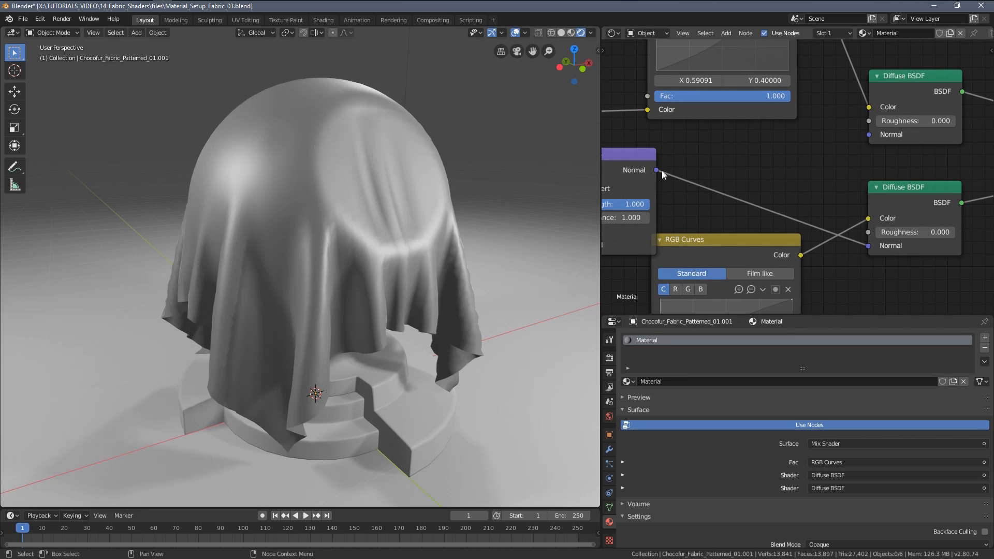
left_click_drag(656, 170, 799, 146)
left_click_drag(890, 190, 889, 191)
left_click(897, 78)
scroll(902, 174, "down", 8)
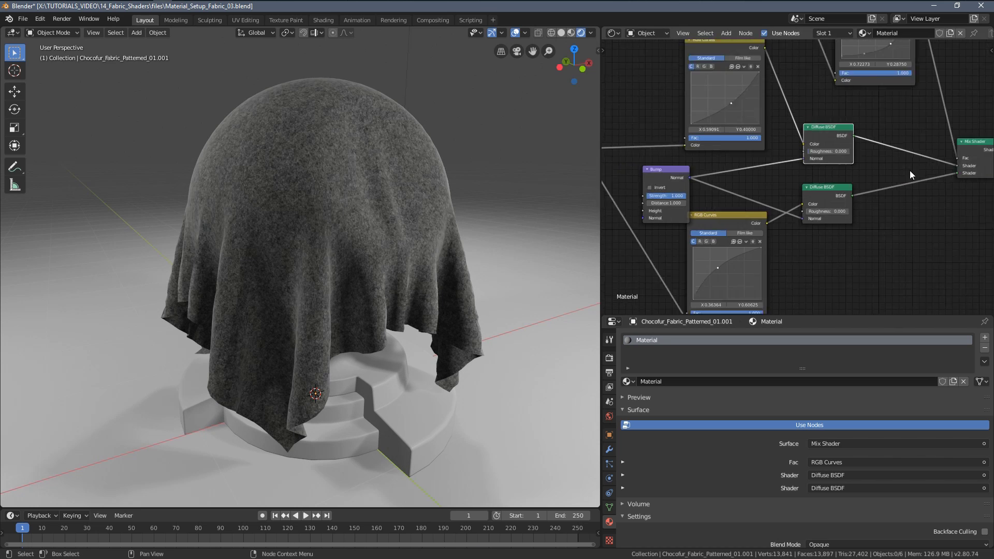
Connect the image texture's Color output to the Bump node's Height input
scroll(911, 176, "up", 5)
middle_click_drag(981, 189, 894, 191)
scroll(894, 191, "up", 4)
middle_click_drag(957, 163, 817, 156)
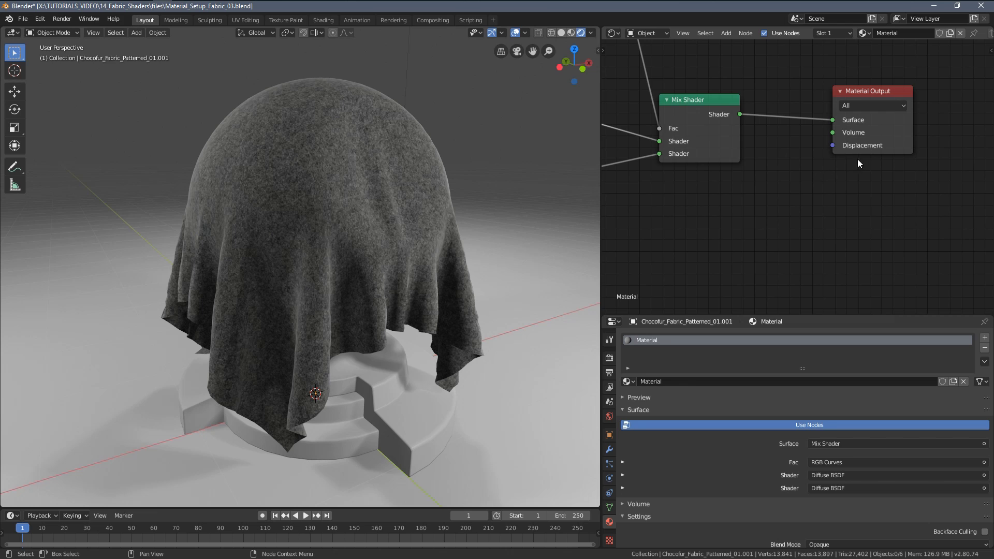
scroll(792, 176, "down", 6)
middle_click_drag(616, 185, 903, 187)
middle_click_drag(808, 178, 909, 191)
scroll(828, 215, "up", 3)
middle_click_drag(836, 222, 915, 226)
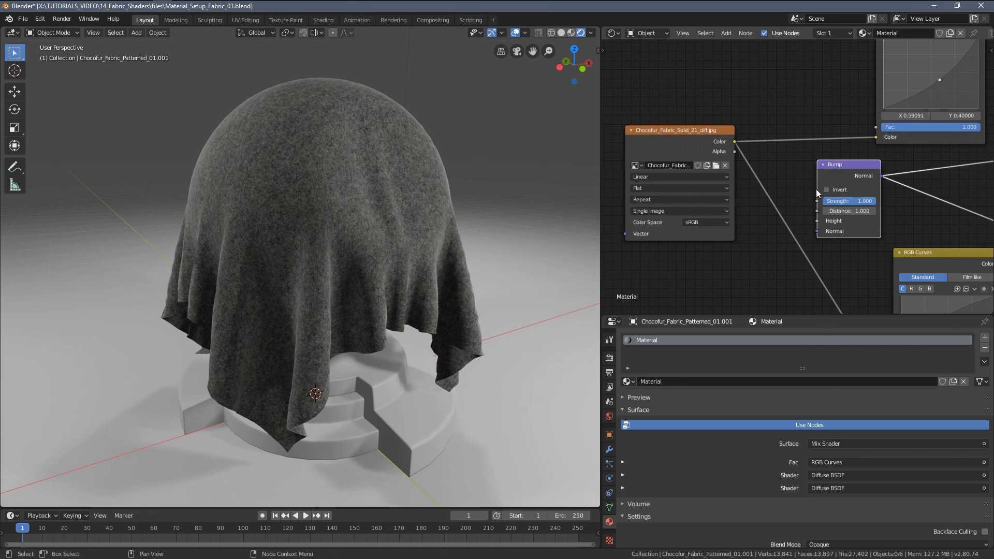
scroll(818, 188, "up", 2)
left_click_drag(717, 124, 830, 233)
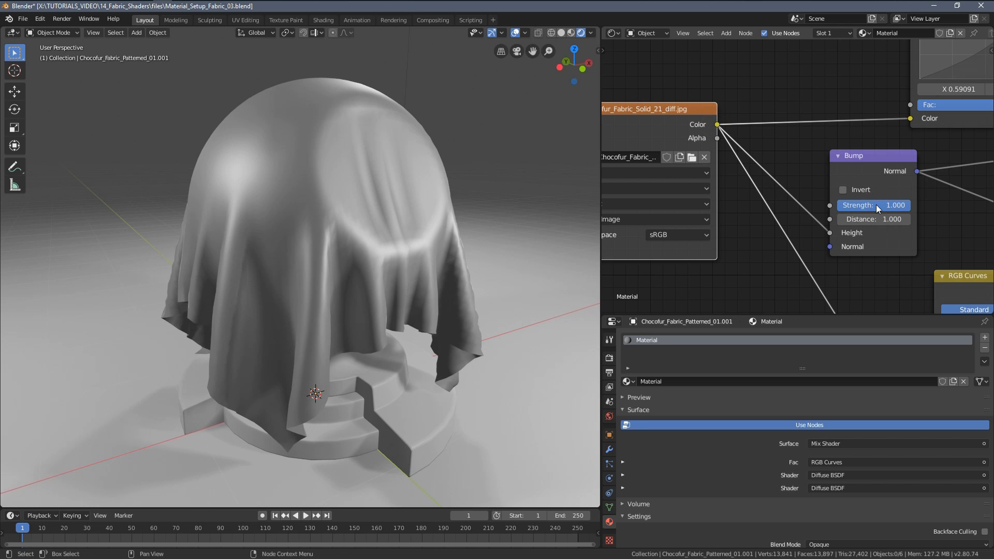
Set the Bump node's Strength to 0.2 and Distance to 0.1, and check the cloth's surface
left_click(876, 204)
type(".2")
key("Return")
left_click(877, 218)
type(".1")
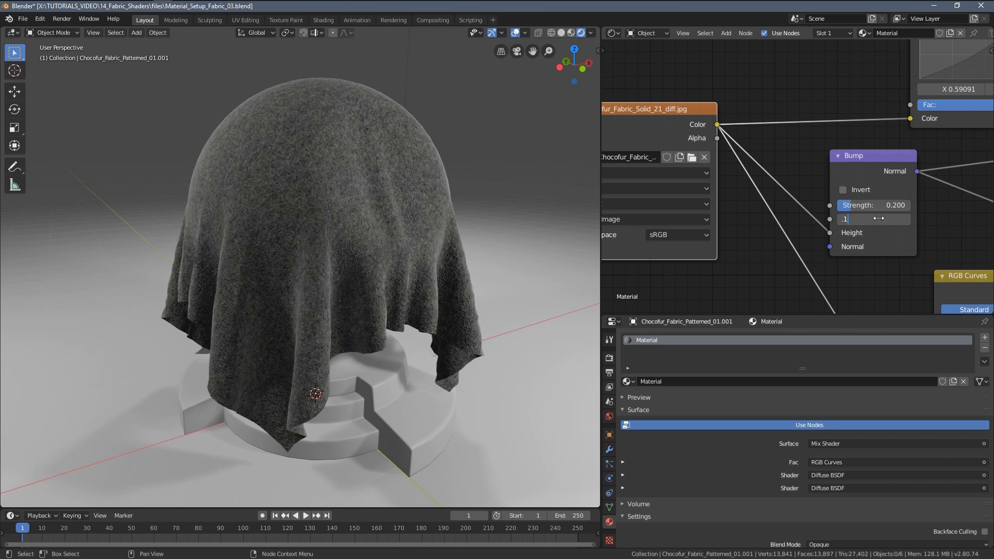
middle_click_drag(458, 182, 424, 181)
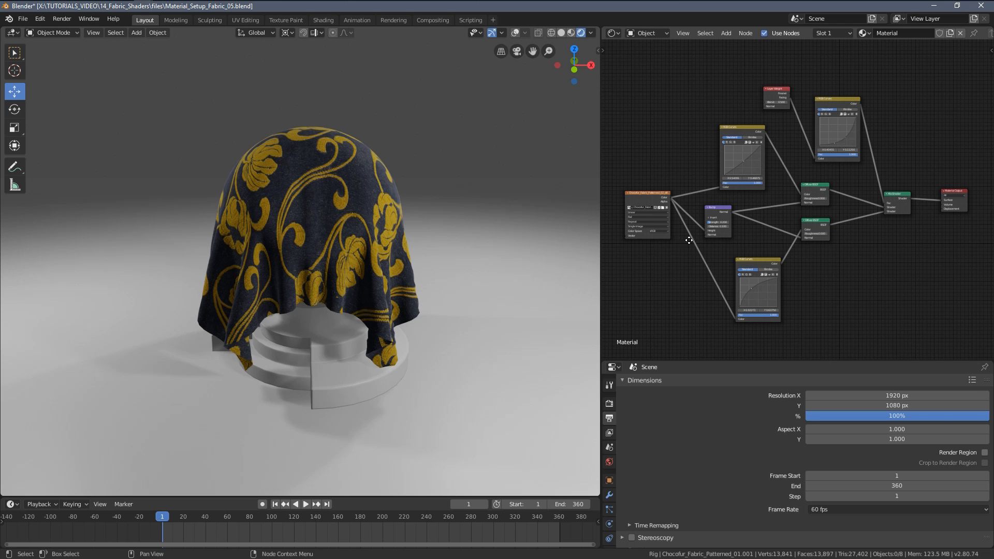
Examine the image texture node of the patterned fabric and inspect the cloth's pattern and surface from several angles
middle_click_drag(699, 241, 776, 250)
scroll(669, 263, "up", 4)
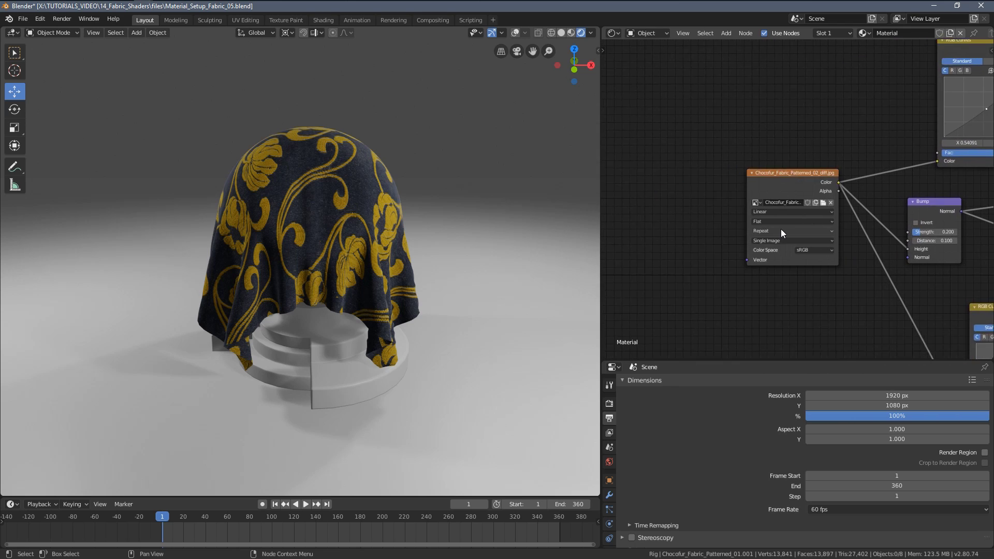
scroll(781, 228, "up", 3)
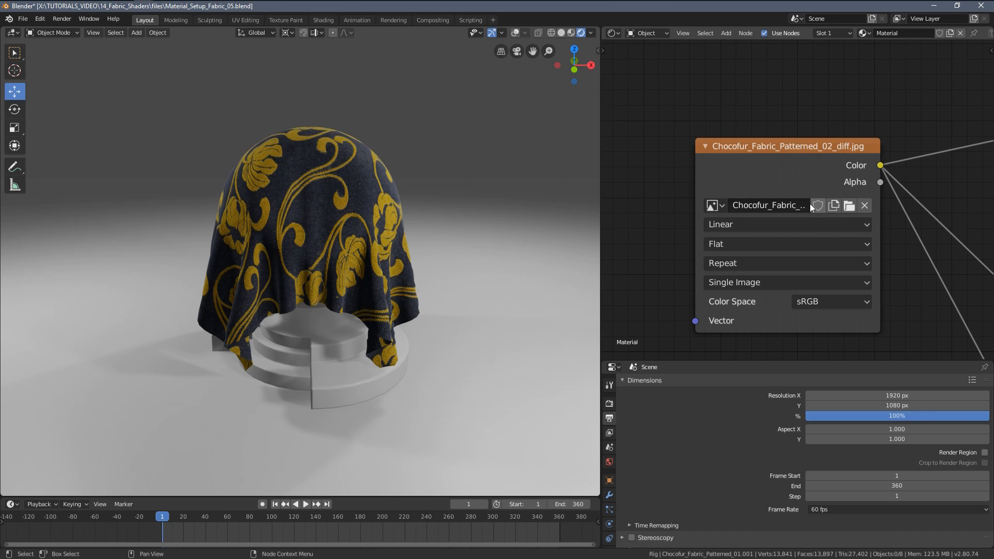
scroll(810, 206, "down", 7)
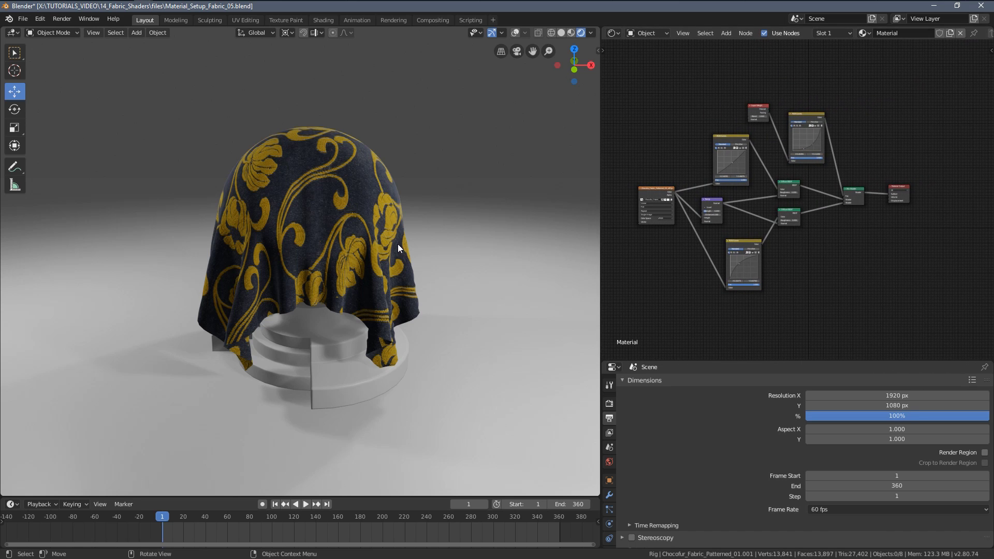
middle_click_drag(360, 236, 459, 234)
middle_click_drag(267, 225, 395, 229, "shift")
scroll(383, 207, "up", 3)
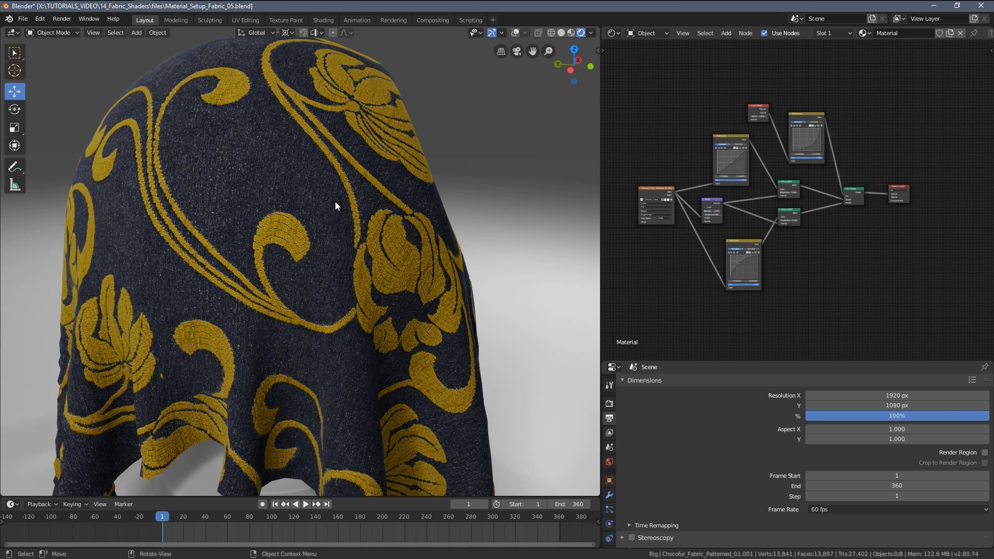
scroll(266, 281, "down", 5)
middle_click_drag(398, 290, 293, 276)
scroll(294, 277, "up", 1)
scroll(357, 280, "up", 2)
middle_click_drag(355, 285, 344, 290)
scroll(343, 291, "down", 3)
scroll(841, 226, "down", 1)
Move the Material Output farther from the Mix Shader and add a Principled BSDF node below the Mix Shader
middle_click_drag(844, 225, 738, 211)
scroll(645, 148, "up", 2)
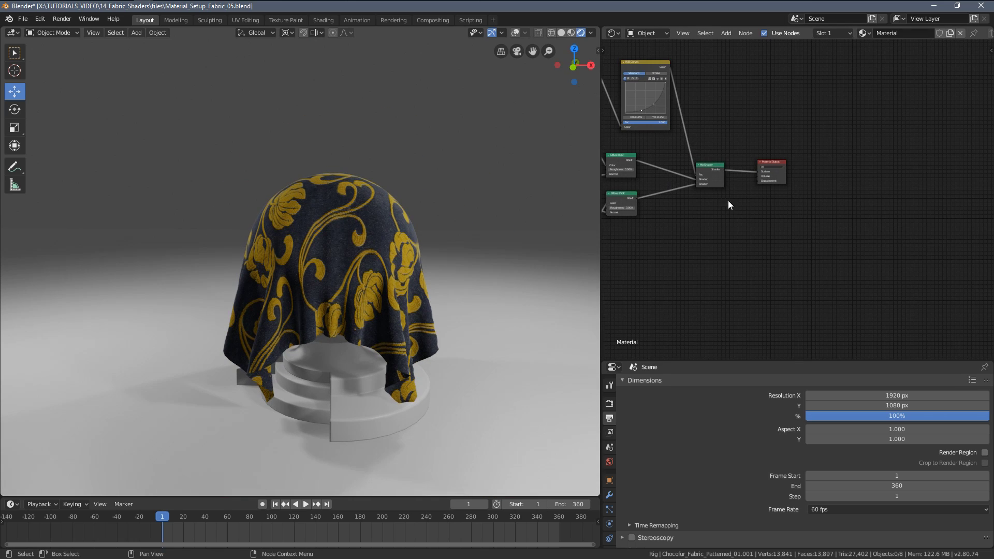
left_click_drag(766, 165, 800, 163)
middle_click_drag(759, 245, 776, 191)
scroll(775, 192, "up", 3)
key("shift+a")
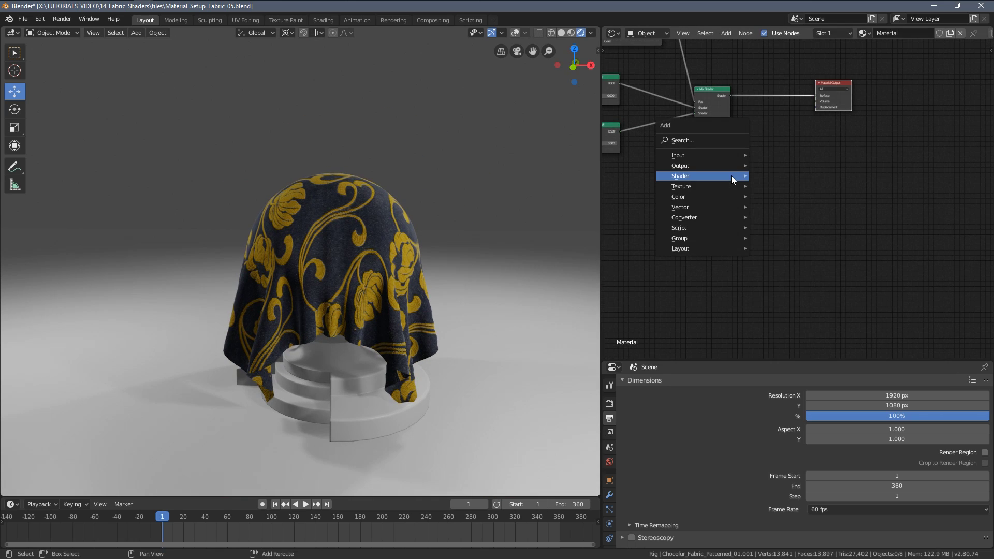
mouse_move(732, 175)
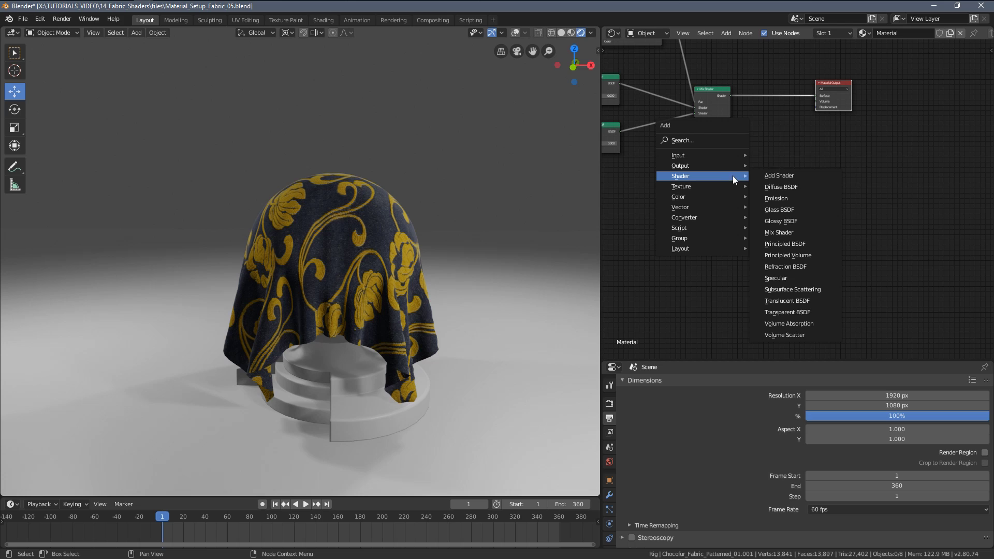
left_click(806, 243)
left_click(688, 138)
scroll(728, 214, "up", 4)
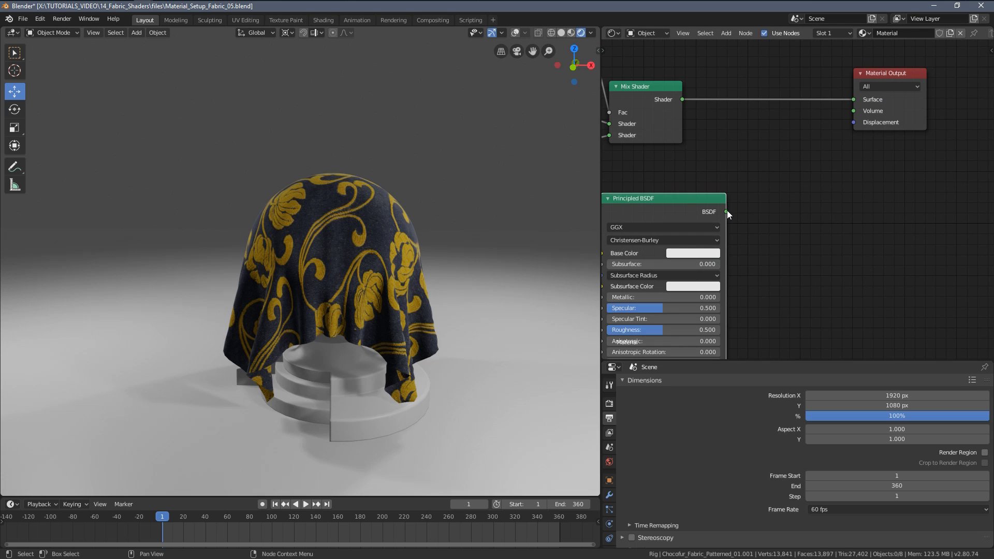
Connect the Principled BSDF to the Material Output's Surface and set its Metallic to 1.000
left_click_drag(727, 212, 857, 101)
middle_click_drag(823, 160, 950, 91)
scroll(797, 187, "up", 4)
left_click(747, 241)
left_click_drag(723, 238, 865, 238)
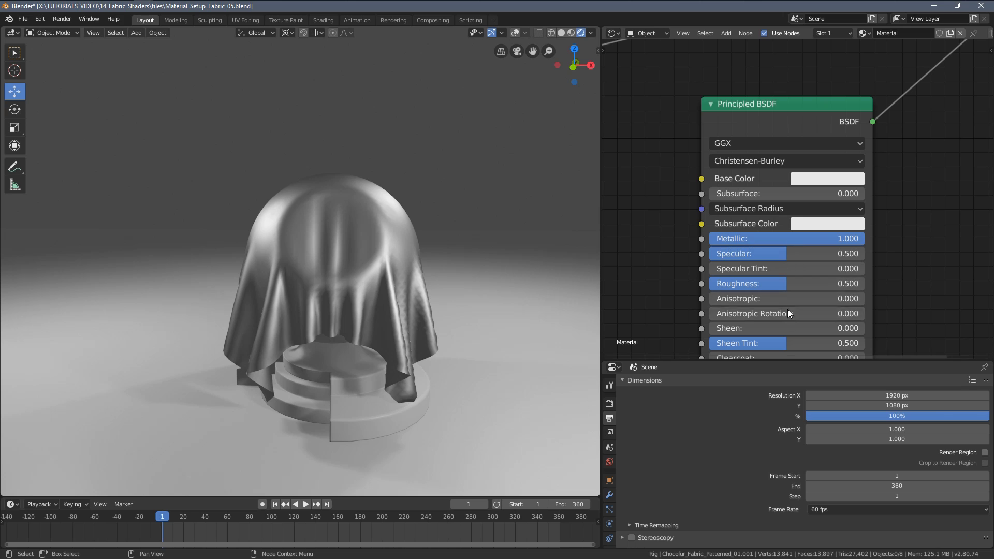
Set the Principled BSDF's Base Color to a golden yellow with saturation 0.673 and value 1.000, and check the cloth
left_click(815, 180)
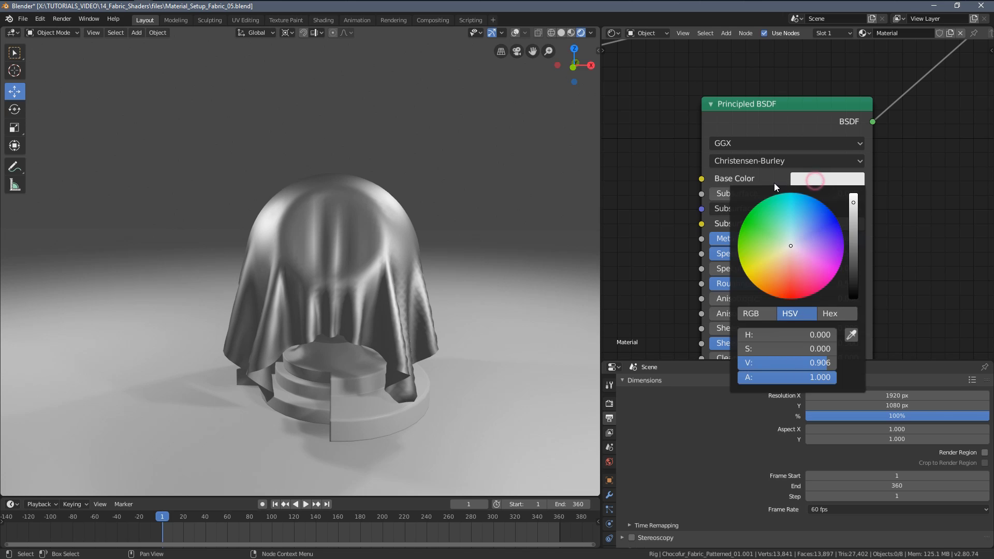
left_click_drag(789, 248, 768, 269)
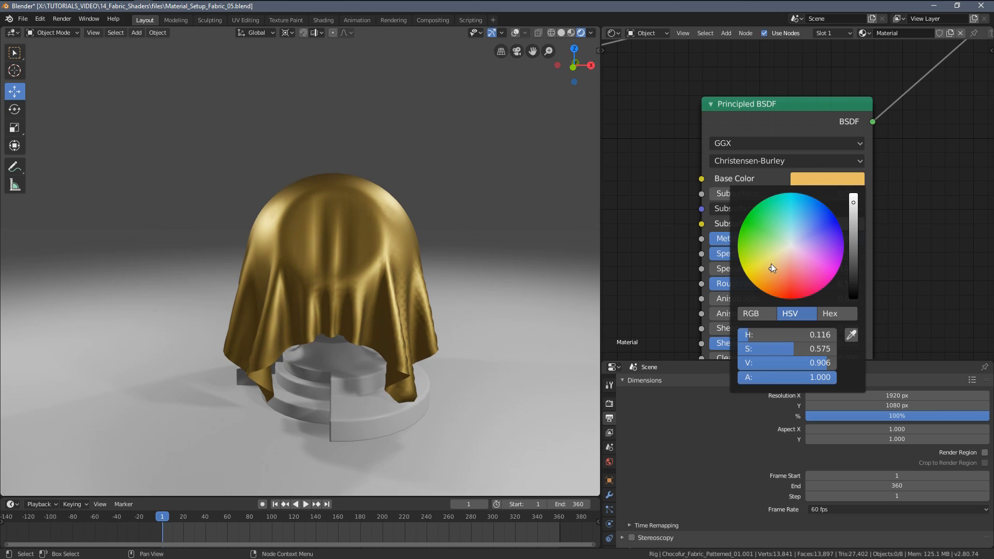
mouse_move(806, 368)
left_mouse_down()
mouse_move(837, 364)
mouse_move(810, 353)
left_mouse_up()
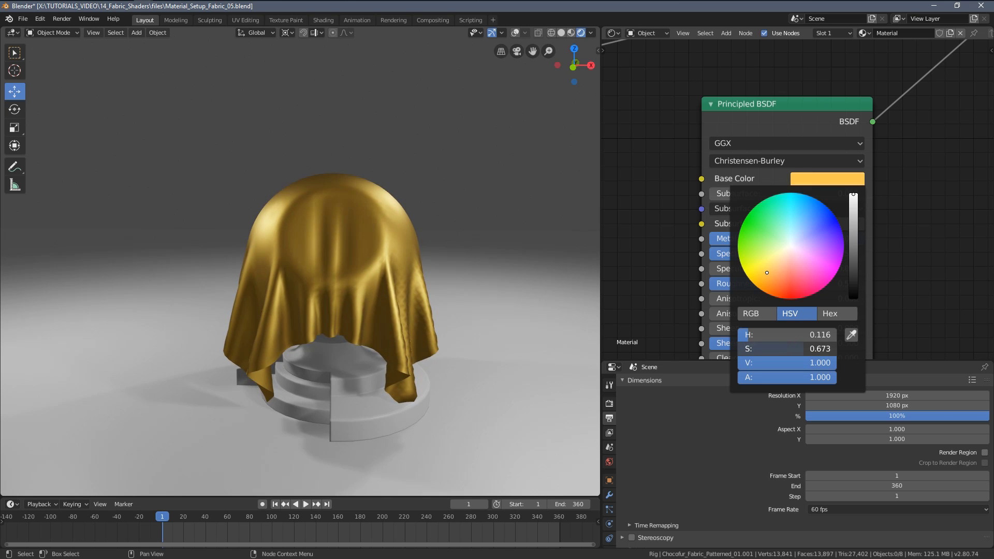
left_click(786, 335)
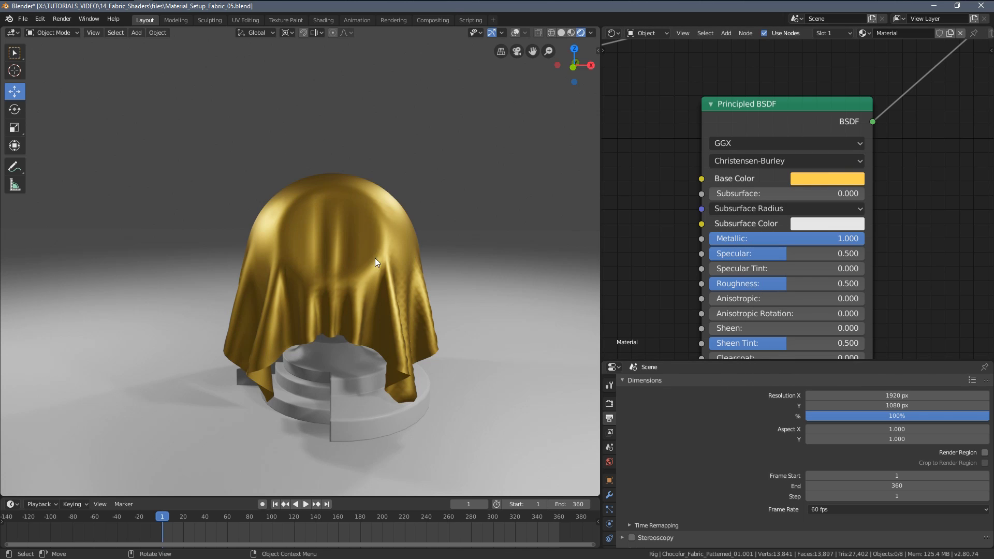
scroll(362, 260, "up", 3)
middle_click_drag(356, 261, 453, 269)
scroll(391, 259, "down", 3)
scroll(777, 229, "down", 5)
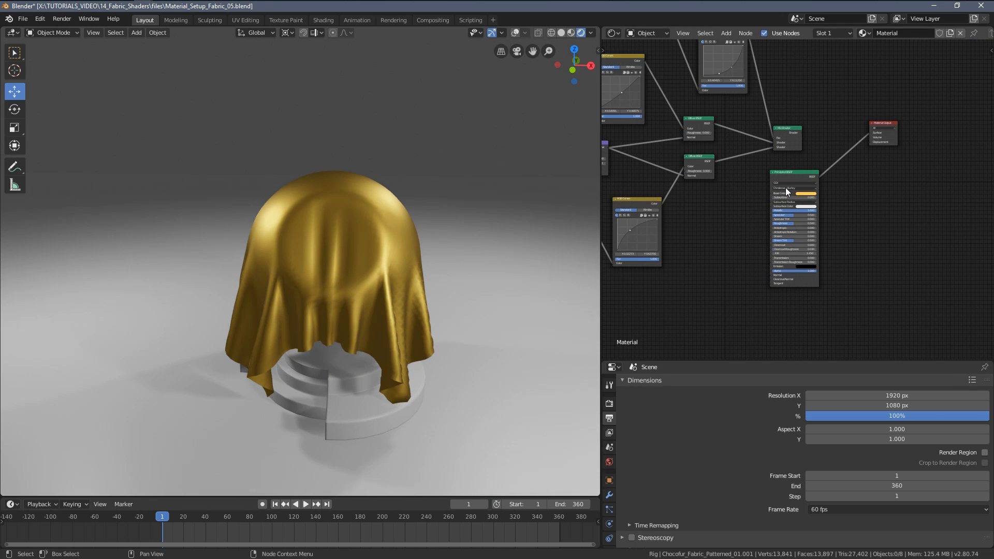
Move the Principled BSDF node below the RGB Curves node of the second Diffuse BSDF
left_click_drag(788, 177, 631, 290)
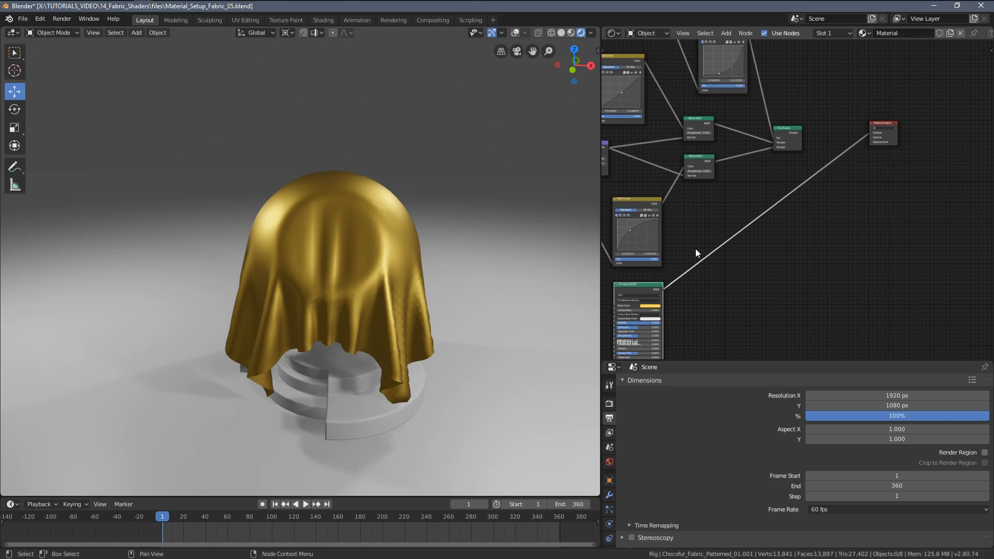
middle_click_drag(782, 169, 861, 179)
scroll(806, 193, "down", 4)
middle_click_drag(805, 193, 844, 233)
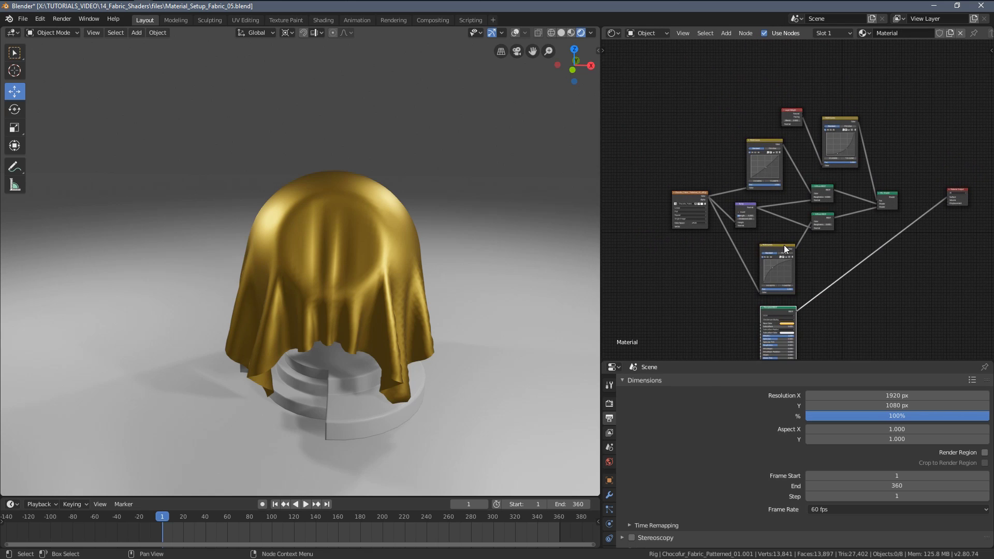
middle_click_drag(774, 316, 741, 232)
Duplicate the Mix Shader and insert the copy into the link between the Principled BSDF and the Material Output
middle_click_drag(835, 204, 766, 243)
scroll(766, 243, "up", 4)
scroll(818, 161, "up", 2)
middle_click_drag(785, 91, 759, 99)
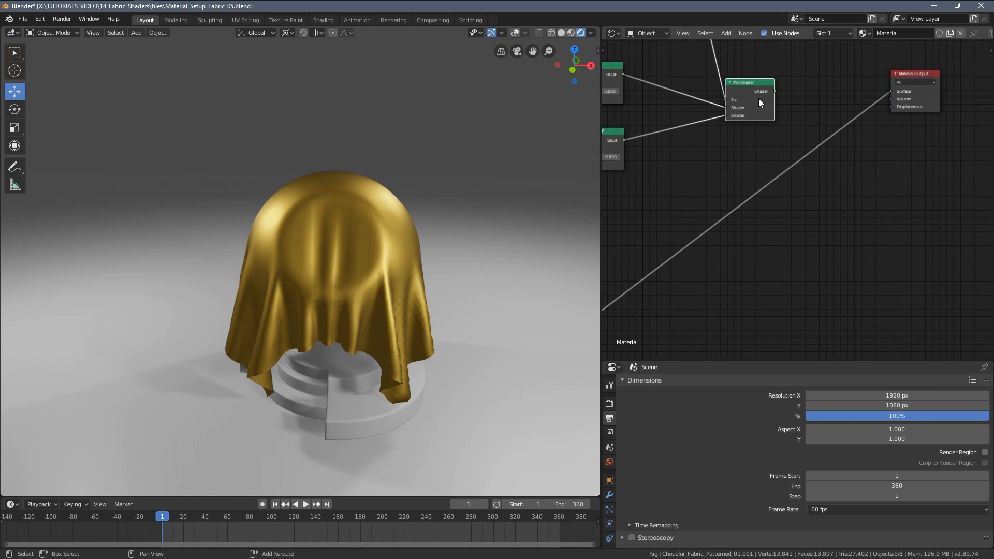
key("shift+d")
left_click(834, 159)
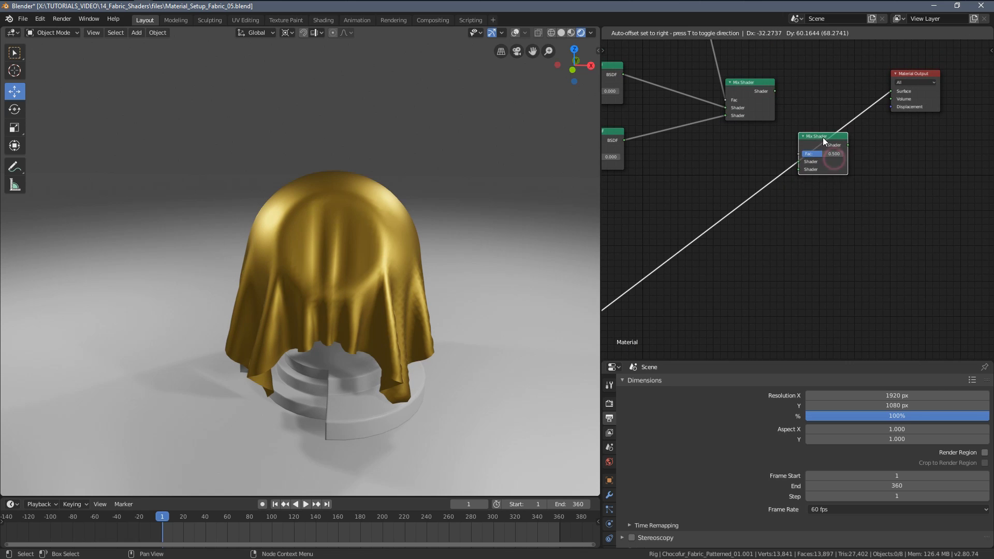
Move the Principled BSDF link to the new Mix Shader's second Shader input and connect the first Mix Shader to its first one
scroll(813, 171, "up", 3)
left_click_drag(804, 170, 803, 183)
middle_click_drag(758, 46, 767, 98)
left_click_drag(764, 77, 806, 218)
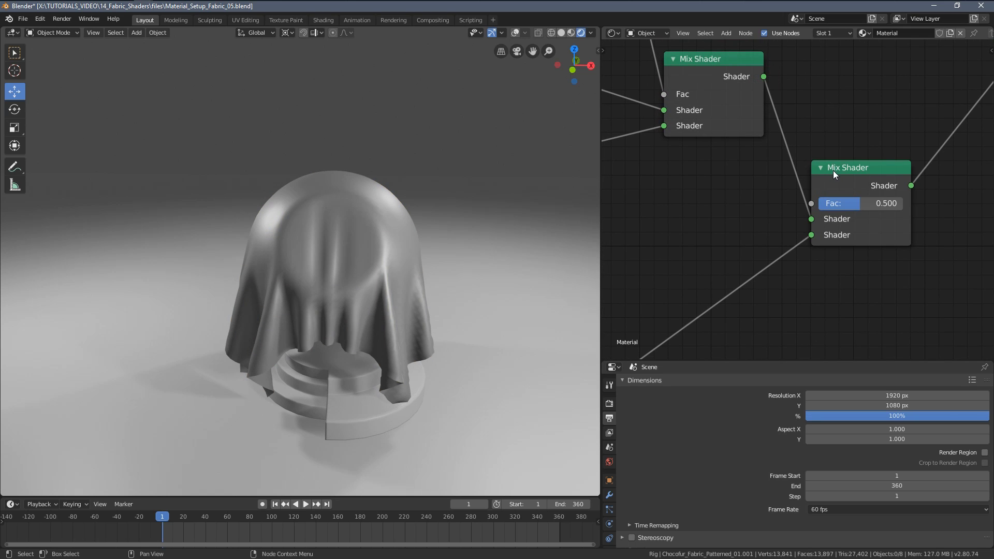
left_click_drag(850, 168, 857, 146)
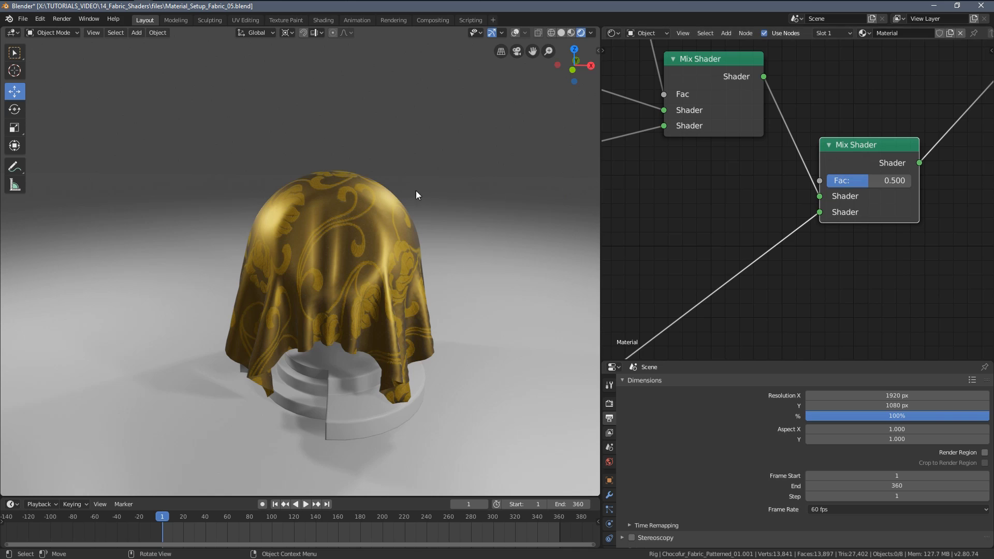
Examine the blend of gold metal and patterned fabric on the cloth, up close and from several angles
middle_click_drag(406, 190, 467, 191)
scroll(367, 204, "up", 4)
middle_click_drag(313, 201, 281, 170)
scroll(366, 197, "down", 4)
scroll(281, 170, "up", 5)
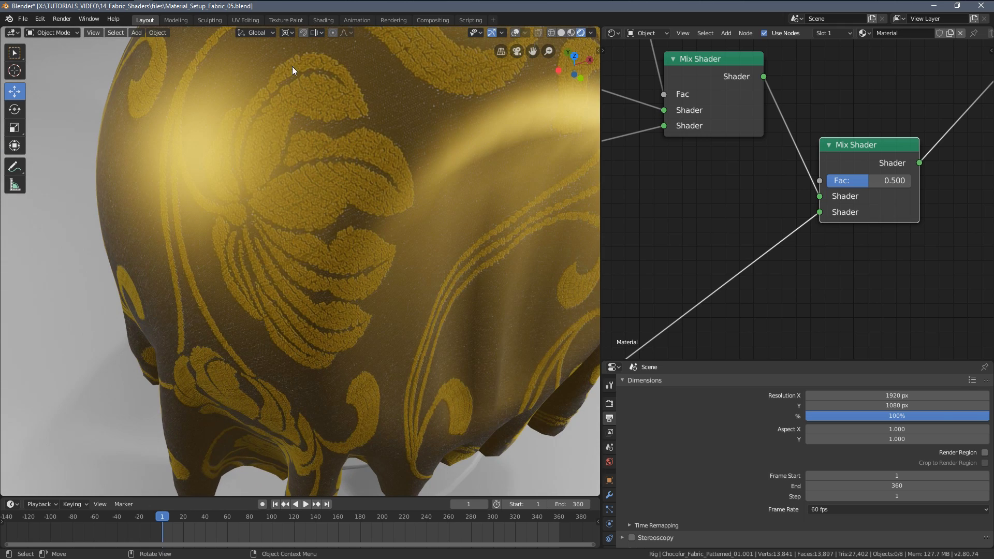
scroll(324, 187, "down", 6)
mouse_move(310, 204)
middle_mouse_down()
mouse_move(300, 182)
mouse_move(311, 191)
middle_mouse_up()
Reposition the second Mix Shader node closer to the first Mix Shader
scroll(759, 203, "down", 5)
middle_click_drag(759, 203, 727, 249)
scroll(740, 238, "up", 2)
left_click_drag(798, 201, 761, 187)
Duplicate the first Diffuse BSDF node and place the copy below the image texture node
scroll(728, 246, "down", 4)
middle_click_drag(850, 226, 875, 222)
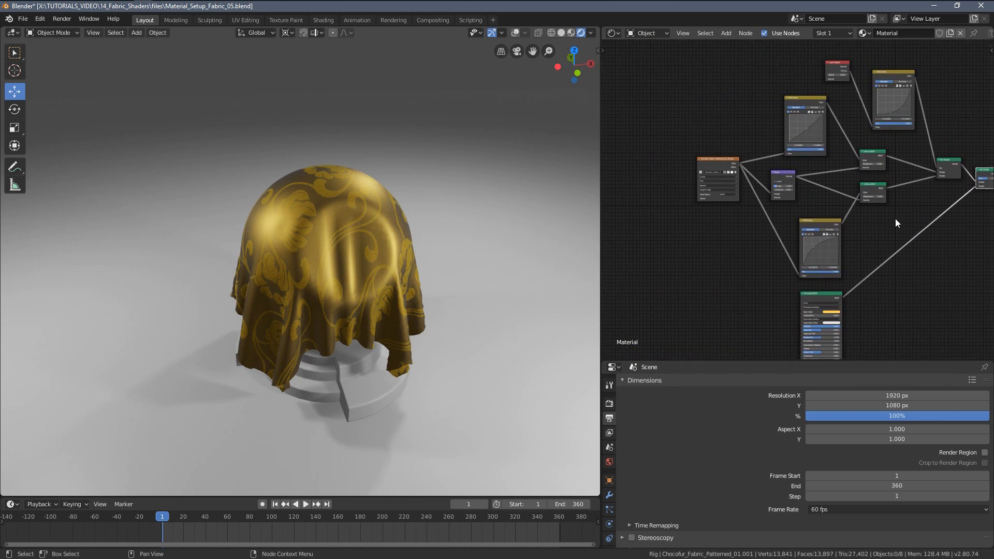
scroll(718, 239, "up", 2)
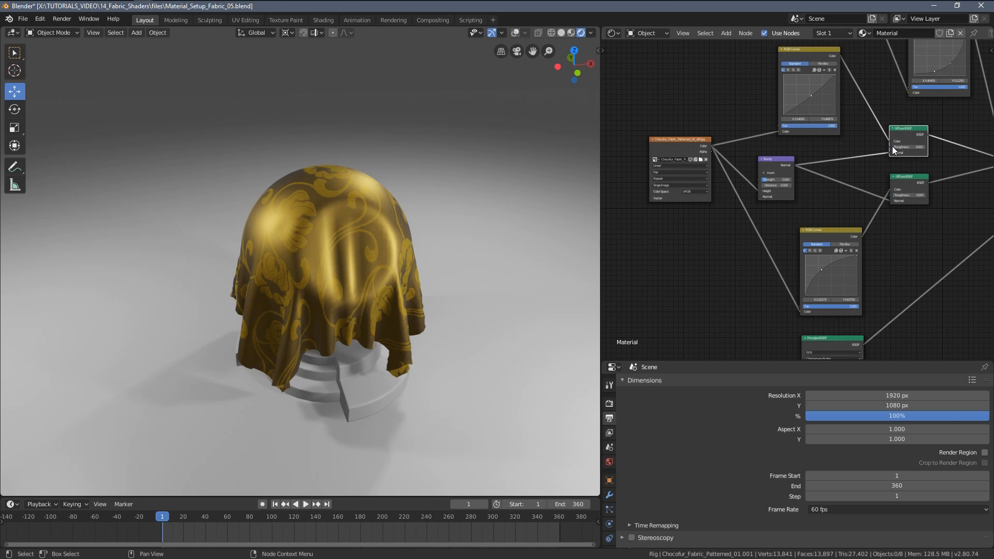
key("shift+d")
left_click(698, 253)
middle_click_drag(685, 253, 771, 257)
scroll(747, 155, "up", 2)
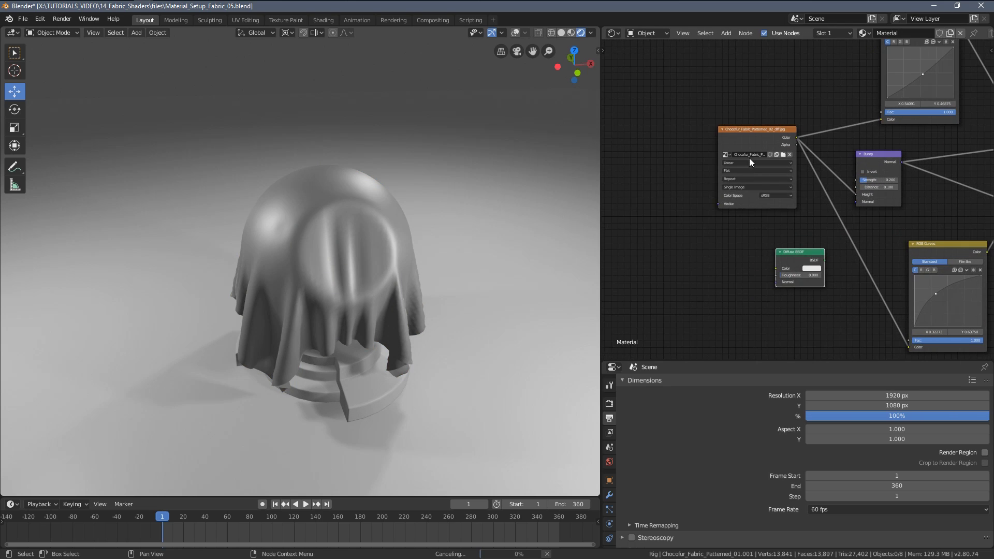
Connect the image texture's Color to the copied Diffuse BSDF's Color and move that node beneath the second Mix Shader
left_click_drag(795, 137, 773, 269)
scroll(751, 275, "down", 3)
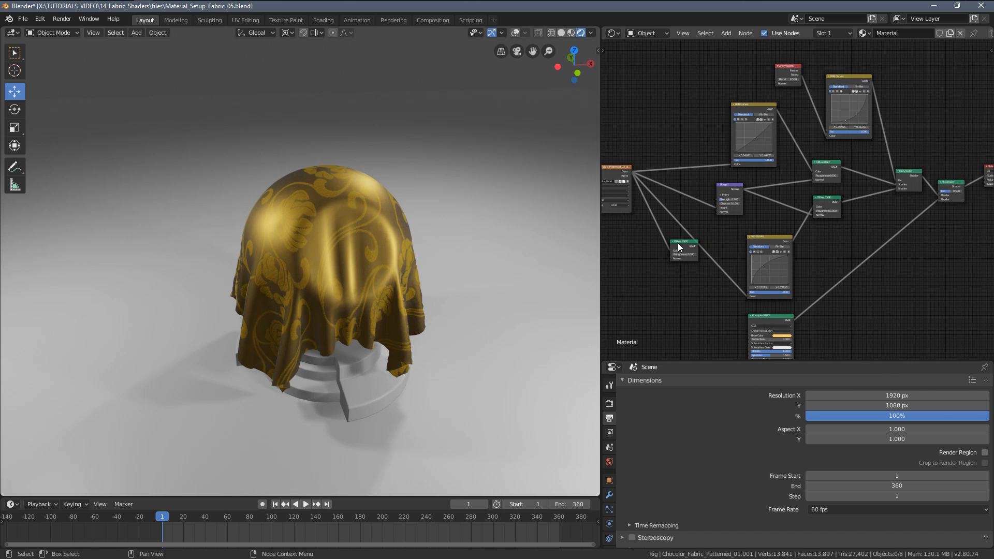
left_click_drag(678, 243, 953, 231)
Connect the copied Diffuse BSDF directly to the Material Output's Surface and nudge the node into line beneath the second Mix Shader
key("ctrl+shift+Tab")
scroll(936, 278, "up", 1)
middle_click_drag(938, 279, 786, 288)
scroll(825, 253, "up", 10)
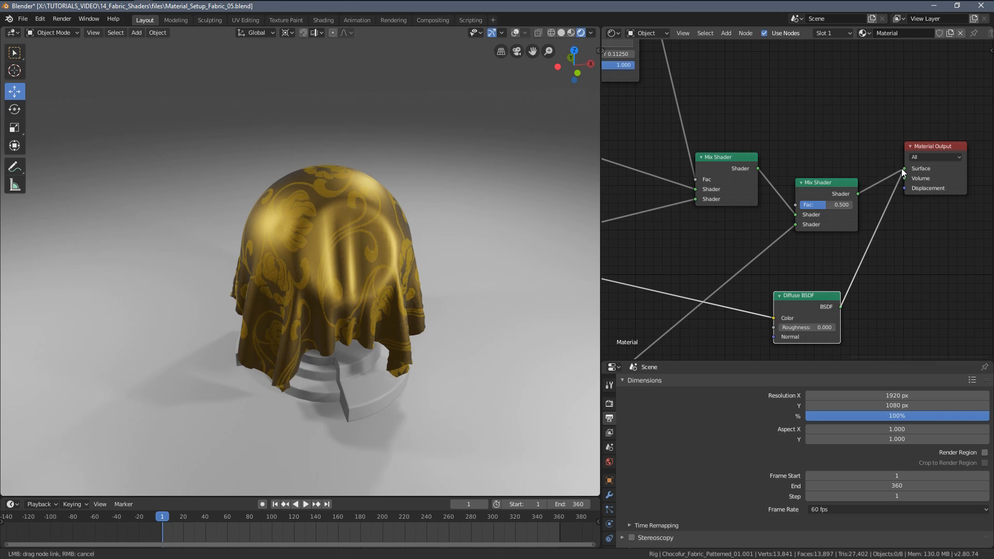
left_click_drag(899, 170, 904, 169)
left_click_drag(788, 296, 810, 295)
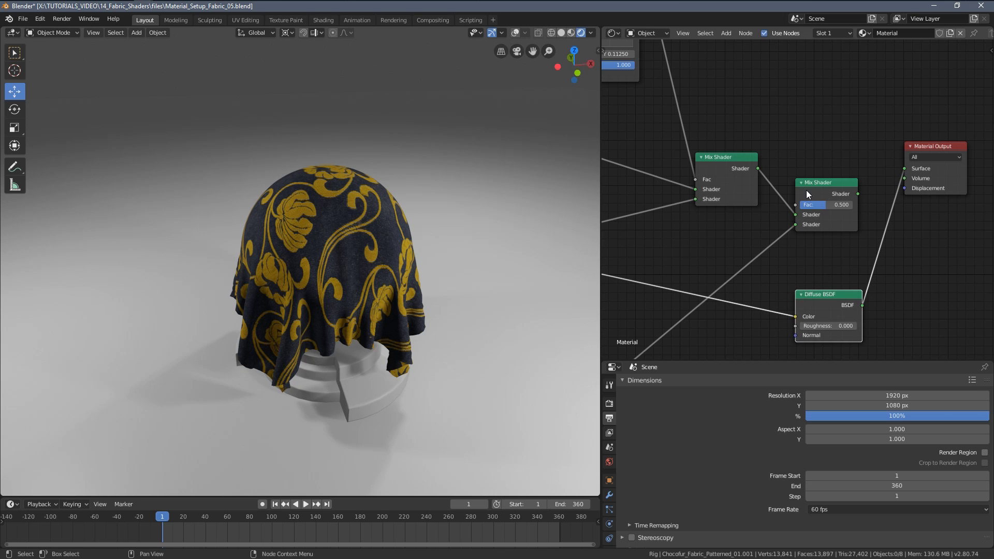
Insert a Separate RGB node between the image texture and the copied Diffuse BSDF, feeding R into Color, and space the two nodes apart
left_click_drag(811, 187, 799, 209)
middle_click_drag(772, 256, 905, 183)
left_click_drag(943, 223, 898, 284)
middle_click_drag(664, 269, 754, 246)
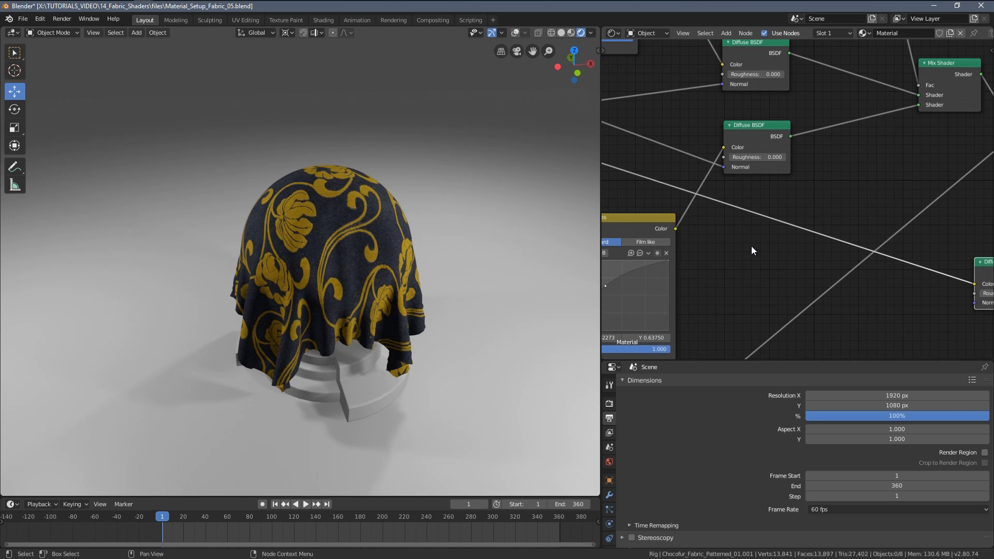
key("shift+a")
mouse_move(730, 287)
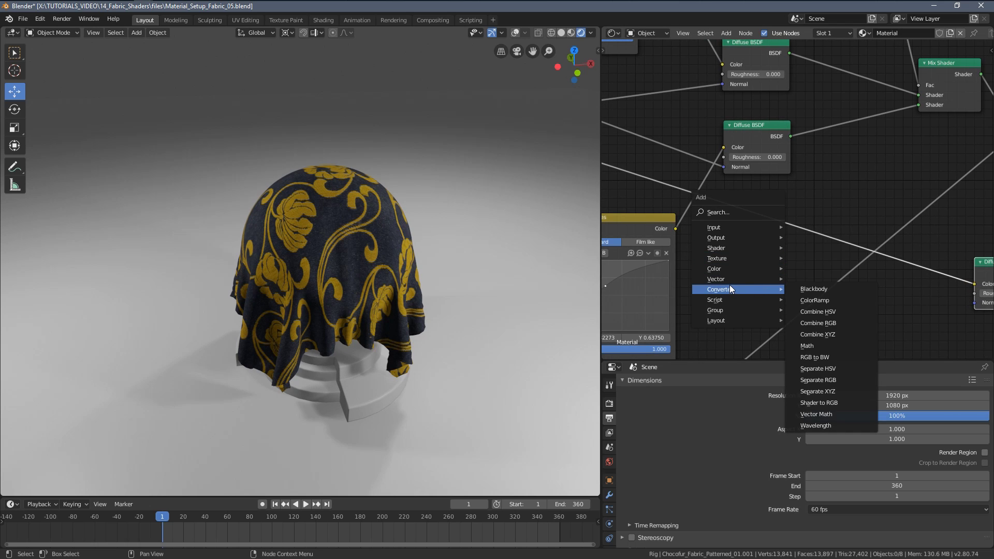
left_click(847, 381)
left_click(899, 293)
scroll(834, 268, "up", 2)
middle_click_drag(920, 303, 759, 241)
scroll(804, 196, "up", 3)
left_click_drag(813, 194, 837, 198)
left_click_drag(700, 194, 700, 218)
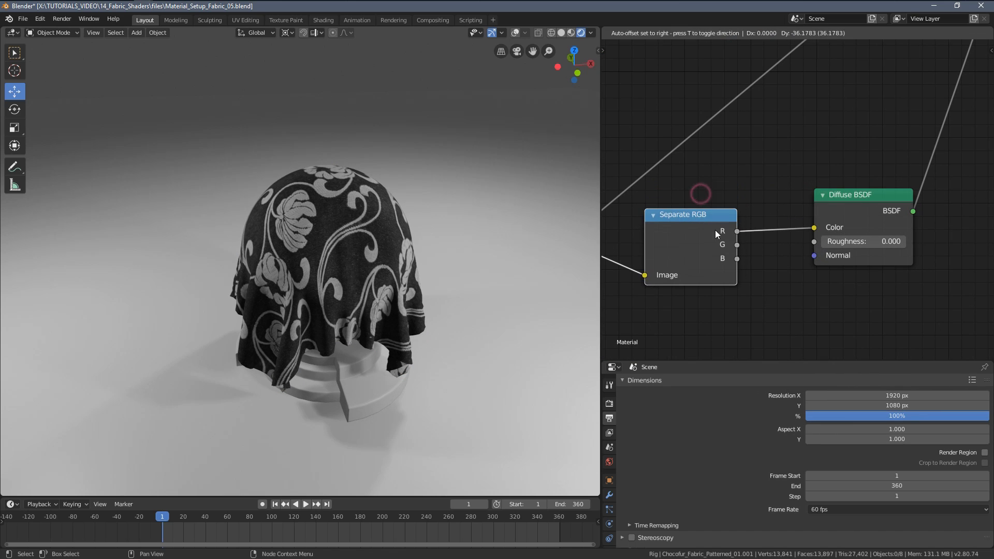
scroll(750, 240, "up", 1)
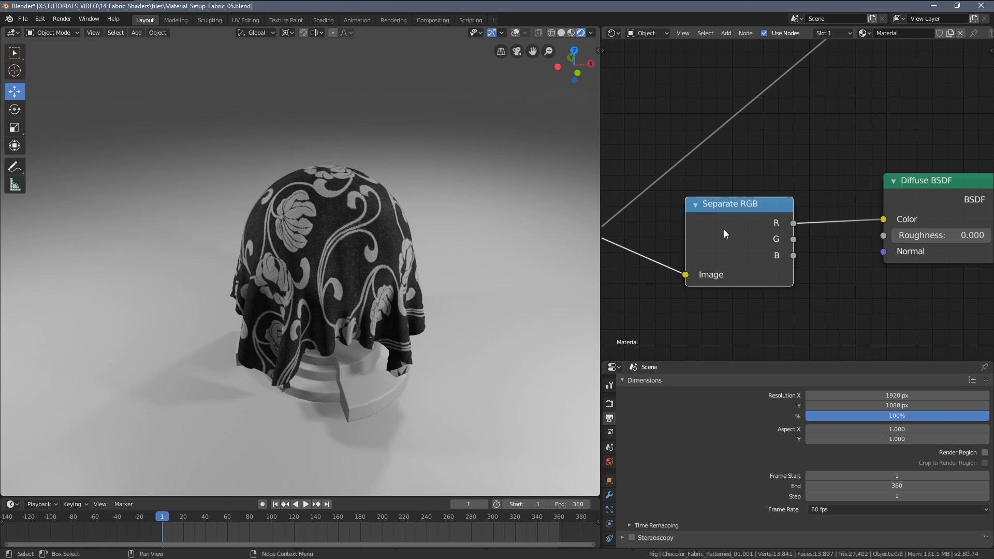
Compare the texture's channels on the cloth by feeding G and B of Separate RGB in turn into the Diffuse BSDF's Color
scroll(360, 230, "up", 4)
mouse_move(374, 247)
middle_mouse_down()
mouse_move(360, 230)
mouse_move(382, 274)
mouse_move(390, 263)
mouse_move(371, 265)
middle_mouse_up()
scroll(382, 275, "up", 2)
scroll(372, 265, "down", 4)
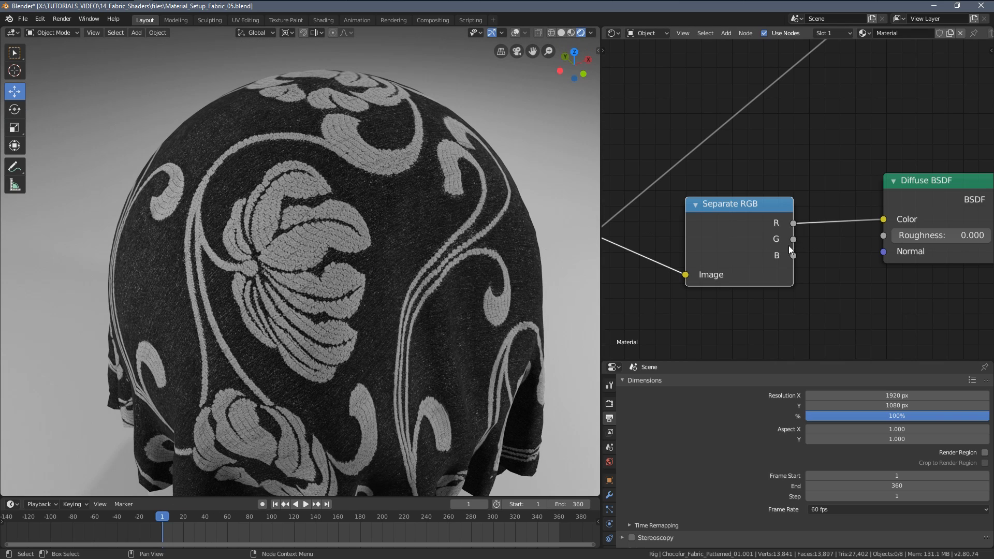
left_click_drag(793, 240, 882, 220)
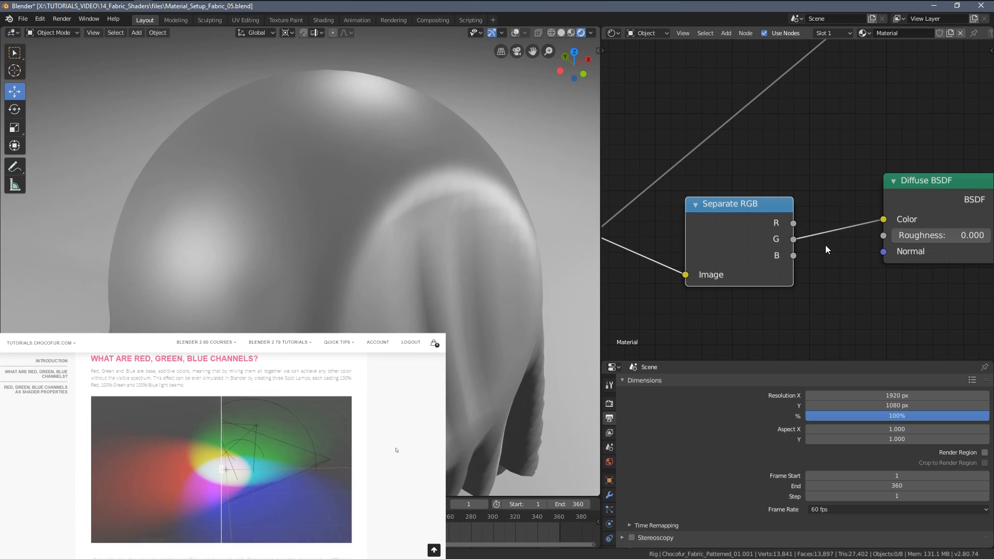
middle_click_drag(369, 181, 462, 178)
left_click_drag(793, 257, 872, 227)
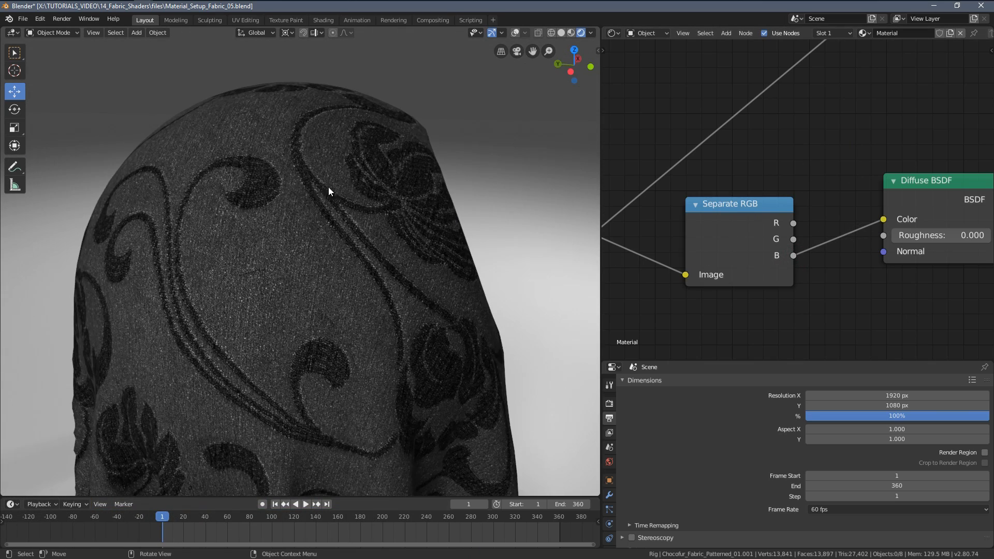
middle_click_drag(334, 183, 289, 162)
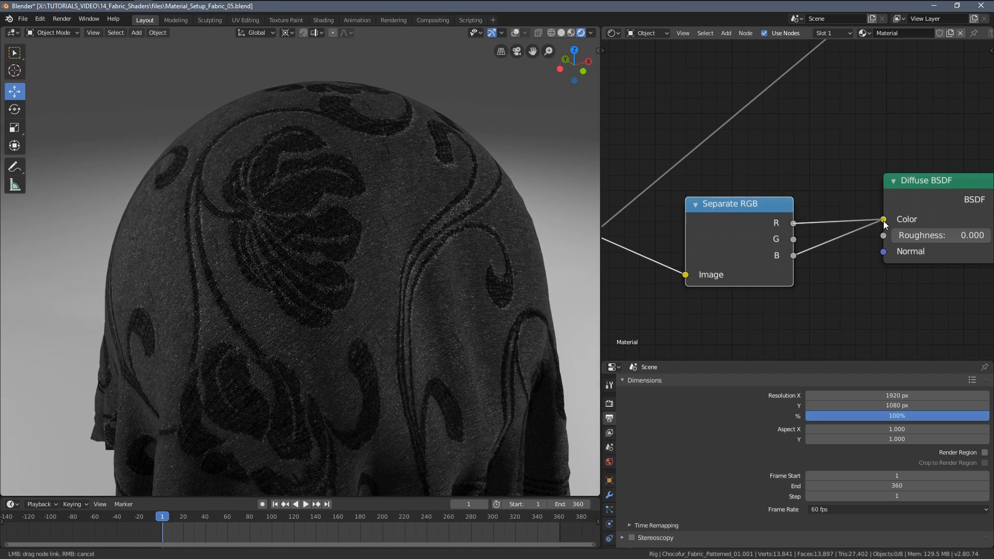
Reconnect the R output of Separate RGB to the Diffuse BSDF's Color and check the mask on the cloth
left_click_drag(884, 224, 884, 220)
middle_click_drag(315, 195, 365, 227)
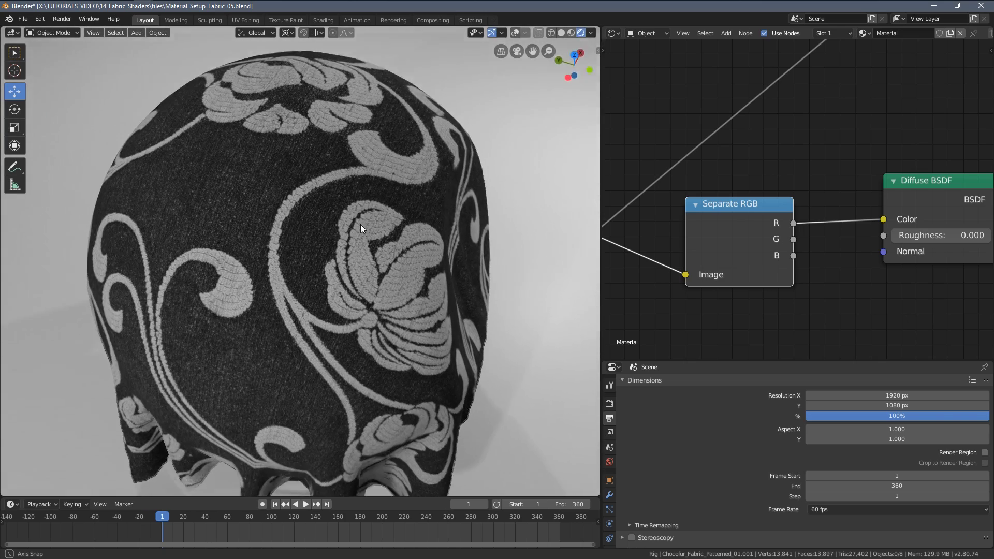
middle_click_drag(359, 222, 266, 201)
scroll(267, 201, "down", 5)
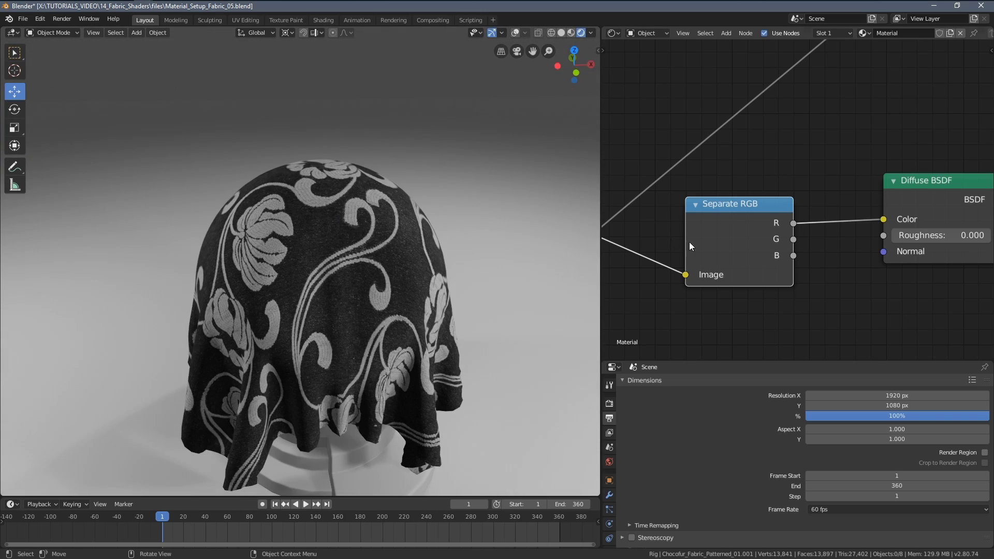
Move the Diffuse BSDF away from Separate RGB and insert a ColorRamp node on the link between them
middle_click_drag(828, 244, 604, 240)
scroll(991, 244, "down", 7)
left_click_drag(712, 185, 896, 186)
key("shift+a")
mouse_move(754, 165)
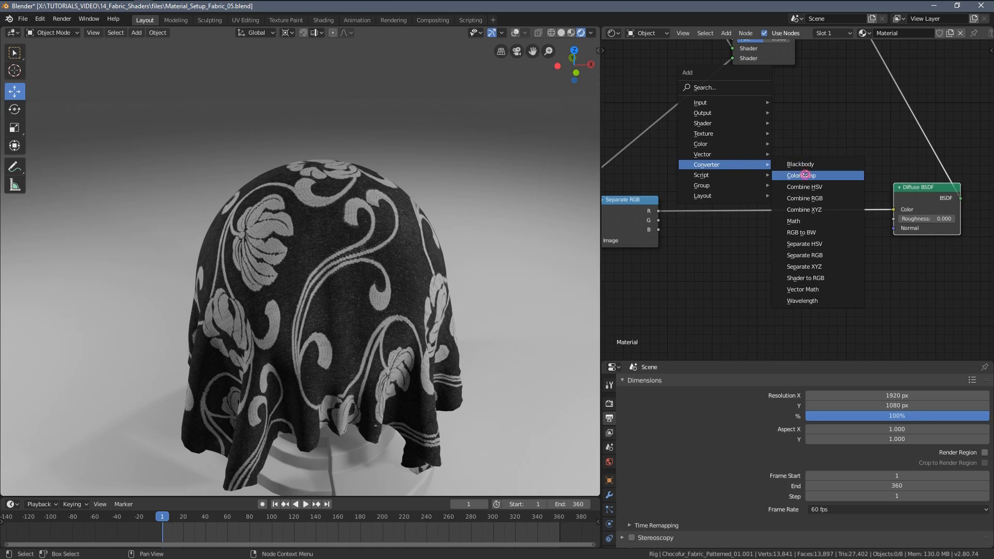
left_click(806, 175)
left_click(693, 185)
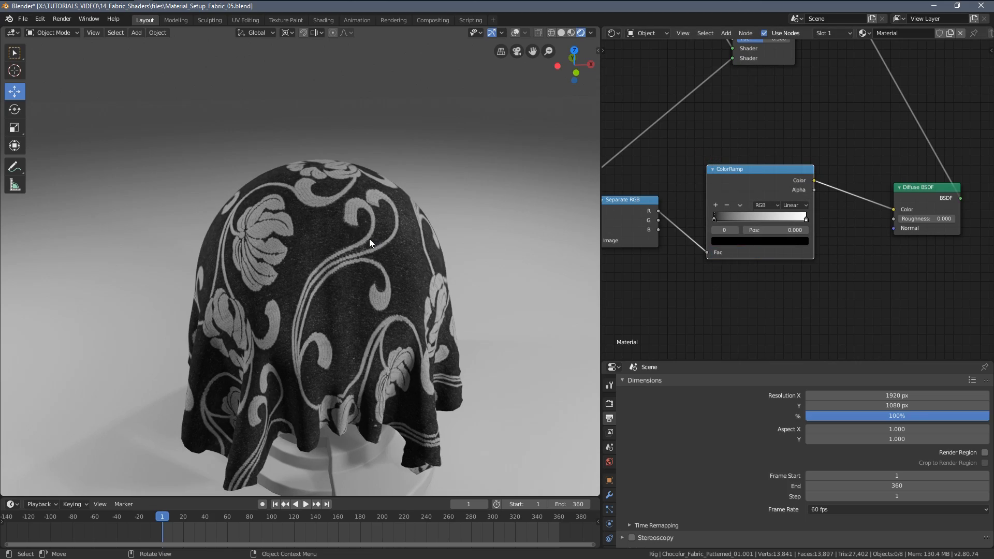
Set the ColorRamp's interpolation to Ease
scroll(348, 203, "up", 5)
scroll(368, 196, "down", 3)
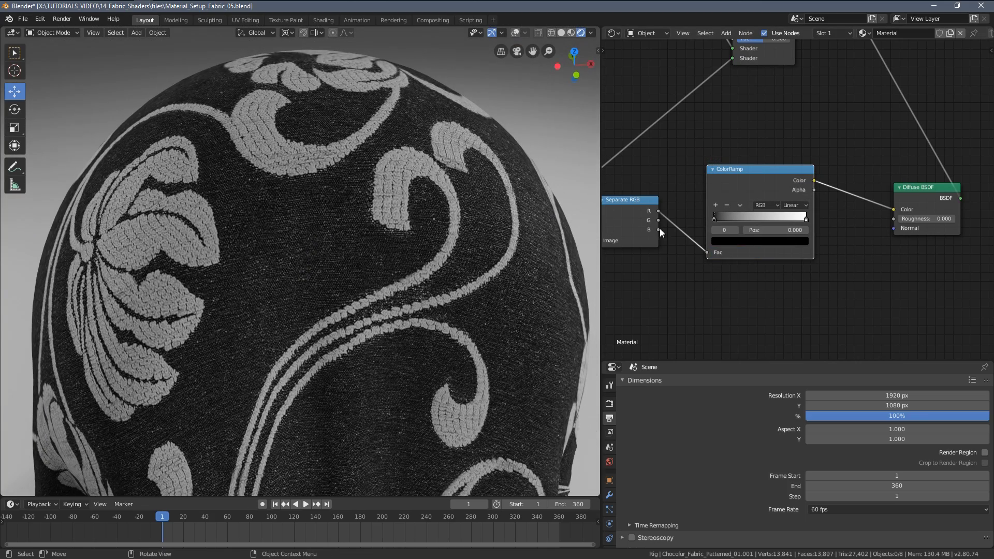
scroll(667, 229, "up", 3)
left_click(832, 216)
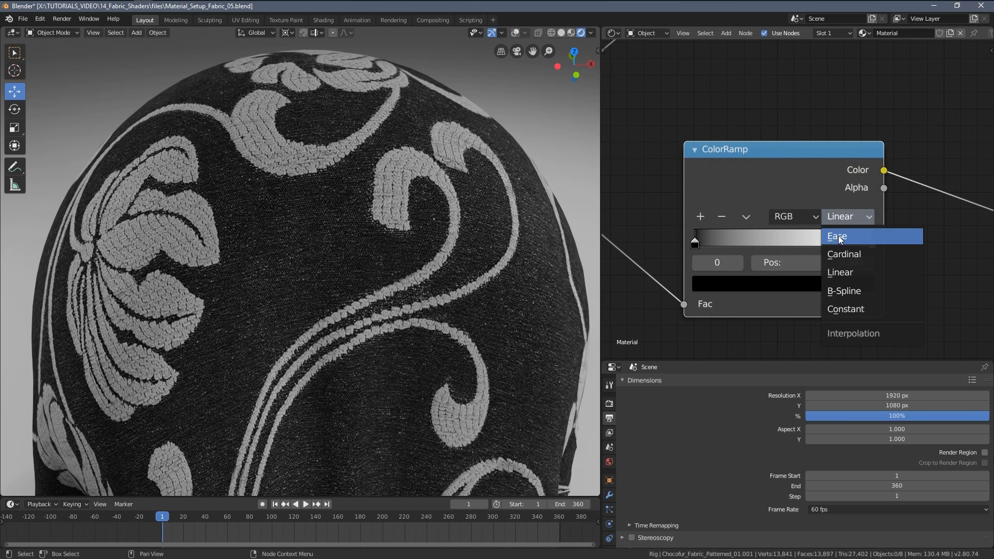
left_click(838, 236)
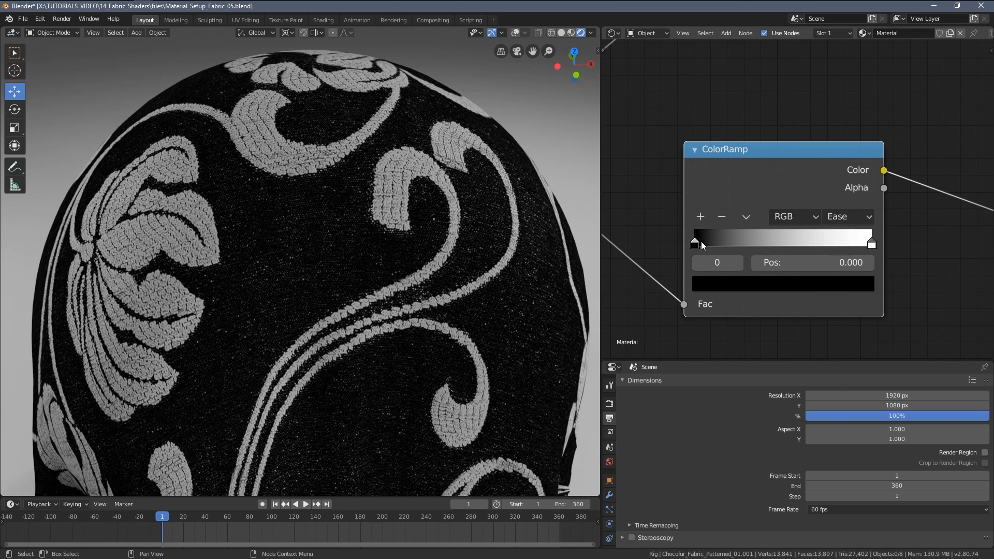
Sharpen the mask by moving the ColorRamp's black stop inward and the white stop to position 0.623
mouse_move(702, 243)
left_mouse_down()
mouse_move(777, 250)
mouse_move(694, 250)
left_mouse_up()
left_click_drag(873, 247, 771, 250)
left_click_drag(703, 244, 805, 244)
middle_click_drag(374, 198, 275, 206)
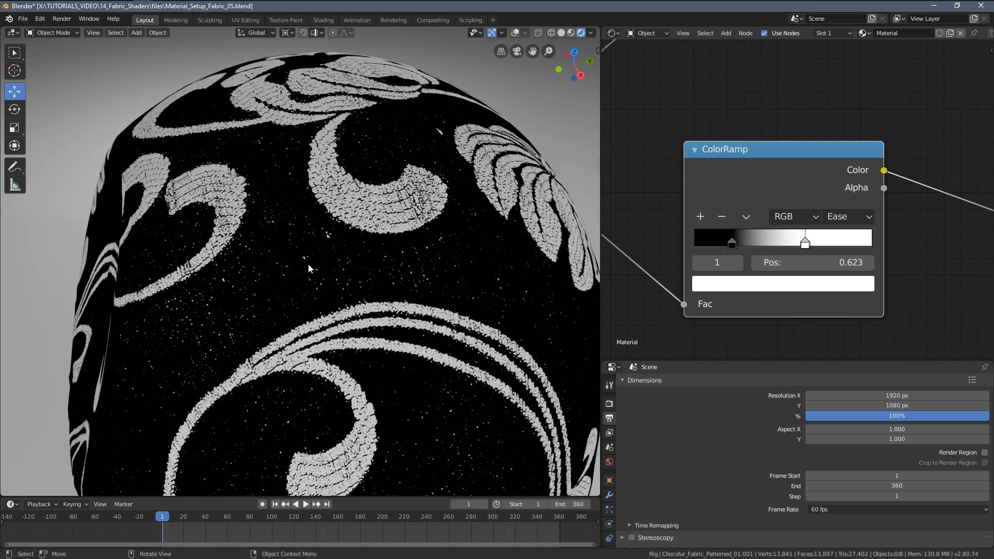
scroll(308, 269, "down", 6)
middle_click_drag(309, 269, 371, 239)
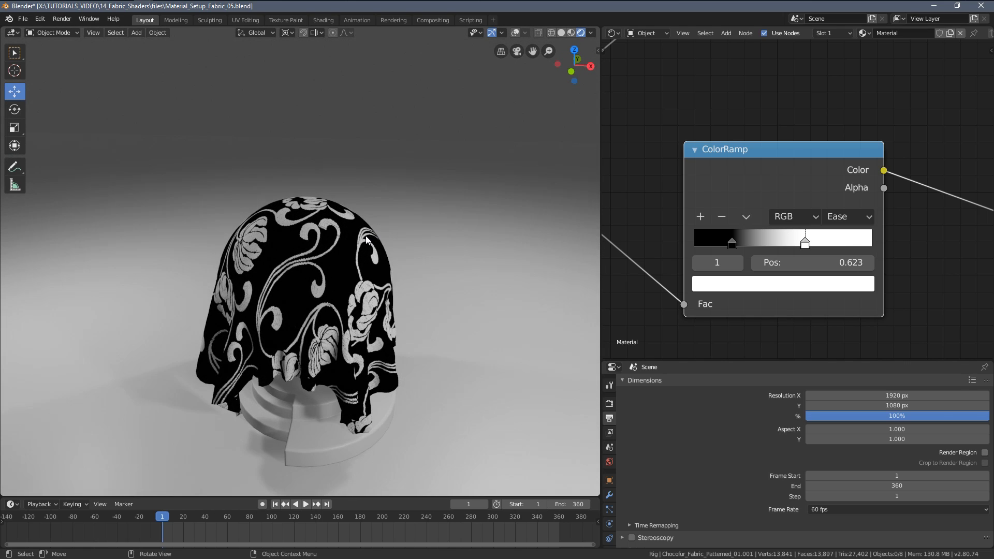
Reconnect the second Mix Shader's output to the Material Output's Surface
scroll(365, 239, "down", 5)
scroll(731, 225, "down", 5)
middle_click_drag(731, 225, 672, 269)
scroll(784, 188, "up", 2)
left_click_drag(772, 108, 824, 108)
scroll(727, 149, "up", 2)
middle_click_drag(635, 125, 724, 146)
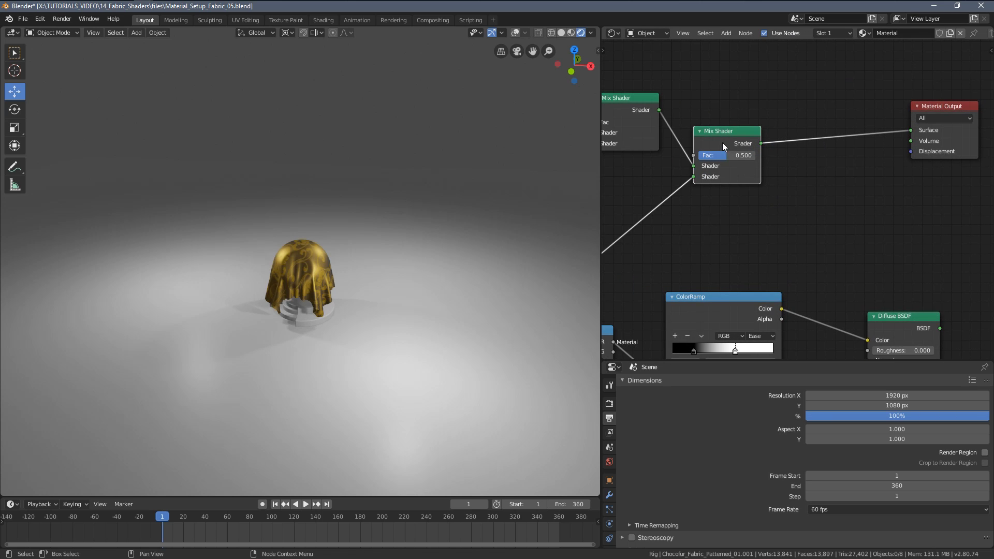
Connect the ColorRamp's Color to the second Mix Shader's Fac, delete the leftover Diffuse BSDF, and check the gold pattern up close
left_click_drag(717, 136, 766, 177)
middle_click_drag(746, 237, 758, 188)
scroll(759, 190, "up", 2)
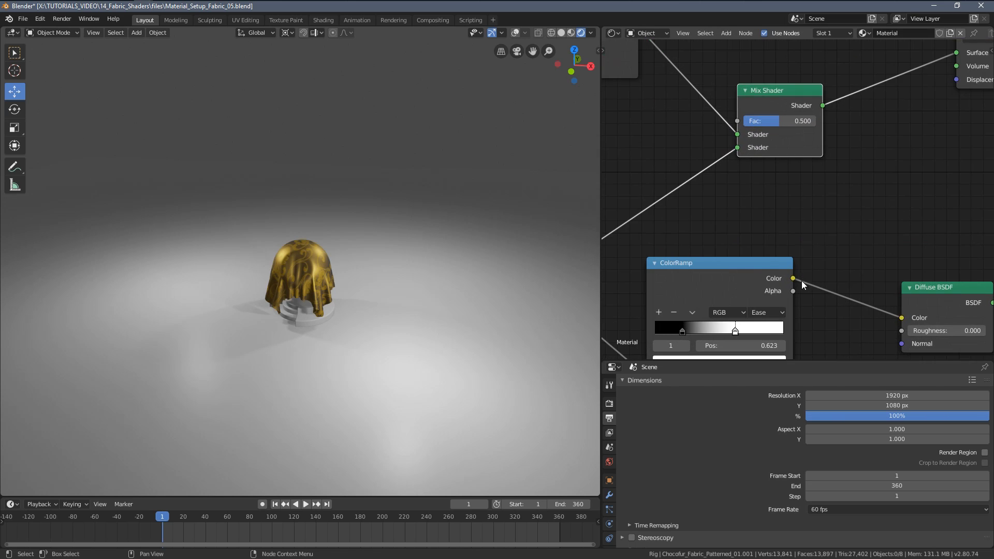
left_click_drag(793, 279, 737, 121)
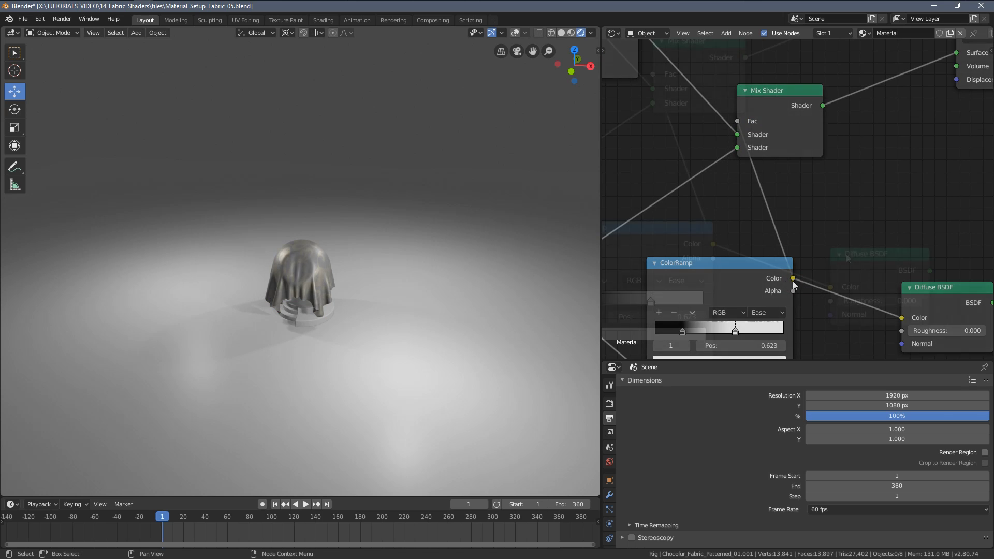
key("x")
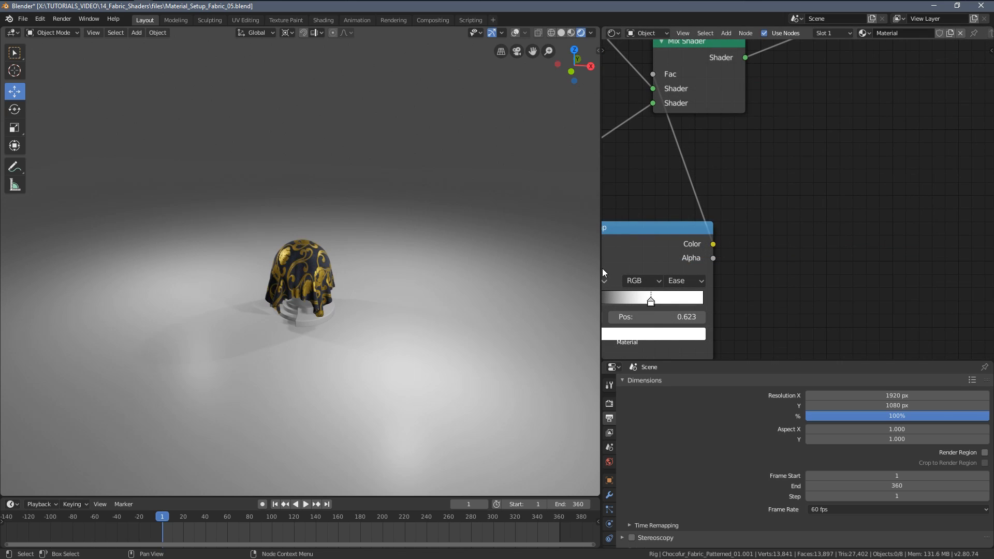
scroll(329, 265, "up", 6)
scroll(329, 265, "up", 3)
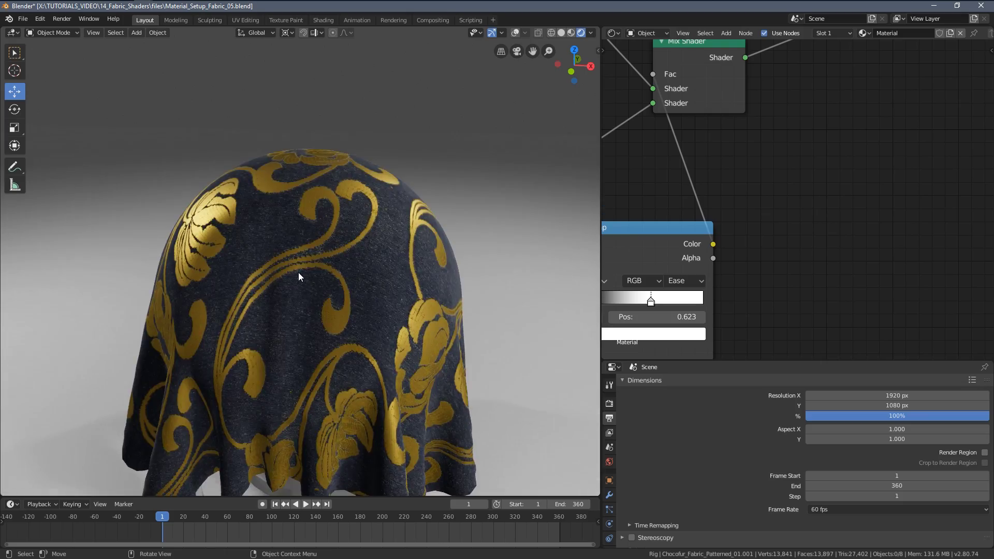
middle_click_drag(298, 273, 290, 216)
scroll(361, 266, "up", 2)
scroll(259, 213, "up", 5)
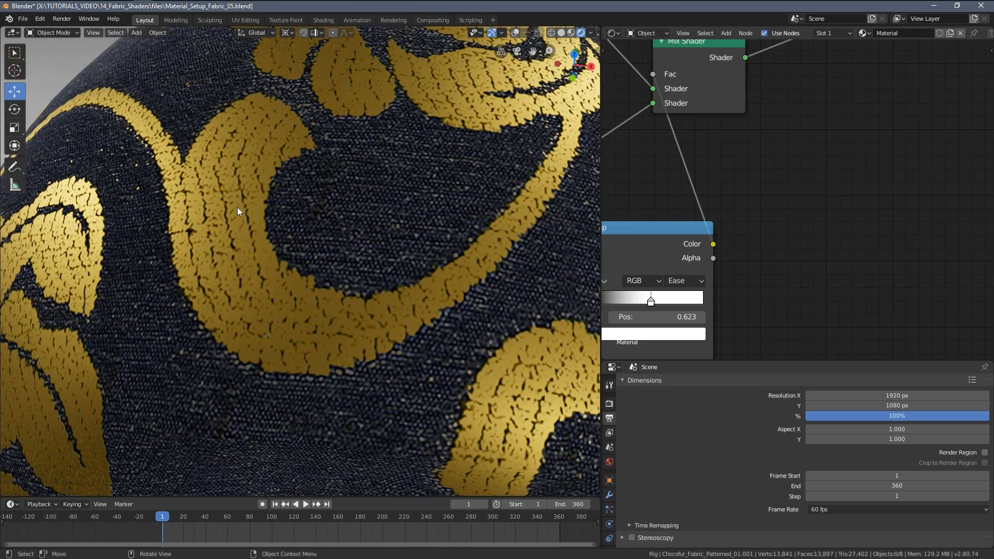
scroll(226, 262, "down", 5)
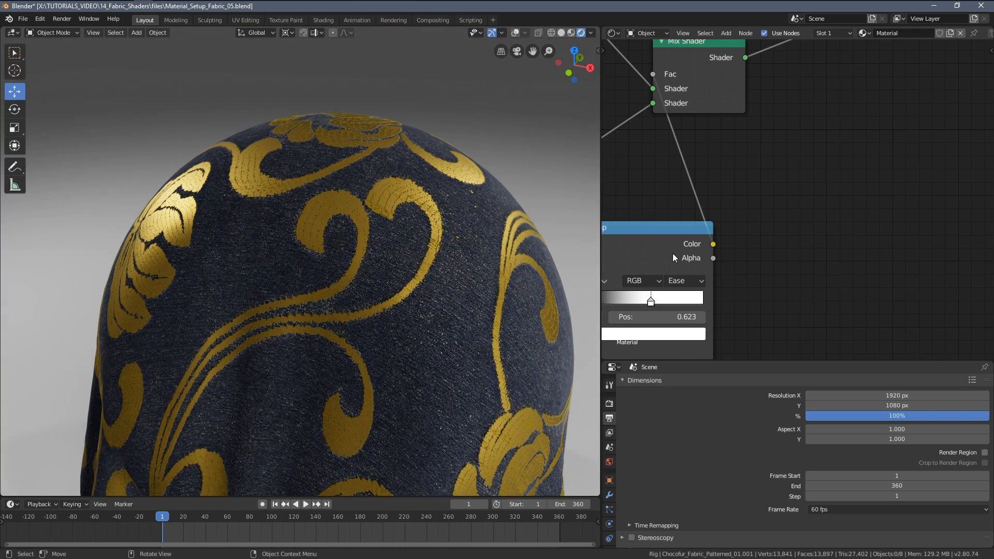
Move the Bump node beside the Principled BSDF, connect its Normal output to the Principled Normal input, and check the gold threads
scroll(676, 253, "down", 4)
middle_click_drag(646, 268, 771, 224)
scroll(724, 223, "up", 4)
left_click_drag(797, 89, 719, 285)
middle_click_drag(767, 275, 768, 154)
scroll(750, 152, "up", 8)
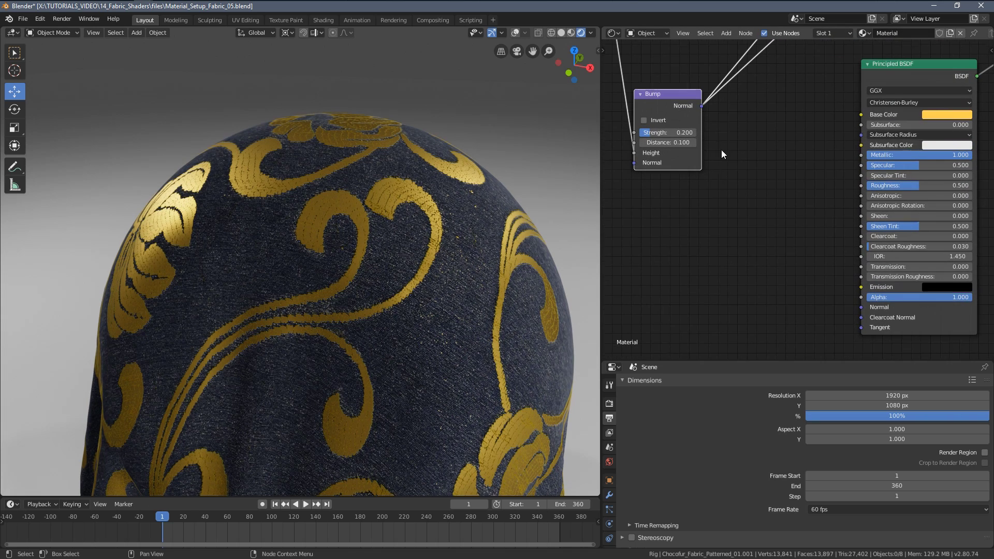
left_click_drag(701, 106, 853, 305)
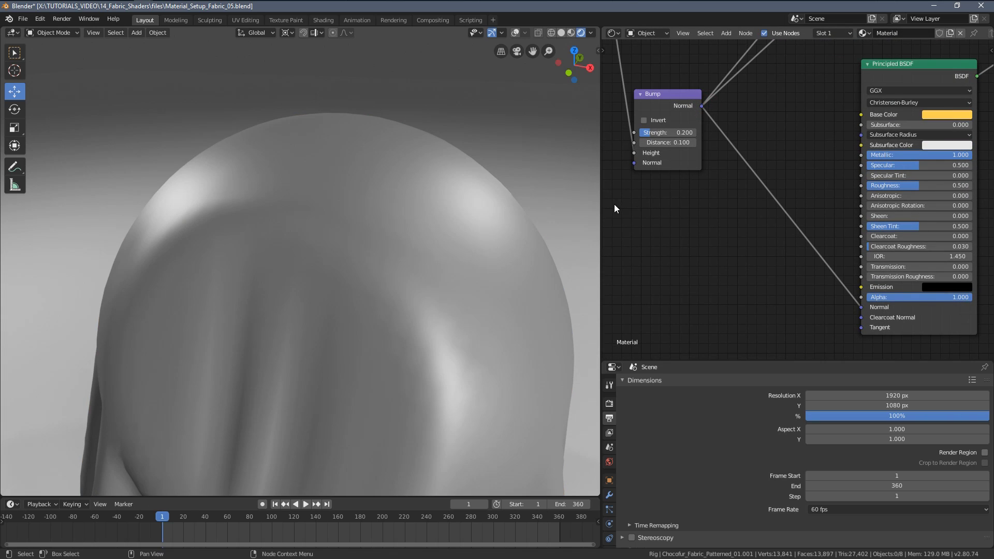
scroll(319, 193, "down", 1)
middle_click_drag(283, 206, 408, 222)
scroll(302, 202, "up", 5)
scroll(302, 207, "down", 5)
Move the Bump node back between the image texture and the Diffuse BSDF nodes
scroll(725, 217, "down", 6)
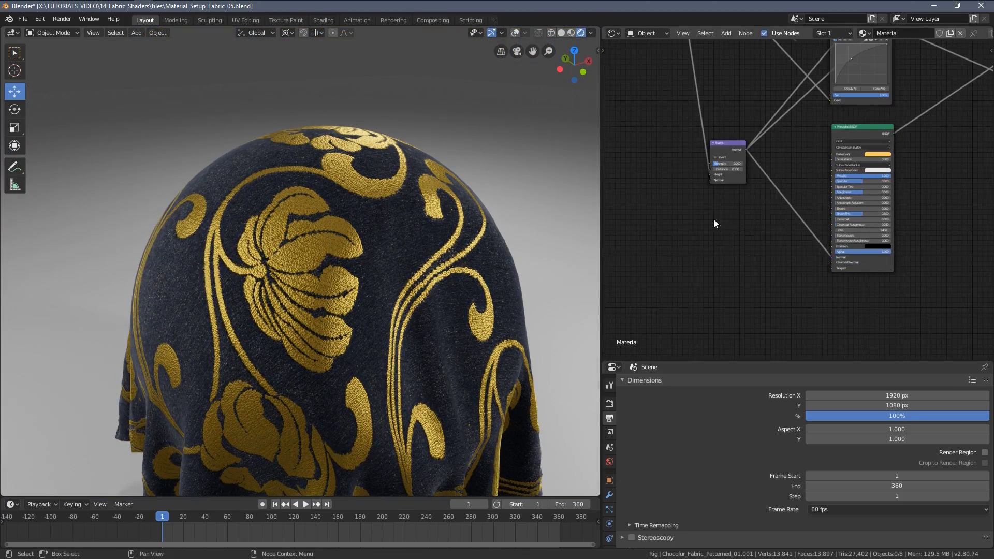
middle_click_drag(751, 207, 657, 321)
scroll(605, 282, "down", 2)
middle_click_drag(605, 282, 675, 252)
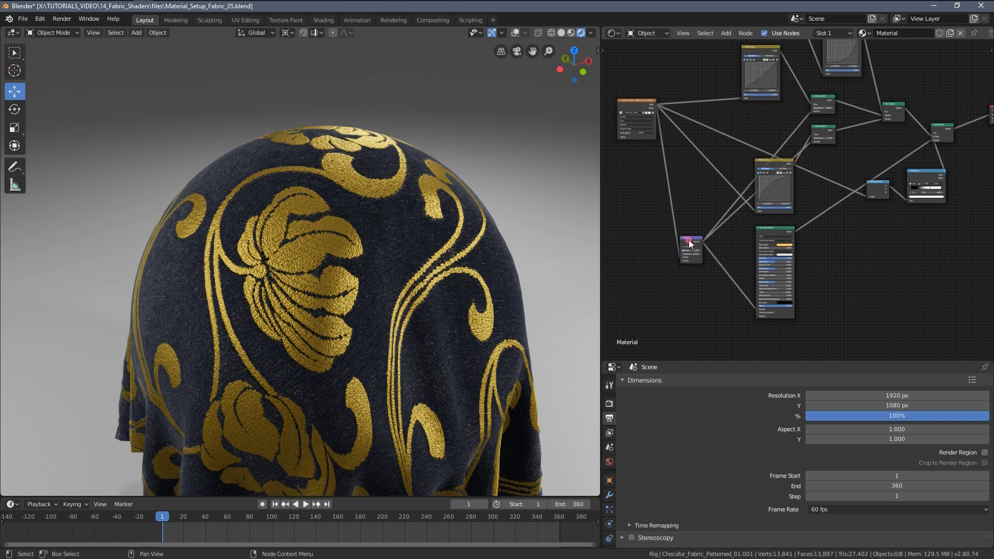
left_click_drag(689, 242, 725, 121)
Tidy the node tree by grouping Separate RGB and ColorRamp below the shaders and moving the lower RGB Curves node up
middle_click_drag(910, 111, 832, 177)
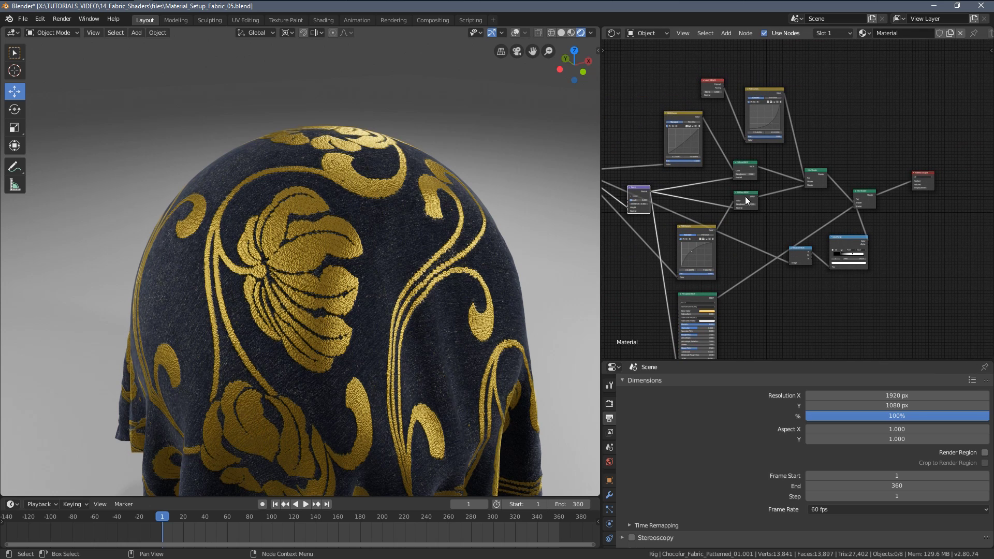
left_click_drag(803, 249, 765, 234)
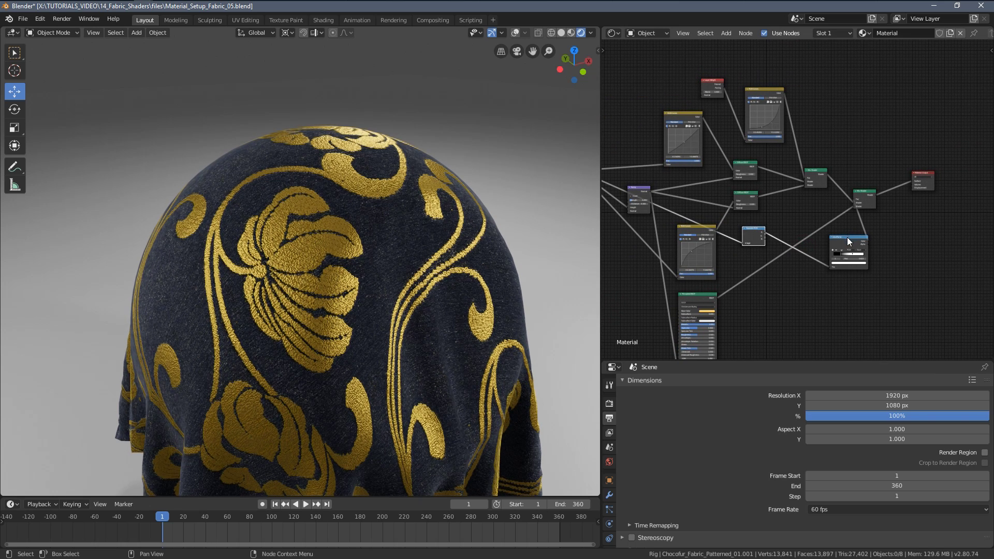
middle_click_drag(712, 227, 781, 197)
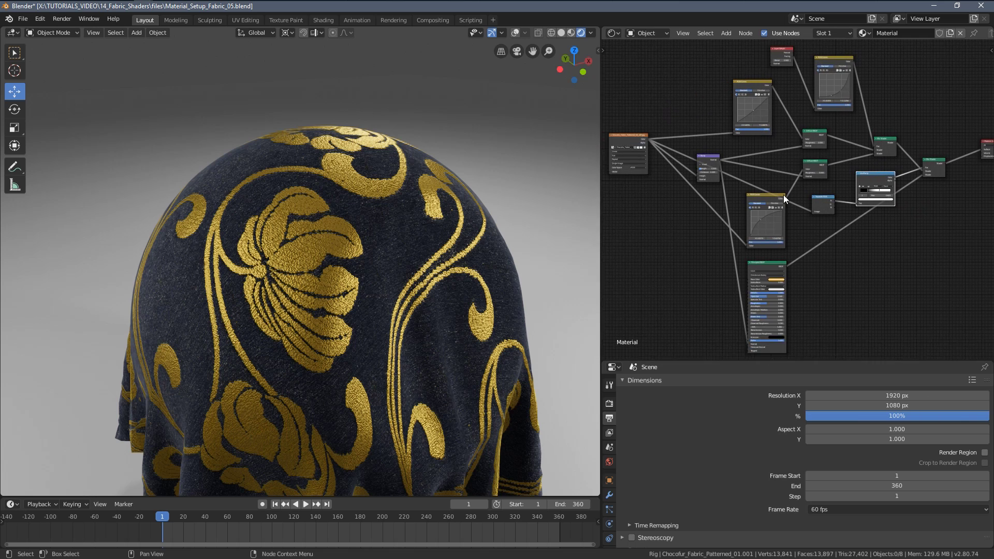
scroll(781, 198, "up", 2)
left_click_drag(764, 198, 755, 173)
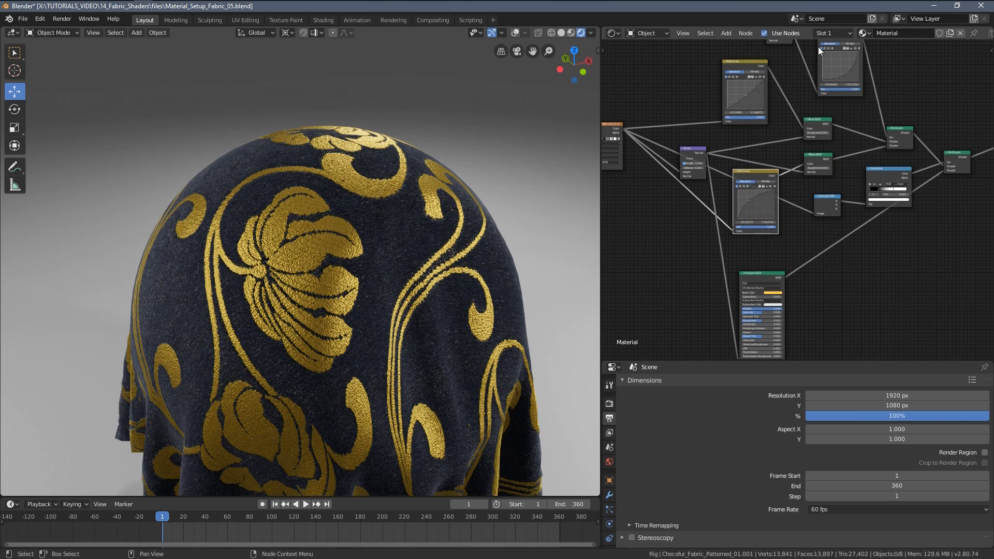
Fine-tune the middle points of the lower and upper RGB Curves to adjust the fabric color, and check the cloth
middle_click_drag(830, 134, 836, 218)
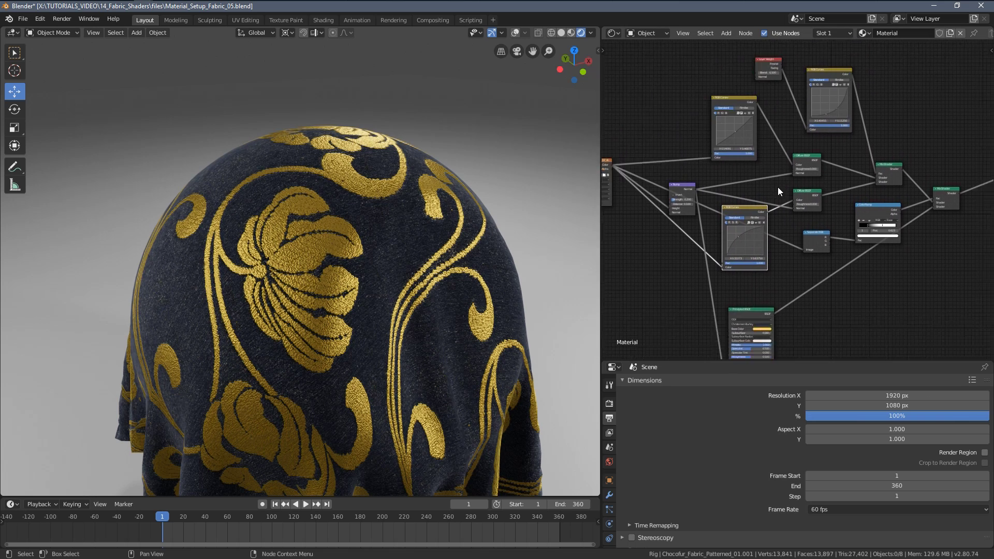
scroll(778, 188, "up", 3)
mouse_move(669, 272)
left_mouse_down()
mouse_move(681, 282)
mouse_move(658, 264)
mouse_move(677, 275)
left_mouse_up()
middle_click_drag(747, 205, 793, 302)
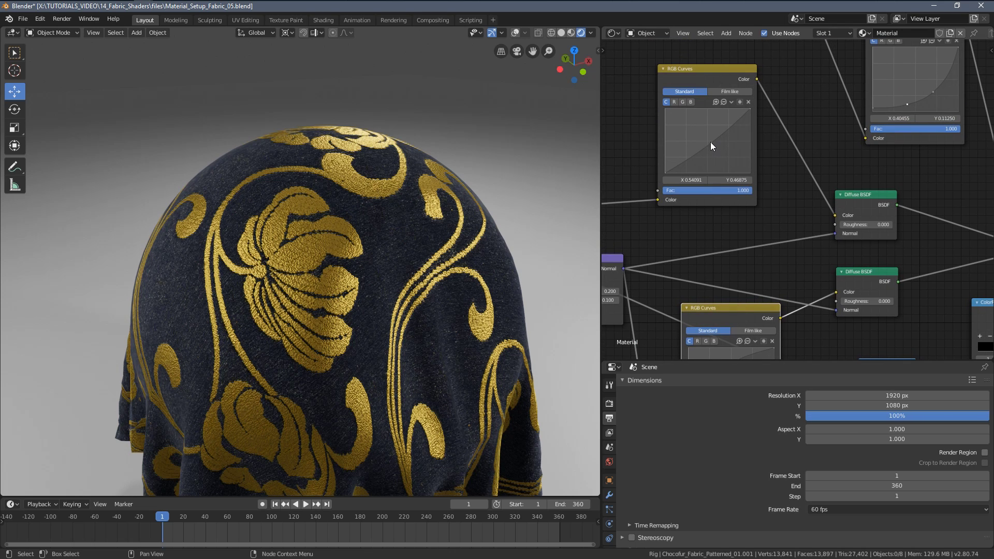
mouse_move(710, 142)
left_mouse_down()
mouse_move(719, 150)
mouse_move(703, 134)
mouse_move(714, 144)
left_mouse_up()
scroll(423, 296, "down", 2)
middle_click_drag(423, 296, 398, 270)
scroll(806, 243, "down", 3)
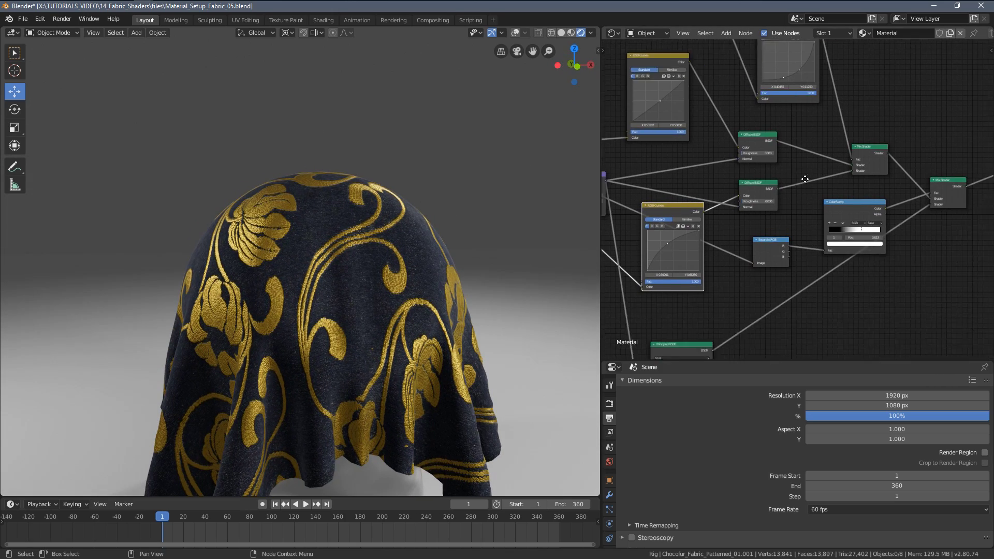
Move the Principled BSDF node up closer beneath the lower RGB Curves and shift the ColorRamp node slightly up
left_click_drag(731, 259, 733, 239)
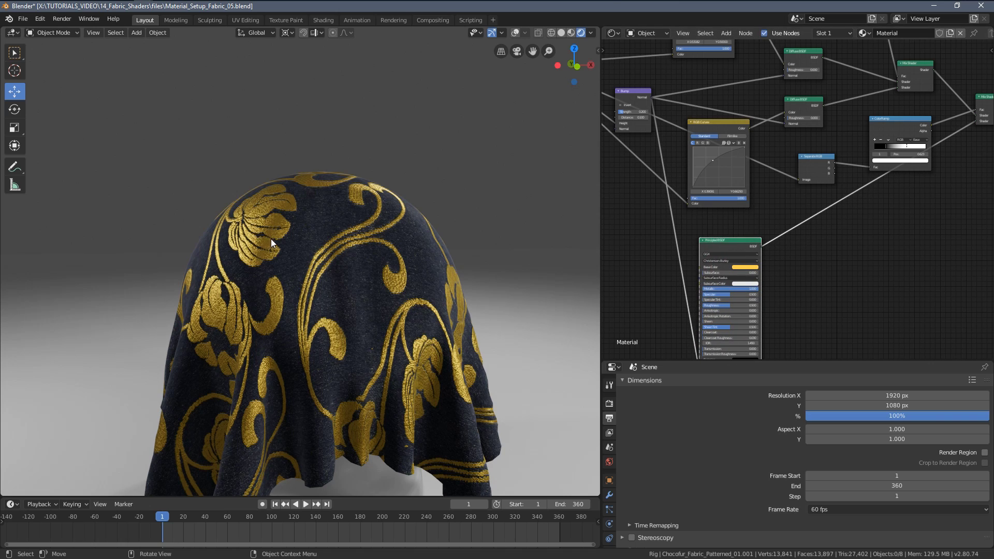
scroll(272, 240, "up", 4)
middle_click_drag(843, 175, 702, 258)
scroll(763, 223, "up", 9)
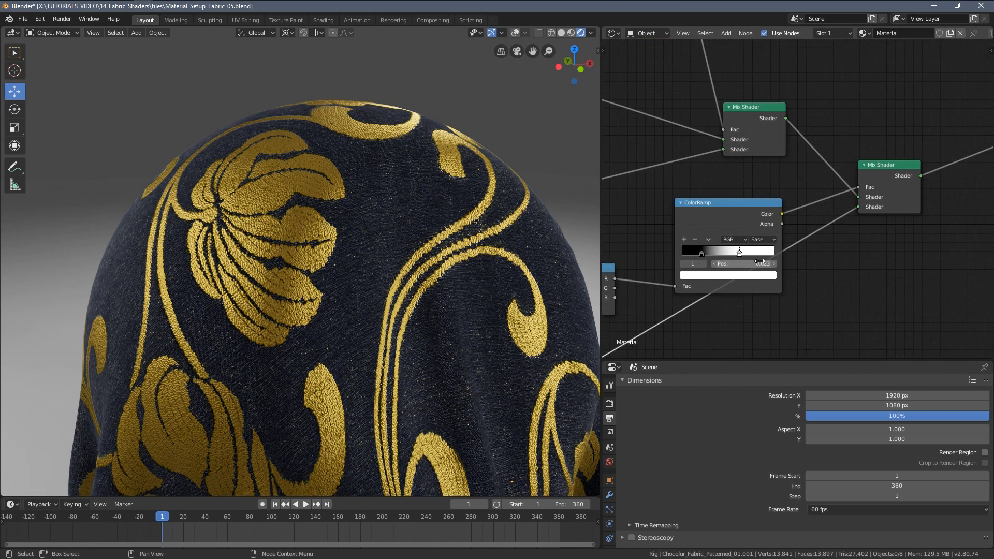
middle_click_drag(794, 246, 900, 247)
scroll(849, 259, "up", 3)
left_click_drag(799, 183, 795, 160)
Try a wider gradient on the ColorRamp by moving its black stop towards the start and its white stop towards the end
middle_click_drag(508, 225, 401, 275)
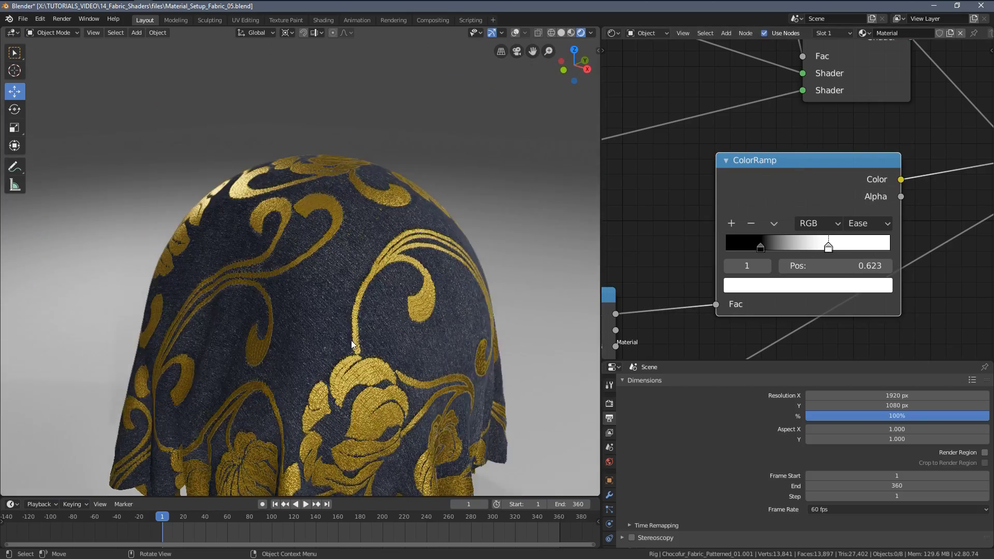
middle_click_drag(377, 285, 374, 255)
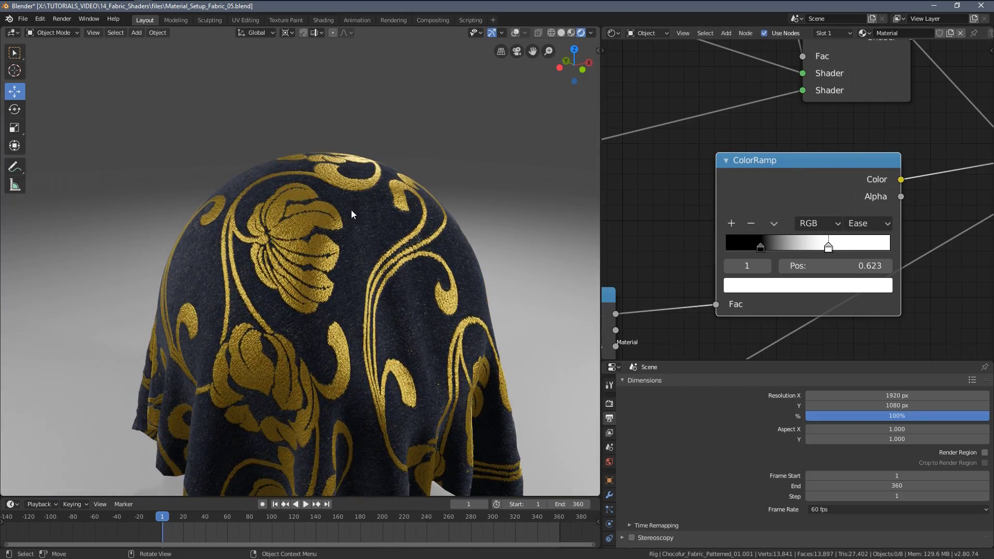
middle_click_drag(352, 214, 361, 221)
scroll(740, 256, "up", 1)
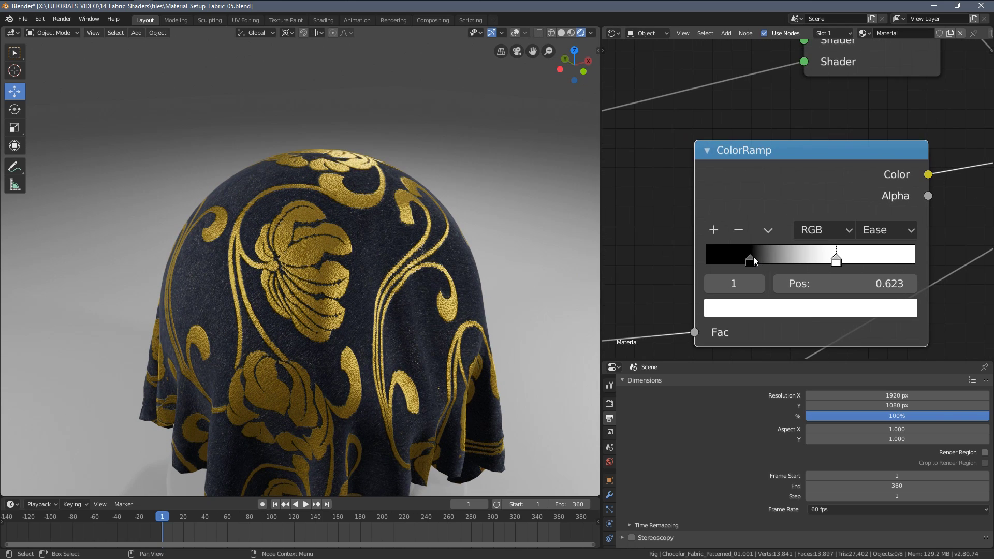
left_click_drag(750, 257, 728, 259)
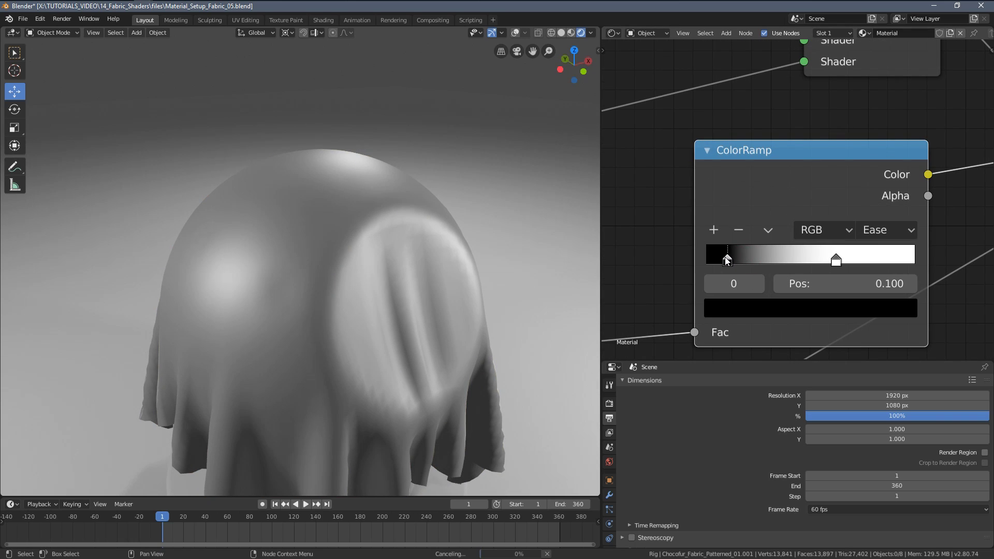
left_click_drag(728, 259, 743, 258)
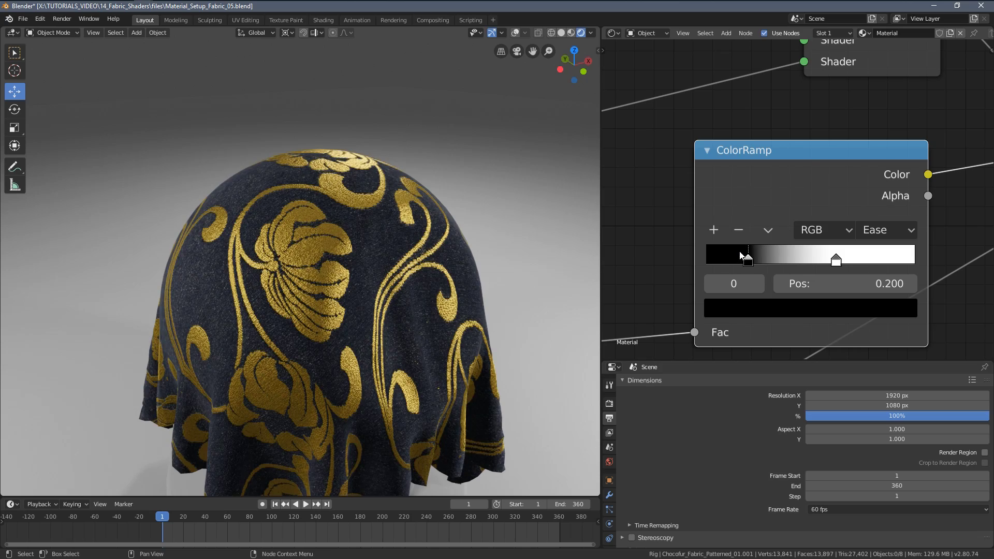
left_click_drag(836, 260, 884, 262)
Switch the ColorRamp interpolation to B-Spline, move the black stop near the start and the white stop to 0.182, and inspect the weave
left_click(888, 234)
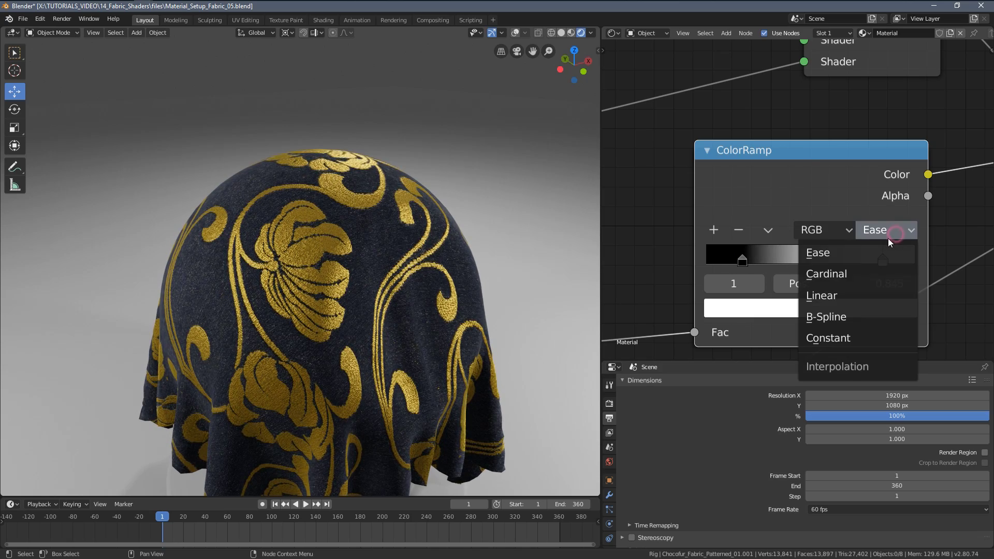
left_click(847, 317)
mouse_move(742, 261)
left_mouse_down()
mouse_move(713, 259)
mouse_move(720, 264)
left_mouse_up()
left_click_drag(887, 259, 869, 263)
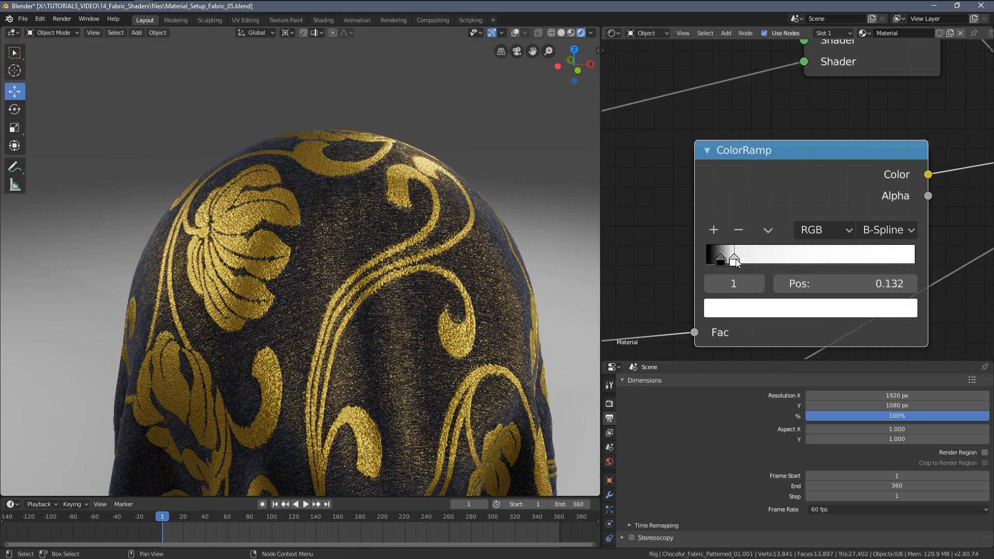
left_click_drag(746, 257, 749, 258)
middle_click_drag(511, 252, 409, 270)
scroll(429, 265, "down", 5)
scroll(342, 274, "up", 5)
scroll(412, 291, "up", 6)
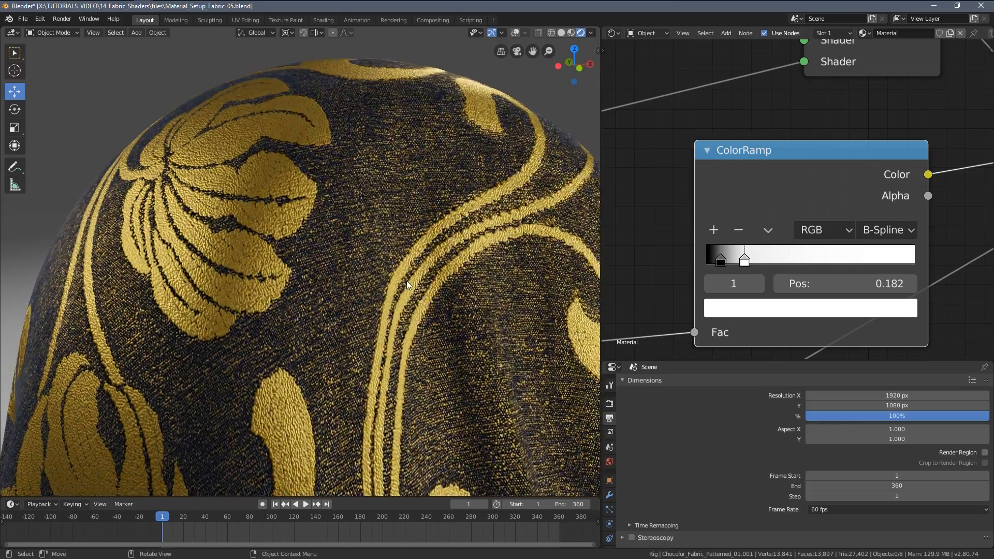
scroll(356, 279, "down", 2)
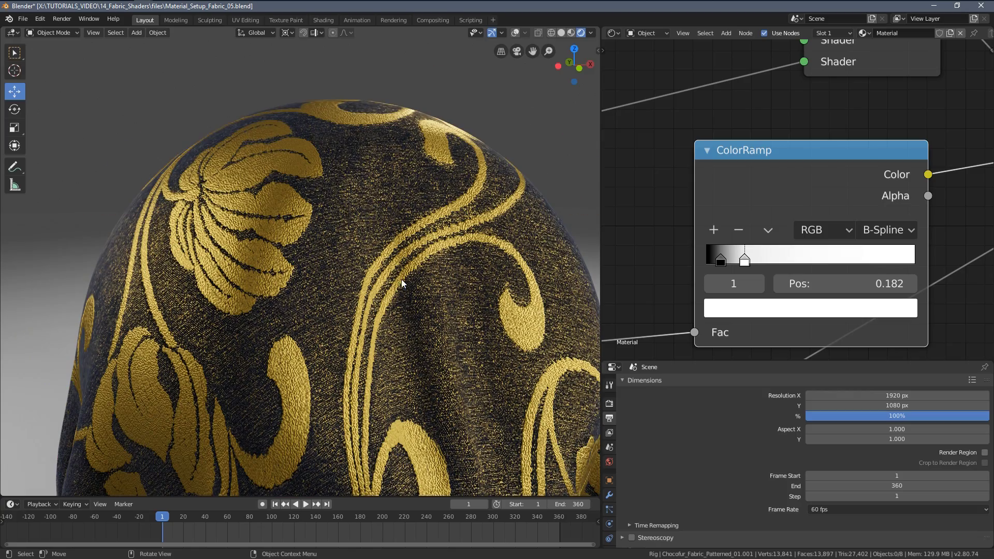
Set the ColorRamp's white stop to 0.395 and its black stop to 0.064, and inspect the gold threads around the cloth
middle_click_drag(445, 324, 354, 256)
middle_click_drag(291, 260, 390, 242)
scroll(754, 265, "up", 1)
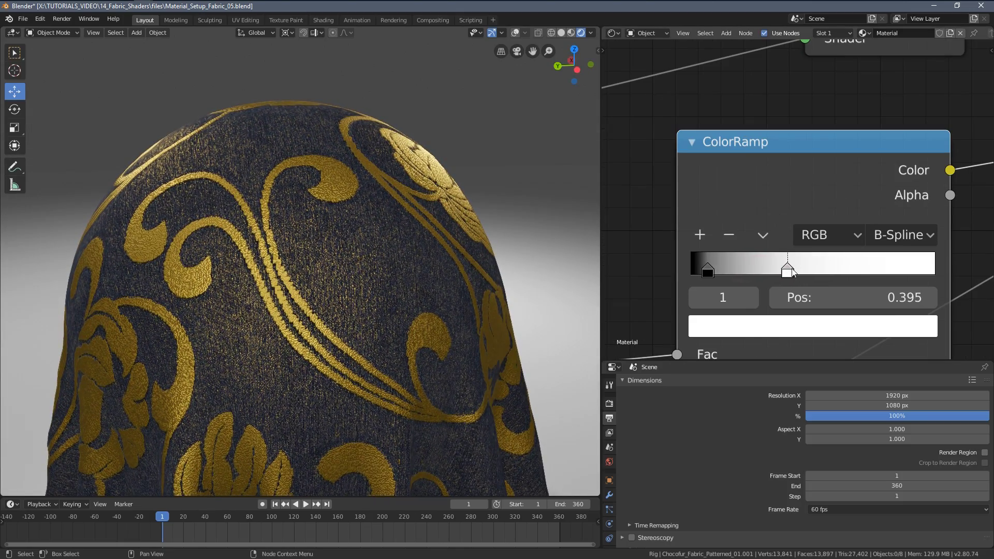
mouse_move(711, 269)
left_mouse_down()
mouse_move(720, 269)
mouse_move(708, 269)
left_mouse_up()
middle_click_drag(302, 248, 336, 310)
scroll(764, 254, "down", 8)
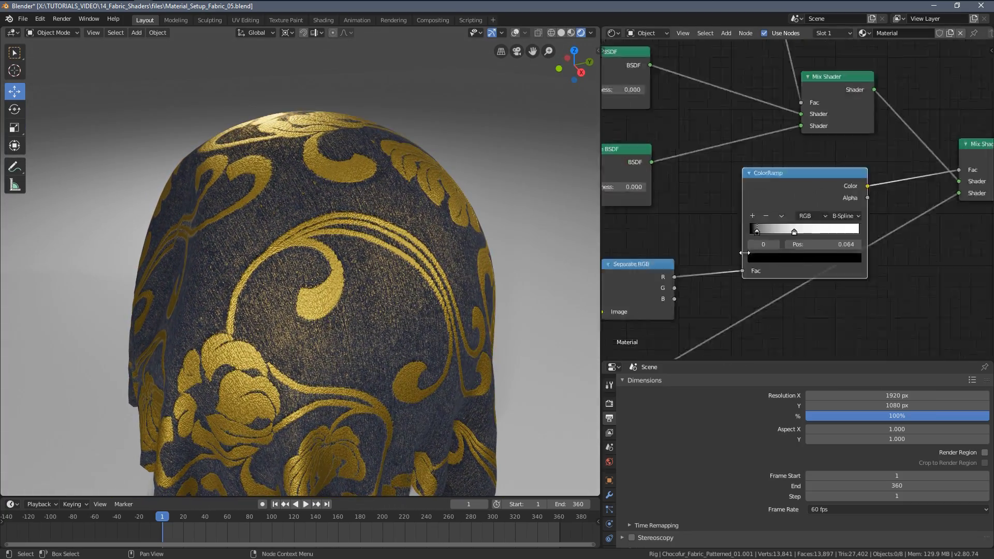
Tidy the node tree by lowering the final Mix Shader and realigning both left-hand RGB Curves nodes and the Principled BSDF
middle_click_drag(764, 255, 675, 264)
left_click_drag(808, 183, 799, 206)
left_click_drag(720, 153, 718, 150)
scroll(760, 251, "down", 7)
middle_click_drag(652, 256, 780, 285)
scroll(734, 257, "up", 4)
left_click_drag(743, 232, 751, 237)
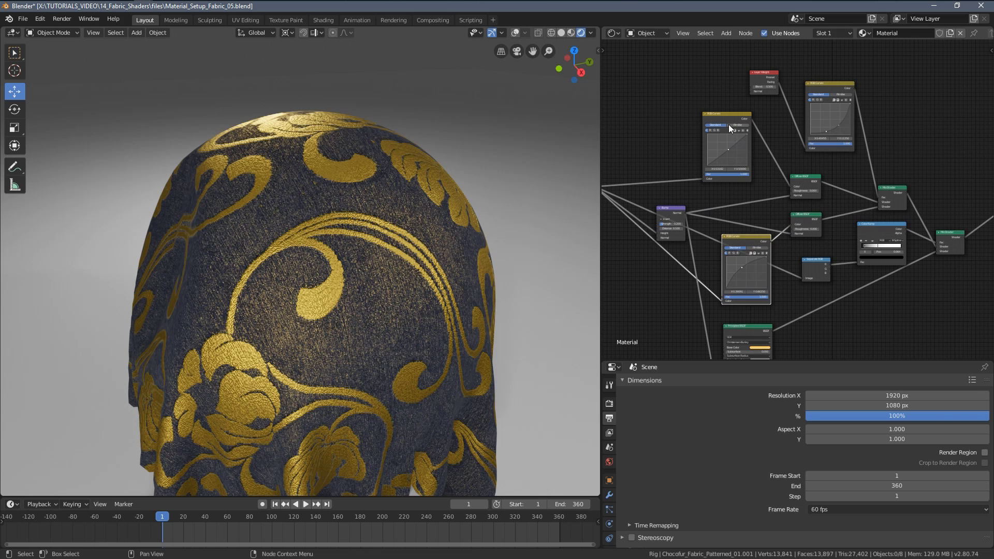
middle_click_drag(756, 332, 771, 272)
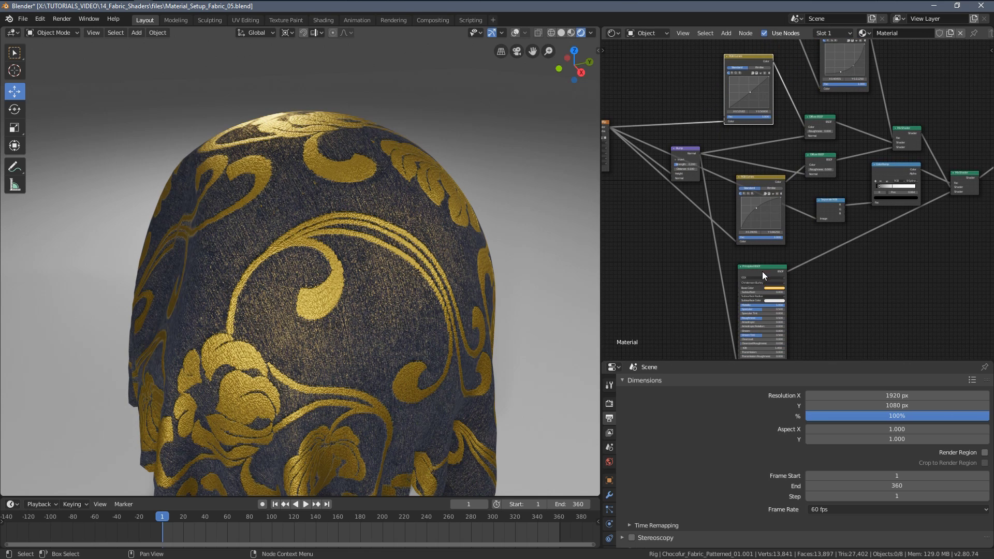
left_click_drag(763, 274, 765, 267)
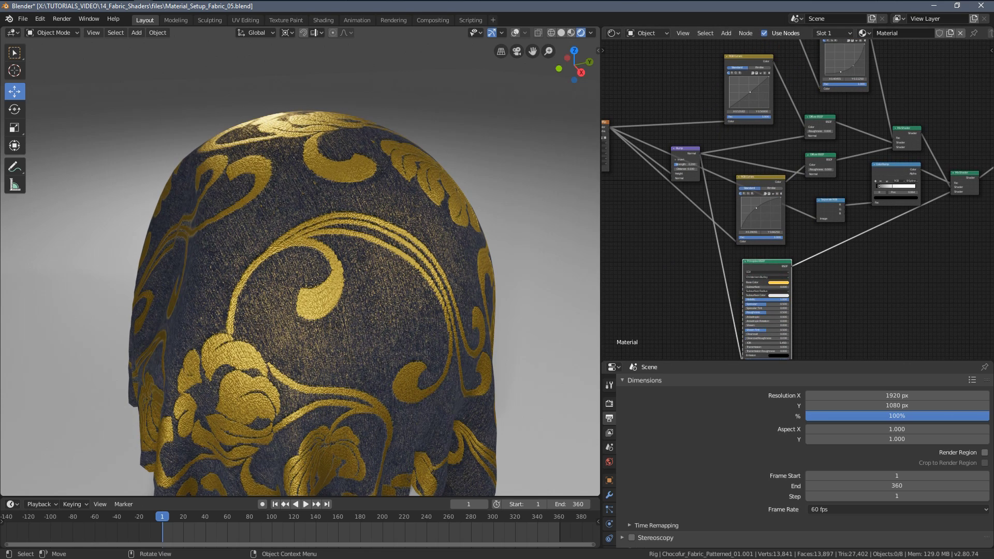